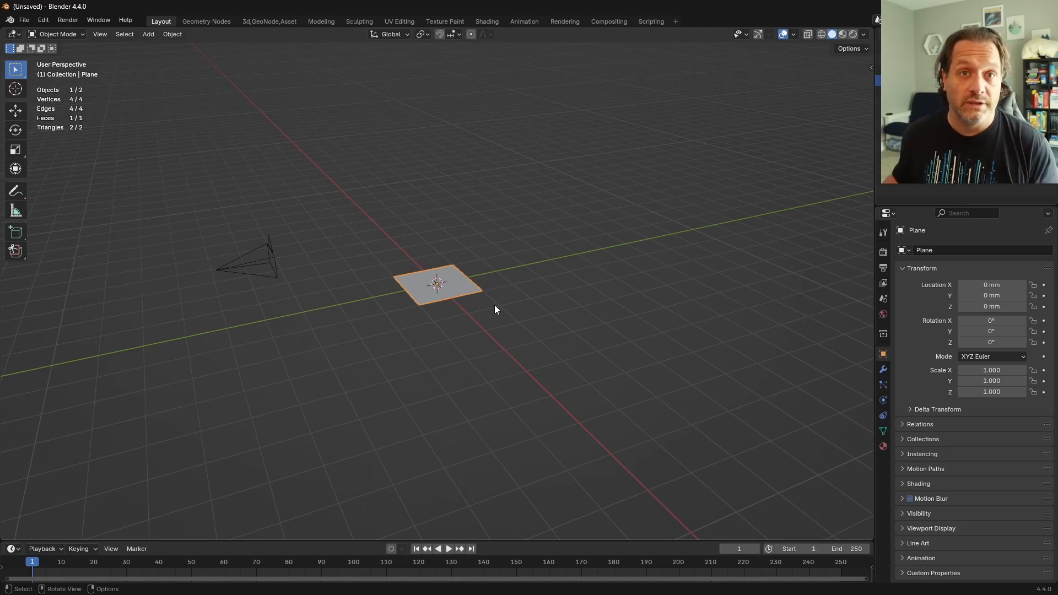
# Delete two adjacent vertices of the plane in Edit Mode so that a single edge is left.
pyautogui.click(425, 368)
pyautogui.press('`')
pyautogui.click(425, 297)
pyautogui.press('Tab')
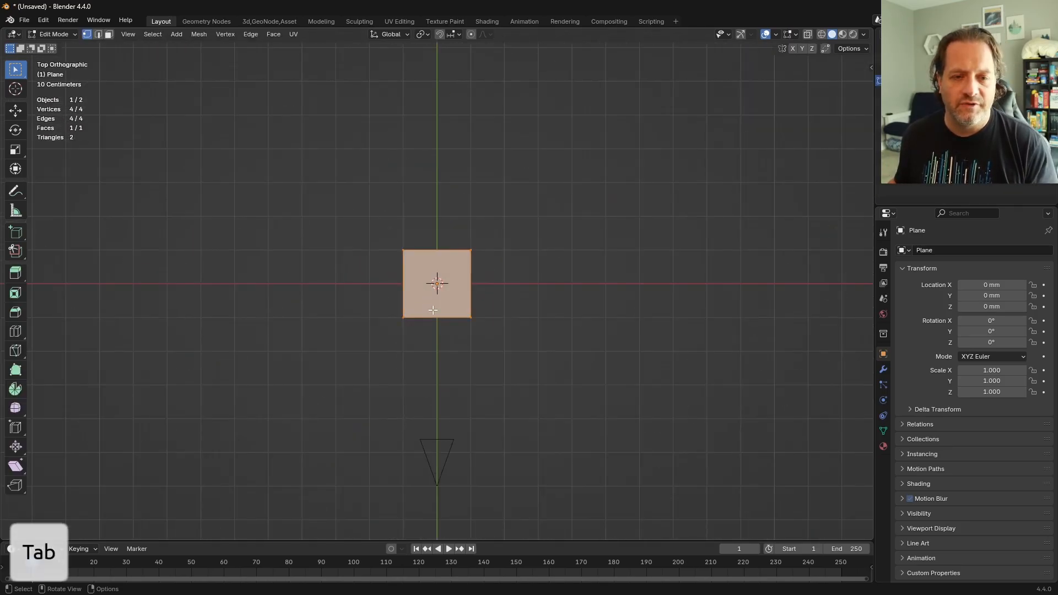
pyautogui.moveTo(428, 345); pyautogui.dragTo(452, 389, button='middle')
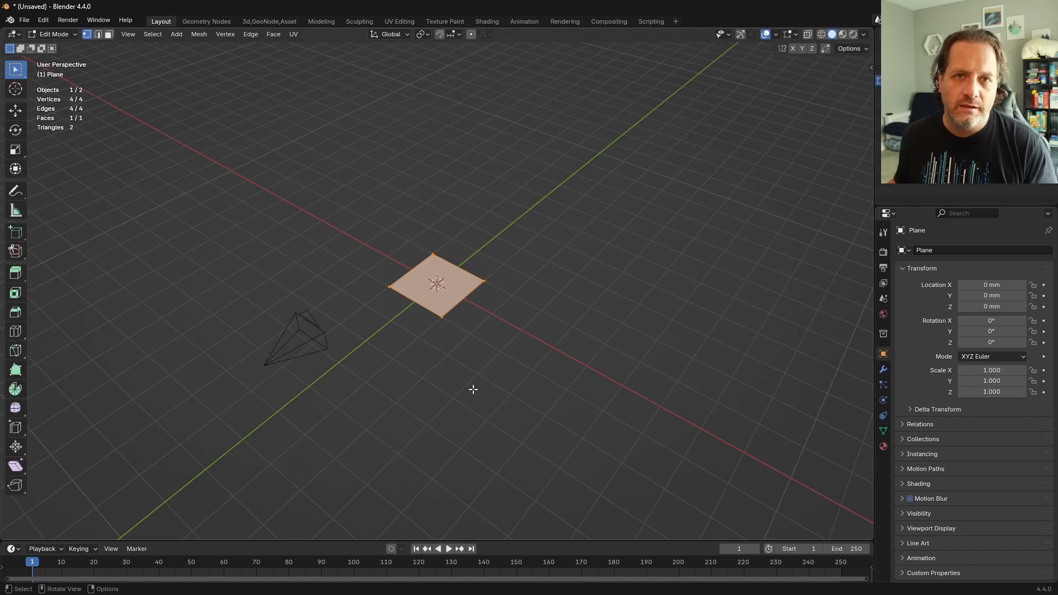
pyautogui.moveTo(538, 403); pyautogui.dragTo(430, 281)
pyautogui.press('x')
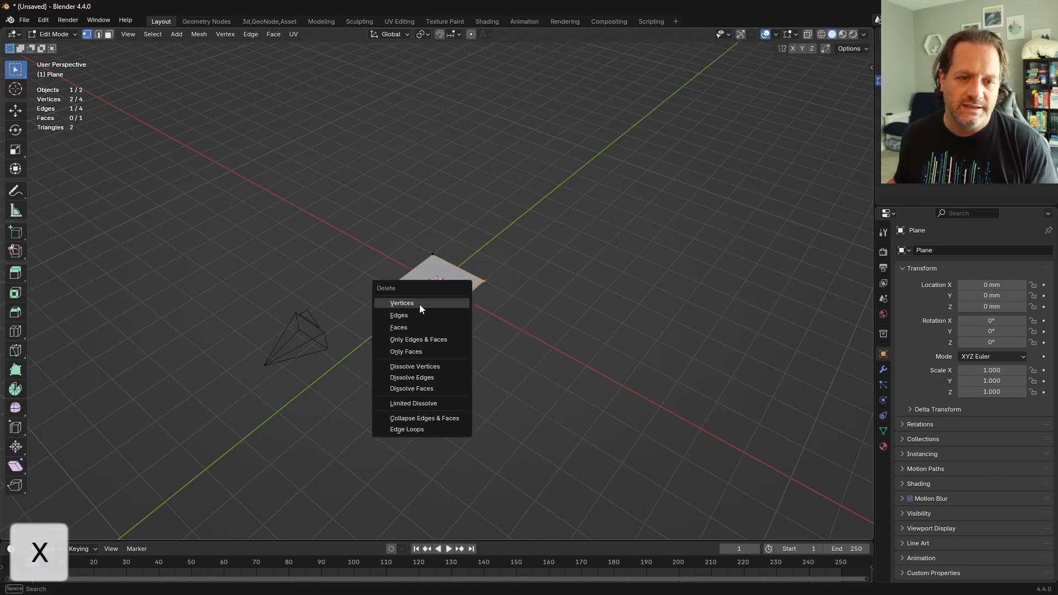
pyautogui.click(421, 304)
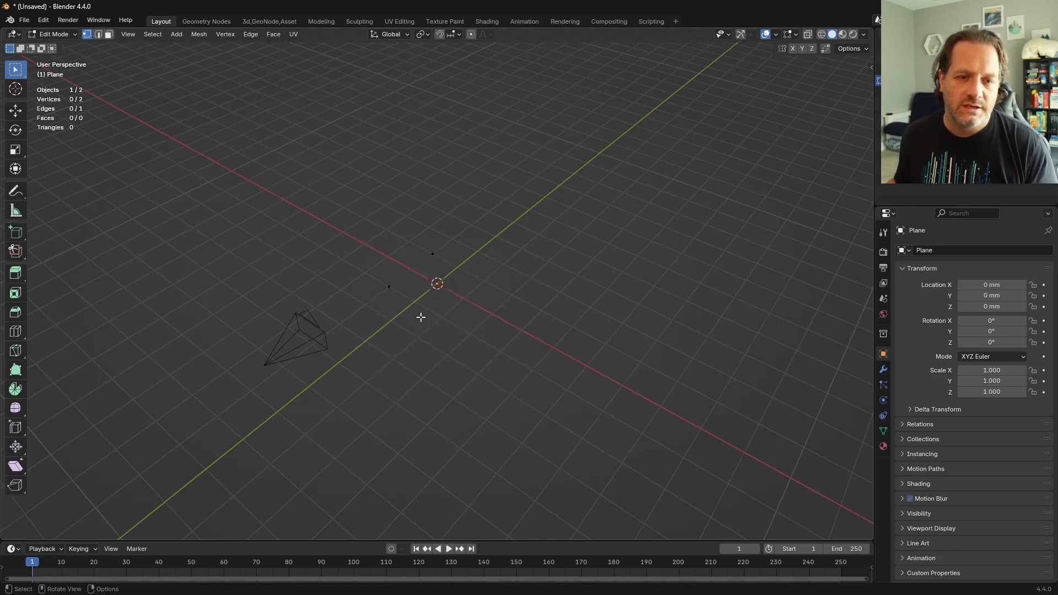
# Move one end vertex of the edge along the X axis to stretch it into a long line.
pyautogui.press('KP_7')
pyautogui.moveTo(456, 291); pyautogui.dragTo(498, 331)
pyautogui.press('g')
pyautogui.press('x')
pyautogui.click(746, 341)
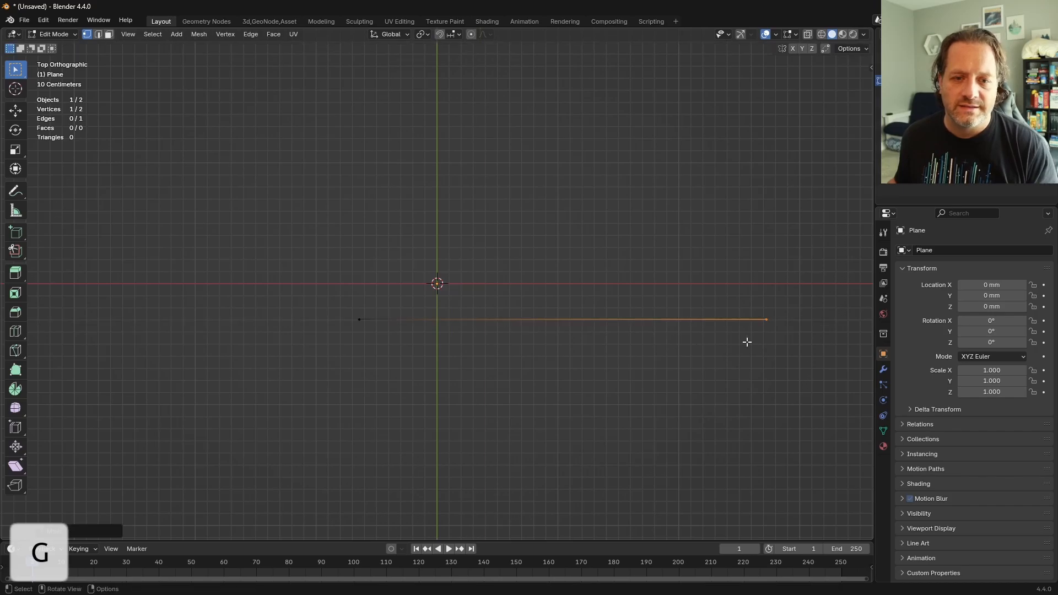
# Subdivide the long edge with seven evenly spaced loop cuts, without sliding them.
pyautogui.hotkey('ctrl', 'r')
pyautogui.scroll(6, 575, 314)
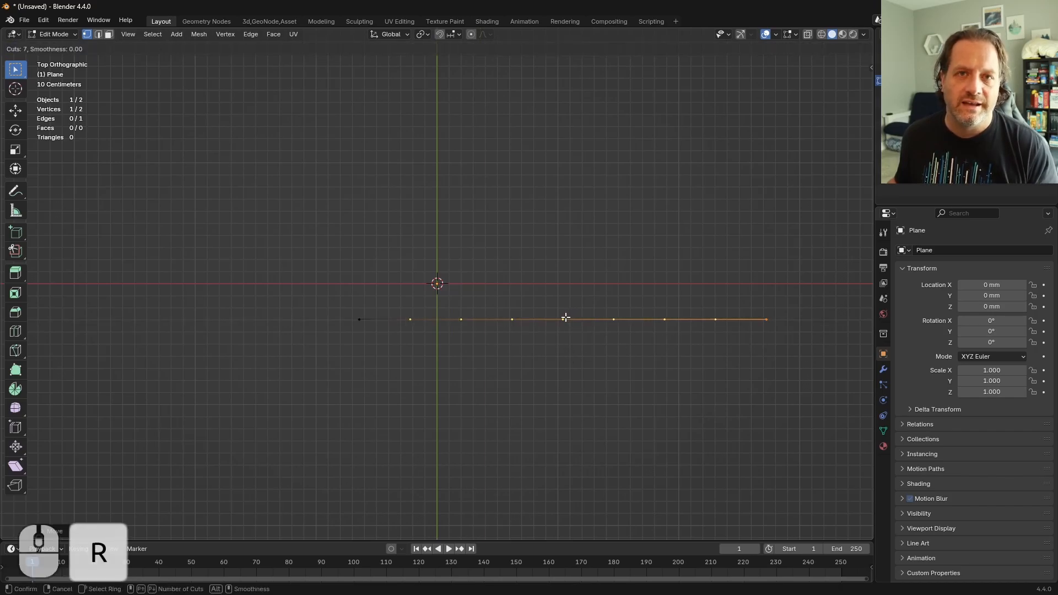
pyautogui.click(569, 317)
pyautogui.rightClick(576, 377)
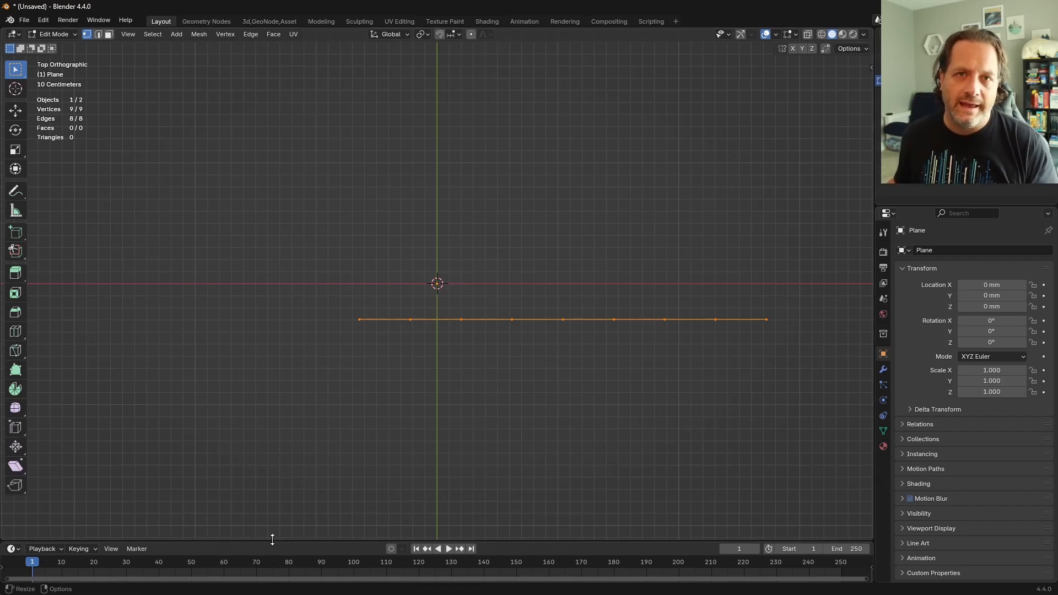
# Enlarge the timeline area, switch it to the Geometry Node Editor and create a new node tree for the plane.
pyautogui.moveTo(273, 539); pyautogui.dragTo(145, 304)
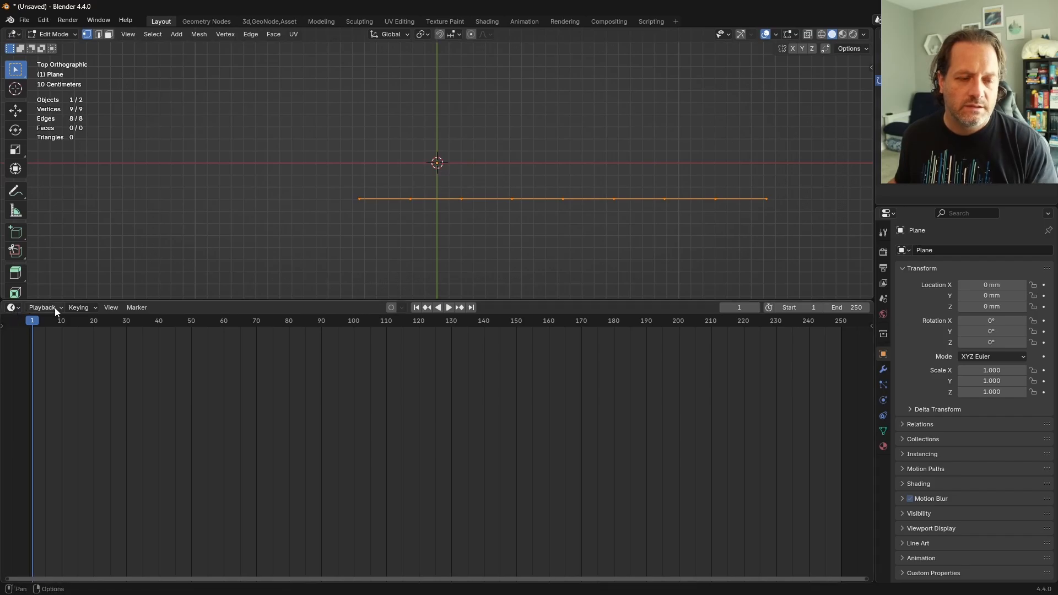
pyautogui.click(12, 307)
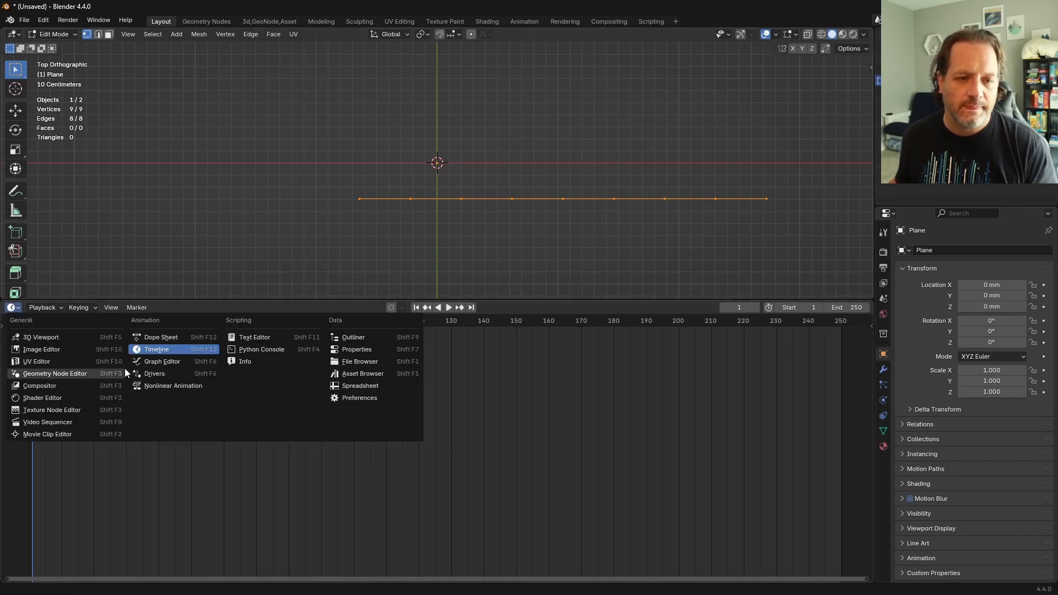
pyautogui.click(76, 374)
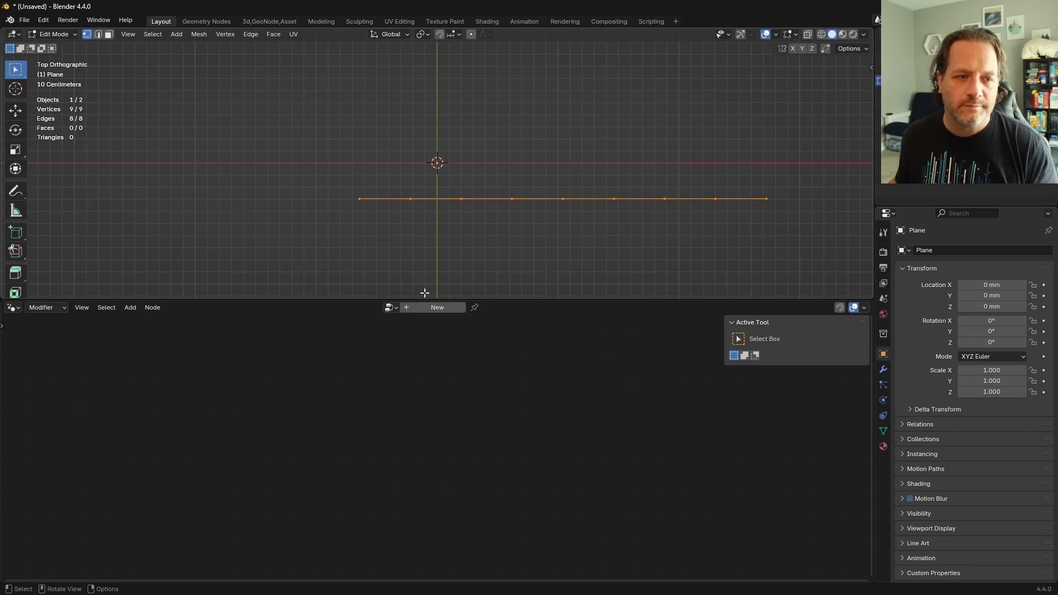
pyautogui.click(444, 310)
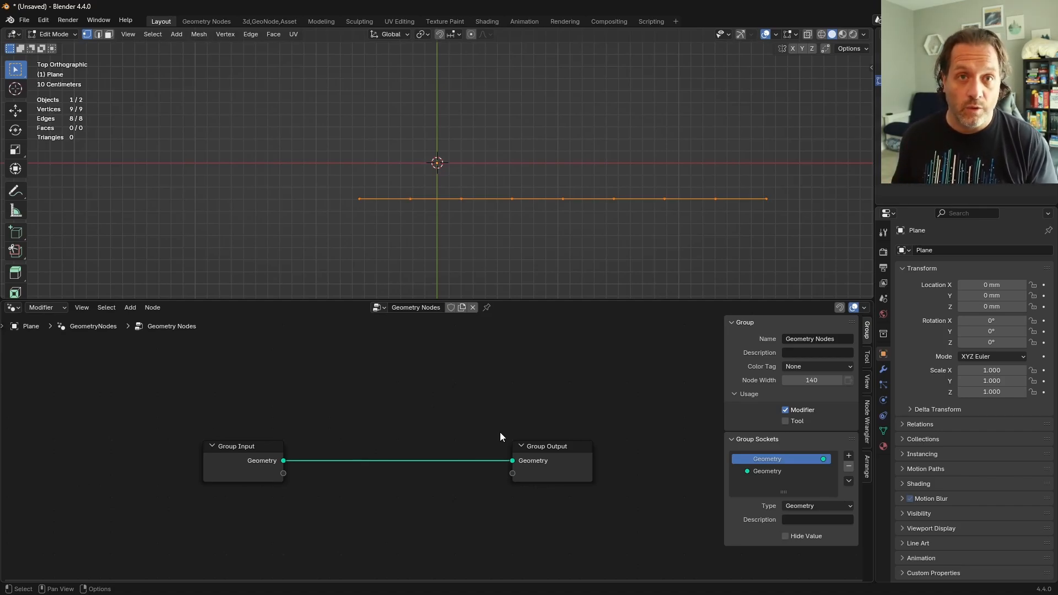
# Show the mesh indices in the Edit Mode overlays.
pyautogui.click(795, 34)
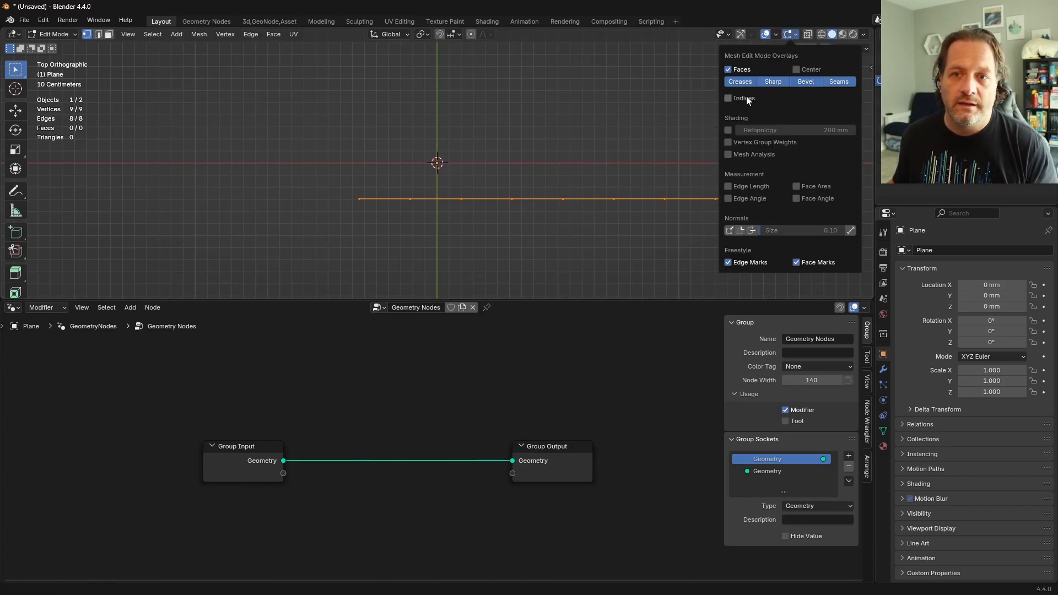
pyautogui.click(728, 98)
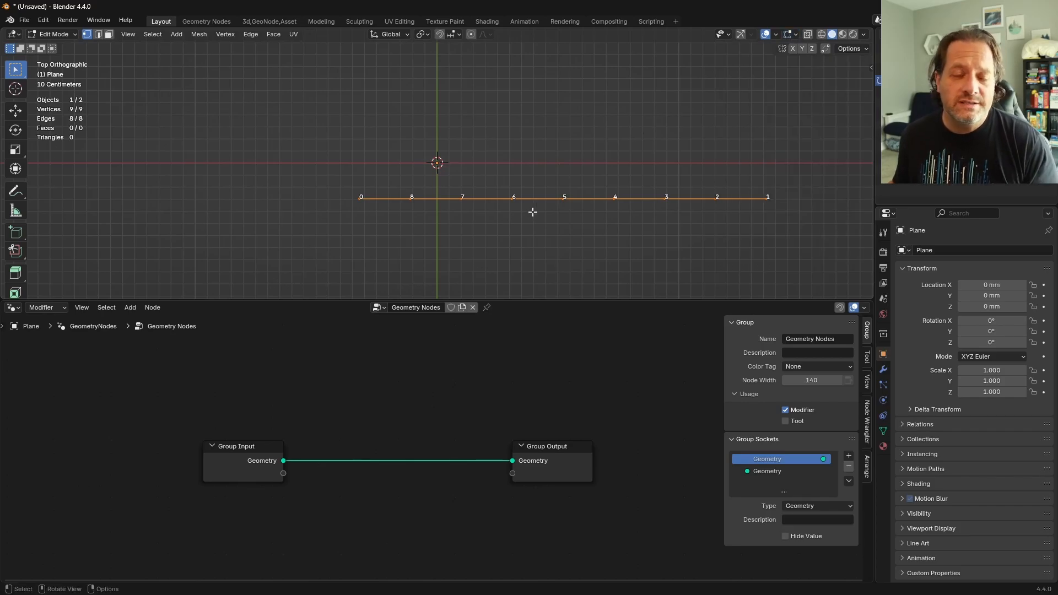
# Examine the index order of the vertices along the line, from both end points through the points in between.
pyautogui.moveTo(381, 173); pyautogui.dragTo(350, 232)
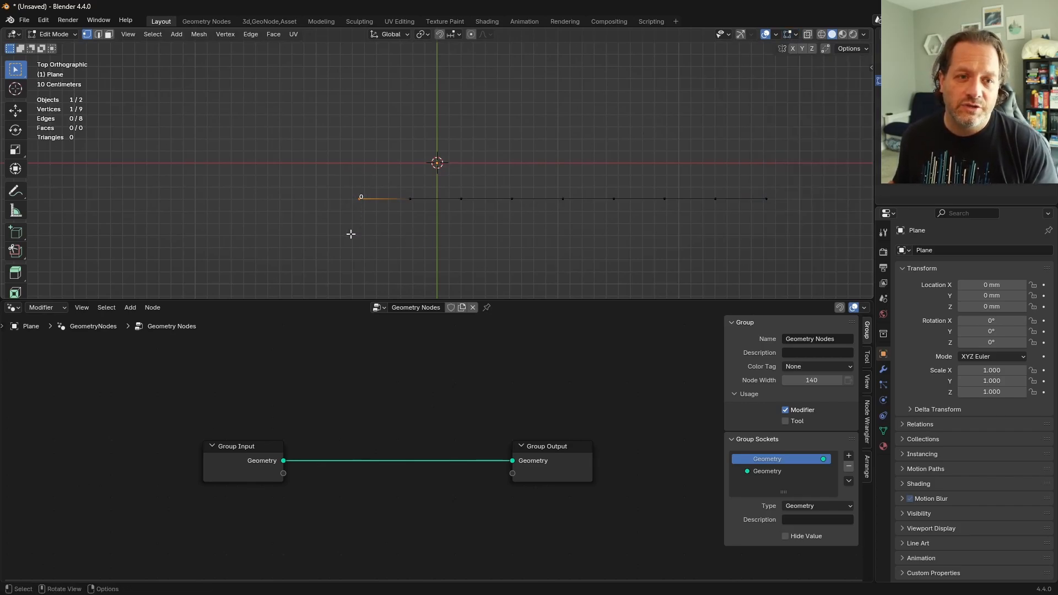
pyautogui.moveTo(742, 169); pyautogui.dragTo(805, 245)
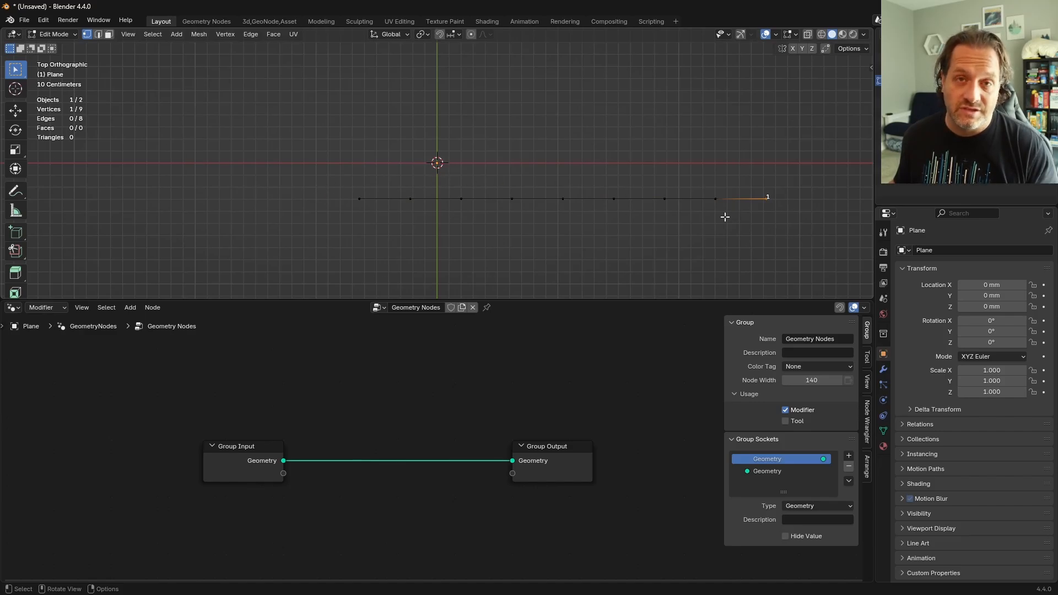
pyautogui.moveTo(715, 220); pyautogui.dragTo(369, 134)
pyautogui.moveTo(296, 141); pyautogui.dragTo(800, 253)
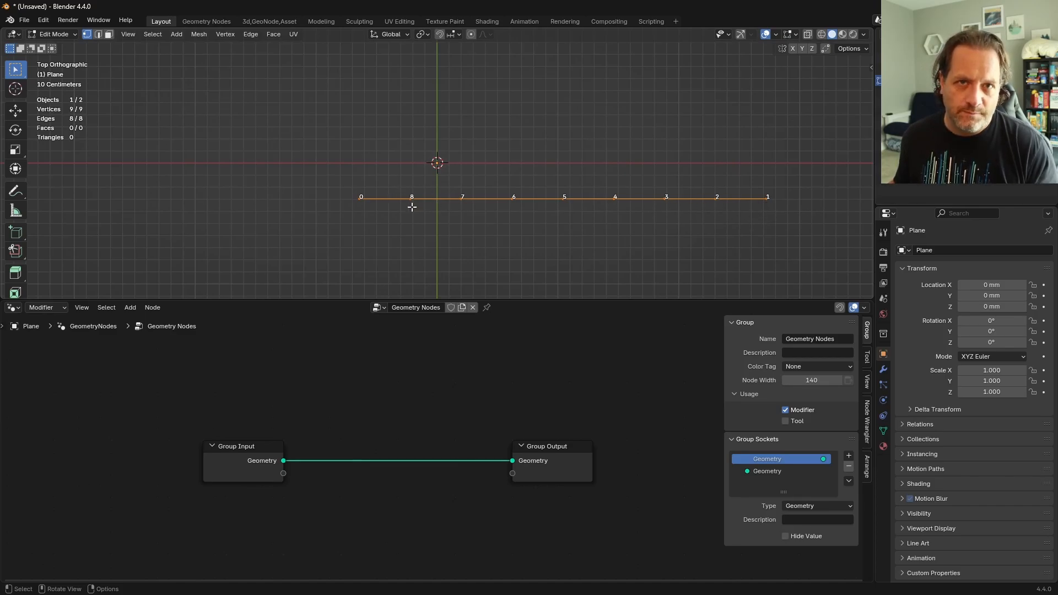
pyautogui.moveTo(329, 166); pyautogui.dragTo(372, 228)
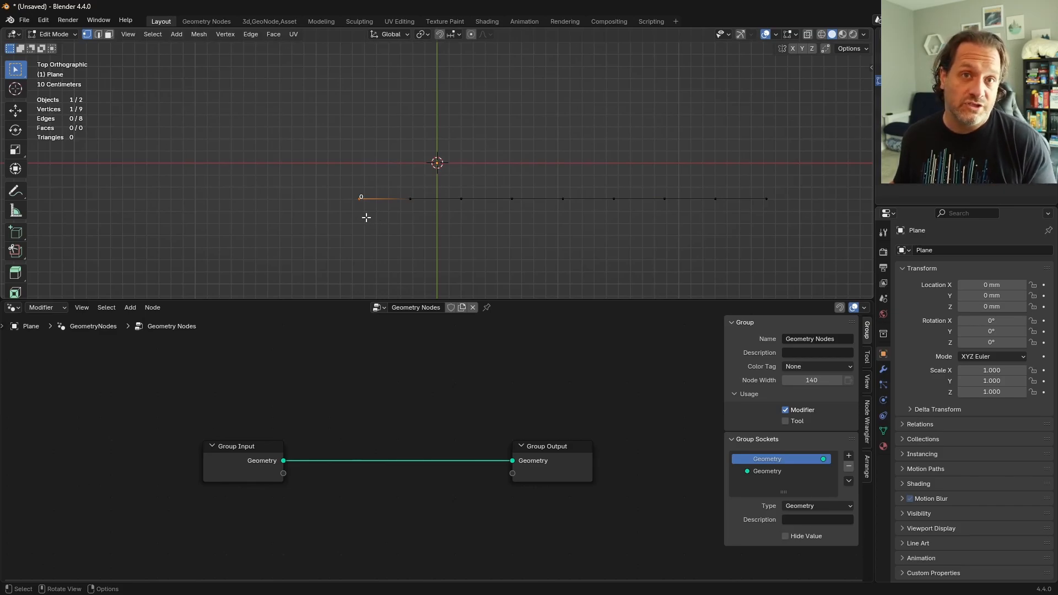
pyautogui.moveTo(397, 184); pyautogui.dragTo(438, 229)
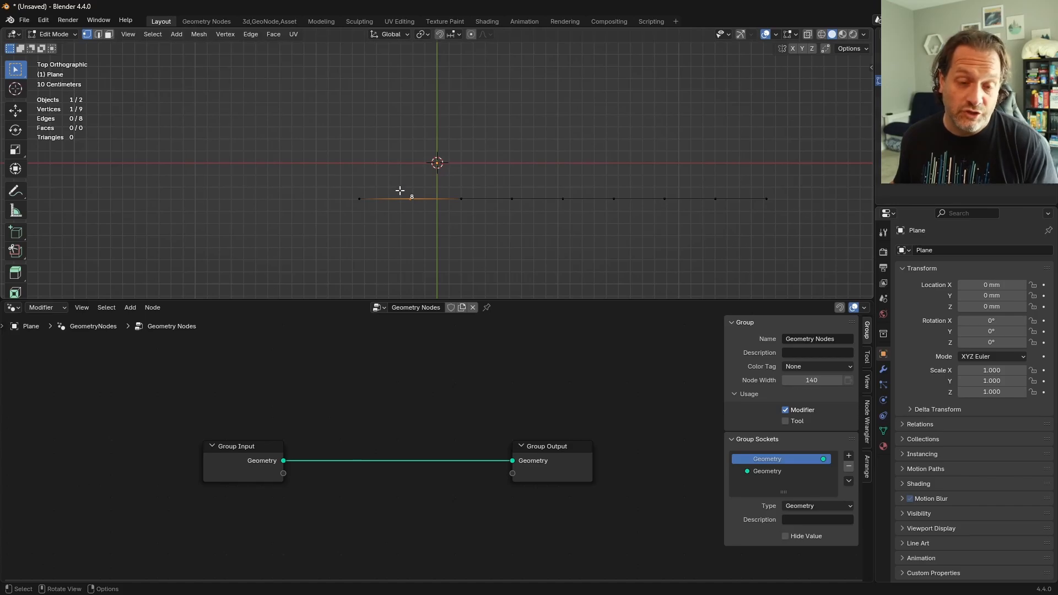
pyautogui.moveTo(441, 173); pyautogui.dragTo(475, 218)
pyautogui.moveTo(471, 180); pyautogui.dragTo(506, 229)
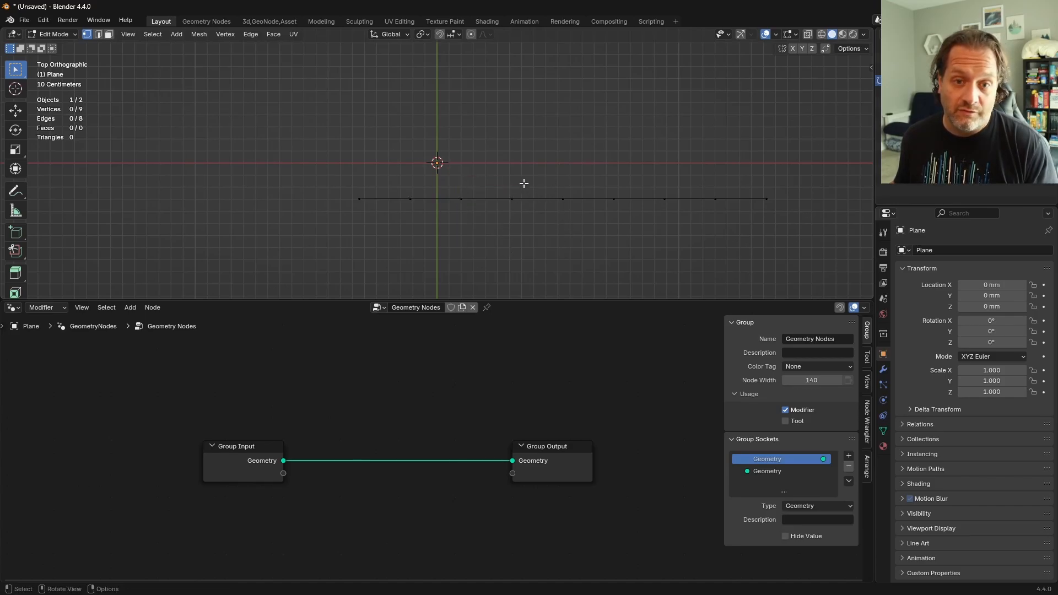
pyautogui.moveTo(361, 220); pyautogui.dragTo(347, 195)
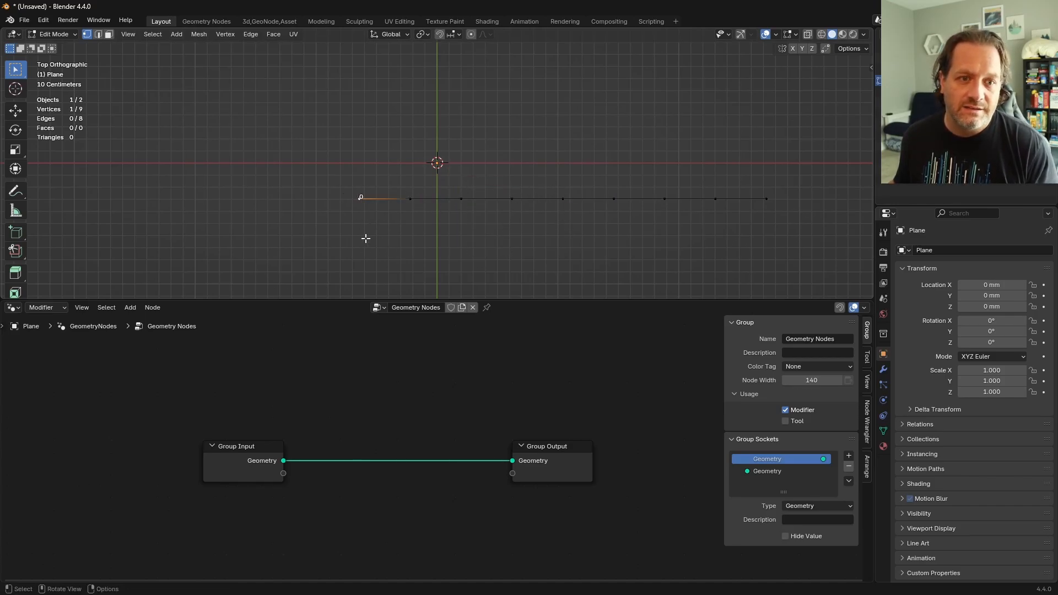
pyautogui.moveTo(774, 187); pyautogui.dragTo(634, 205)
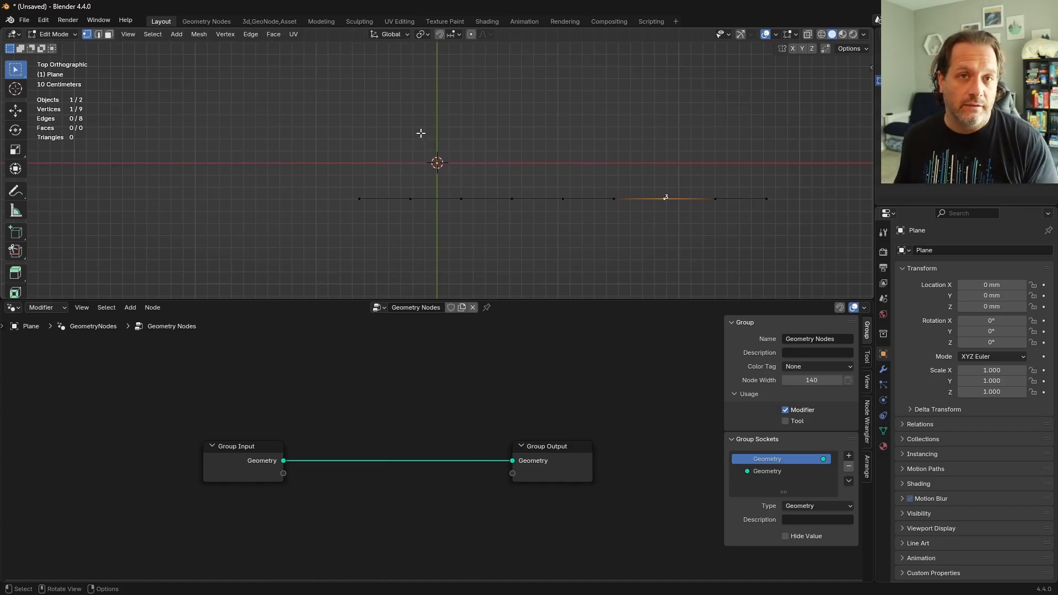
pyautogui.scroll(2, 538, 515)
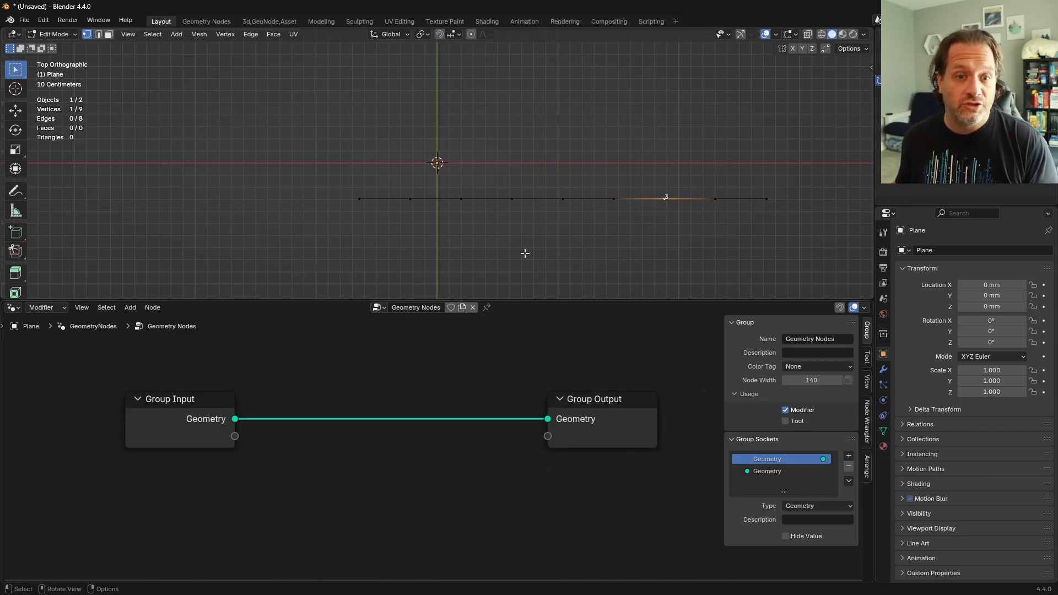
pyautogui.click(466, 236)
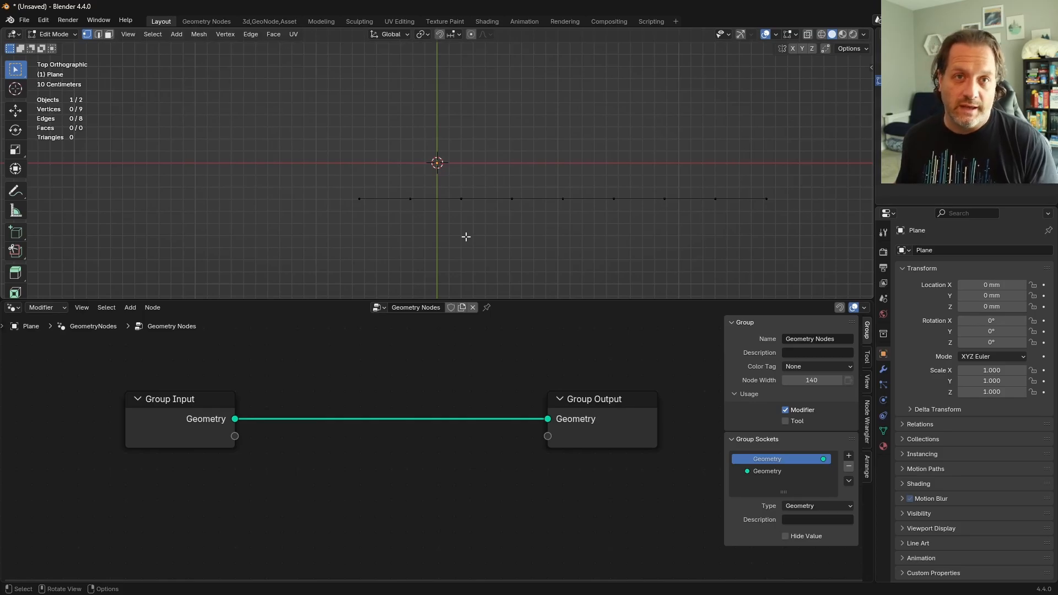
# Insert a Mesh to Curve node right after Group Input on the link to Group Output, and return to Object Mode.
pyautogui.moveTo(596, 404); pyautogui.dragTo(642, 404)
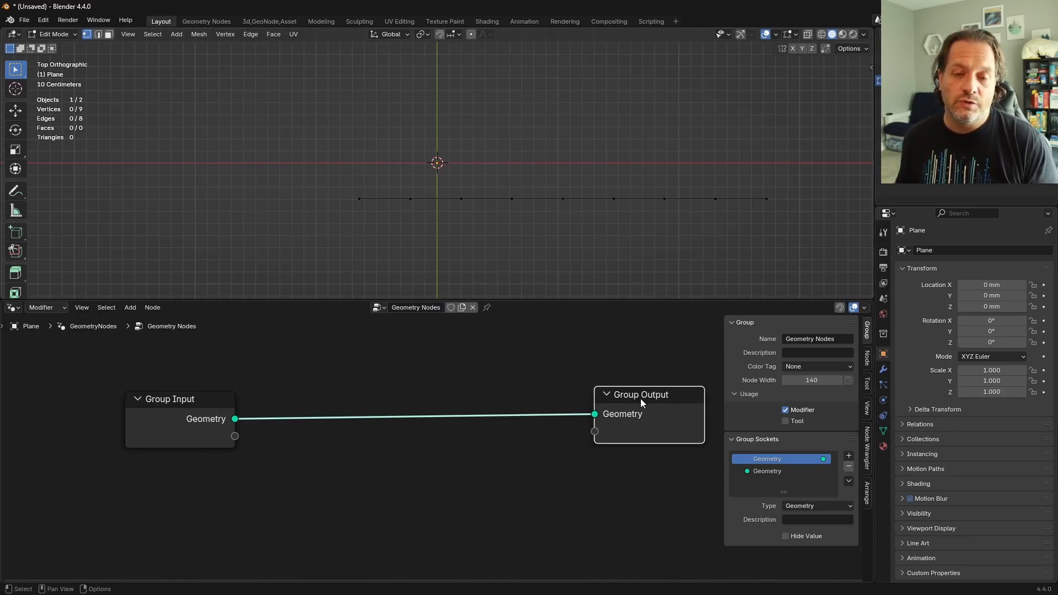
pyautogui.moveTo(795, 168); pyautogui.dragTo(298, 267)
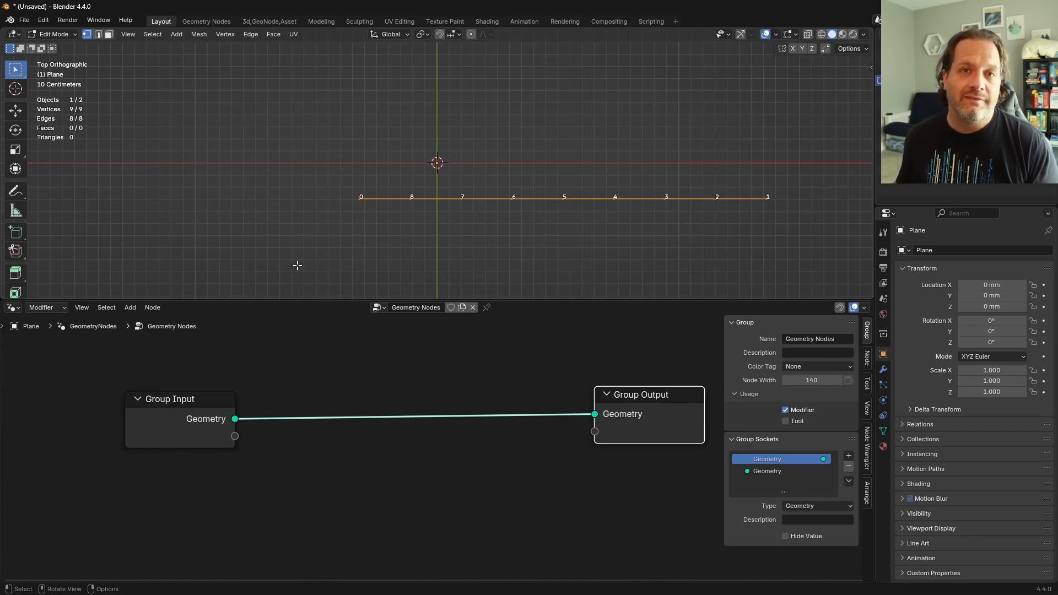
pyautogui.hotkey('ctrl', 'z')
pyautogui.hotkey('shift', 'a')
pyautogui.moveTo(411, 398)
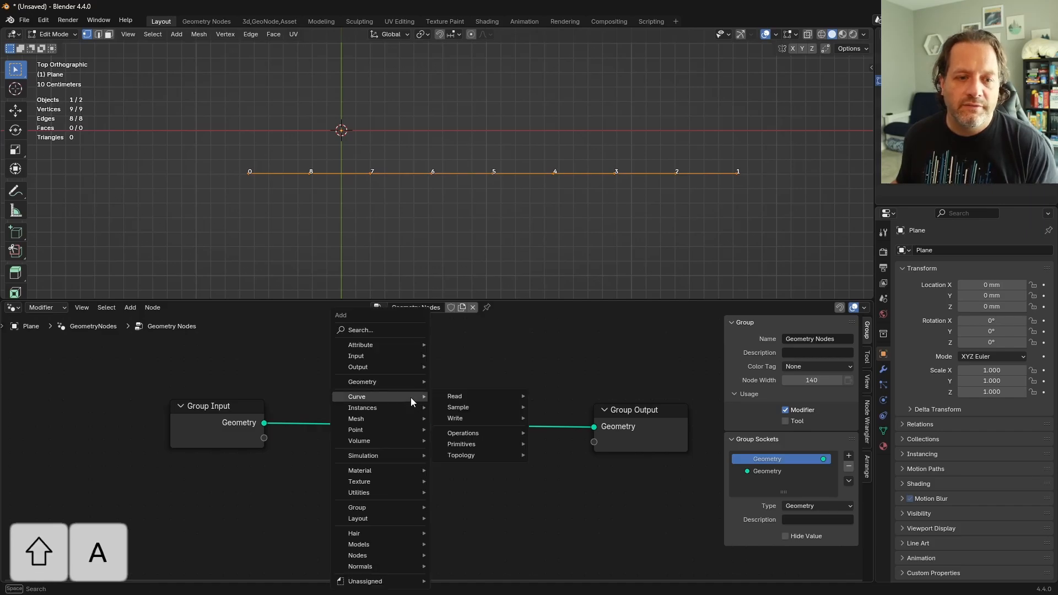
pyautogui.write('mesh to')
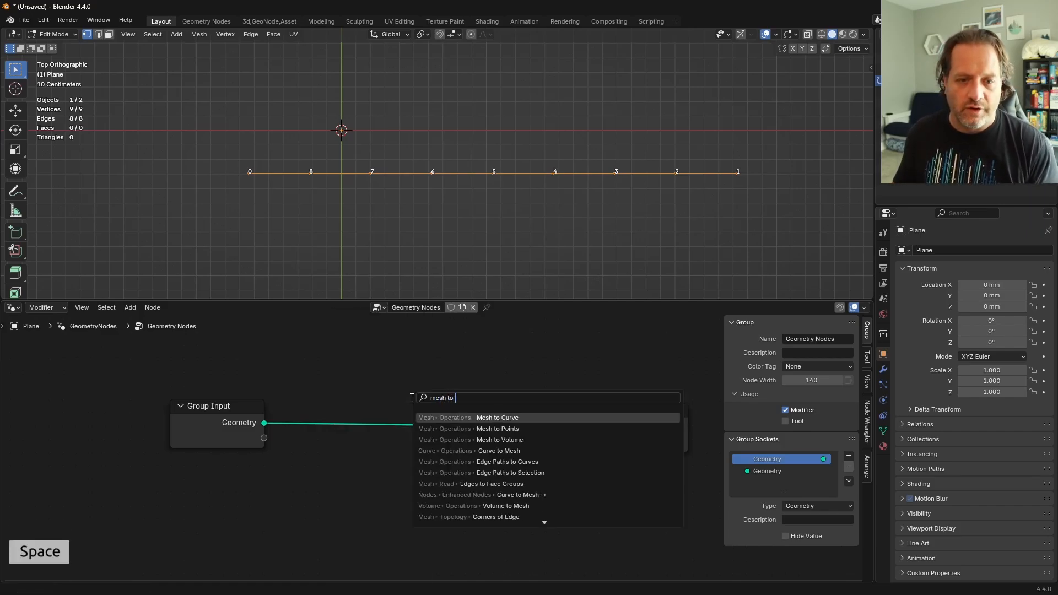
pyautogui.press('Return')
pyautogui.click(289, 395)
pyautogui.press('Tab')
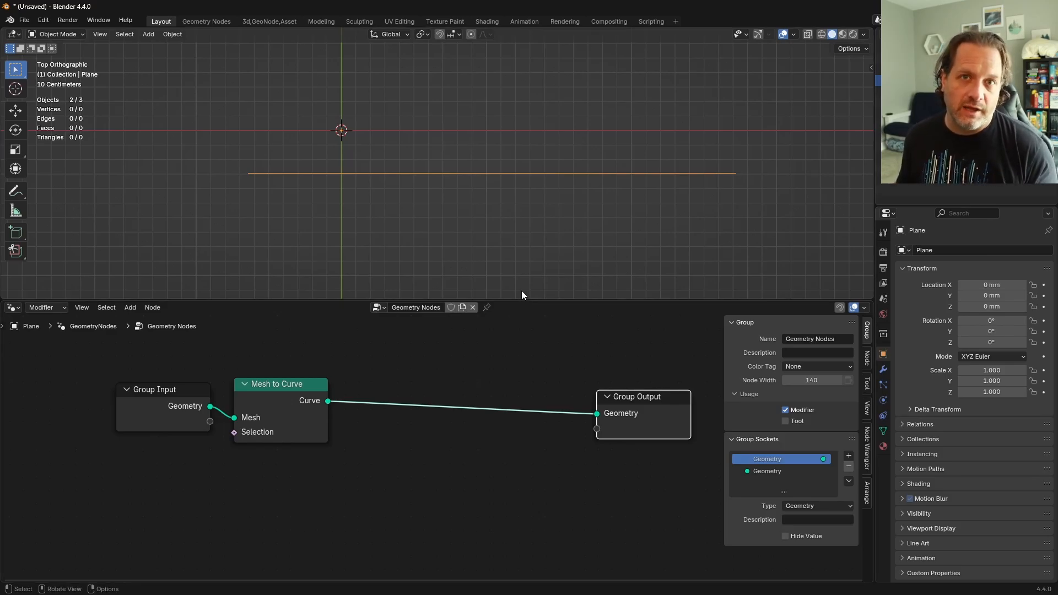
# Snap the 3D cursor to the line's end vertex with index 0, working in Edit Mode from the front view.
pyautogui.press('`')
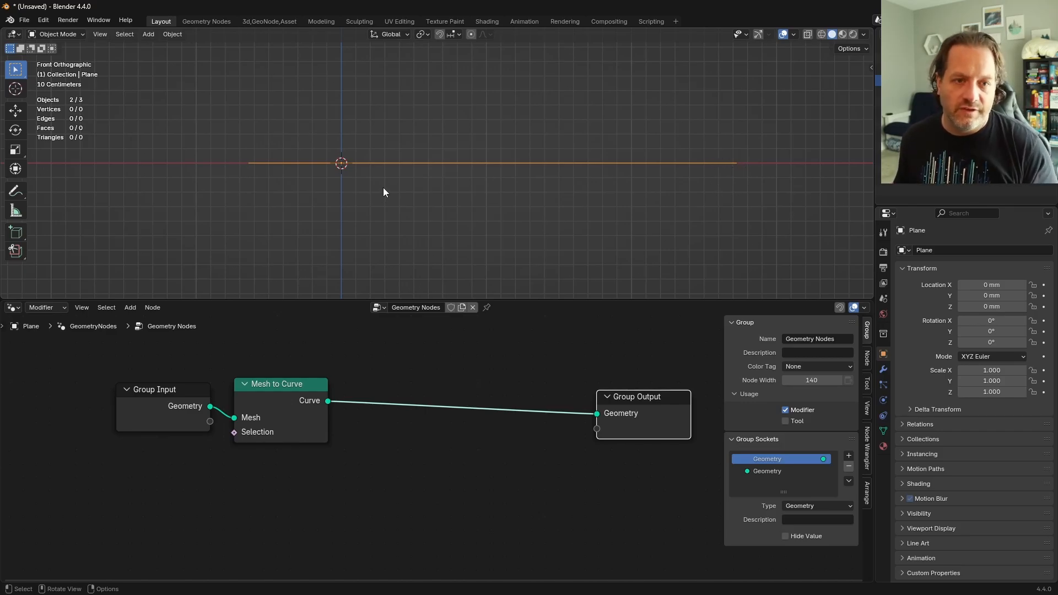
pyautogui.moveTo(232, 402); pyautogui.dragTo(234, 419)
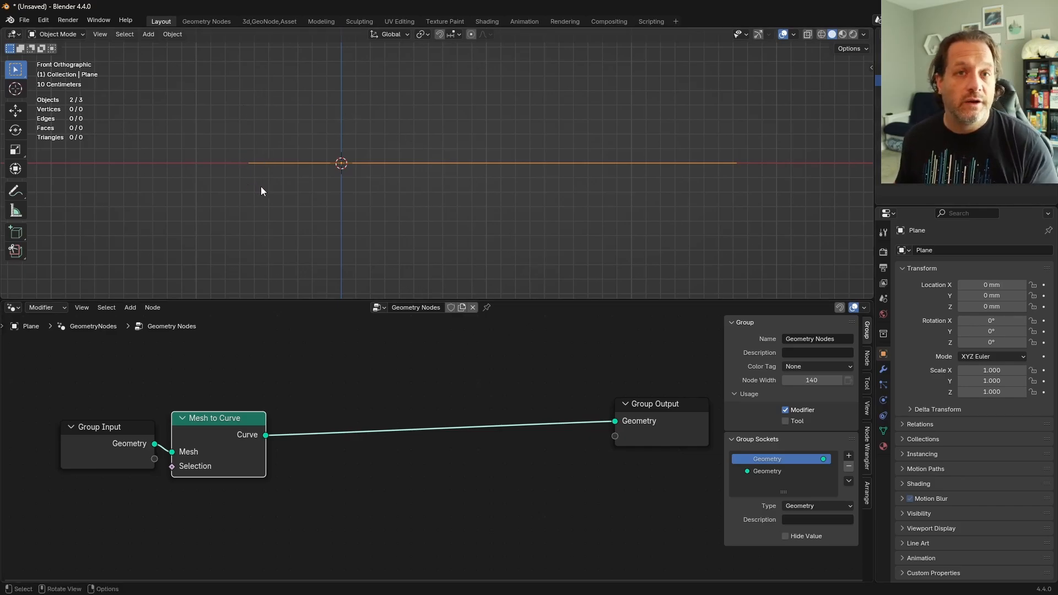
pyautogui.press('Tab')
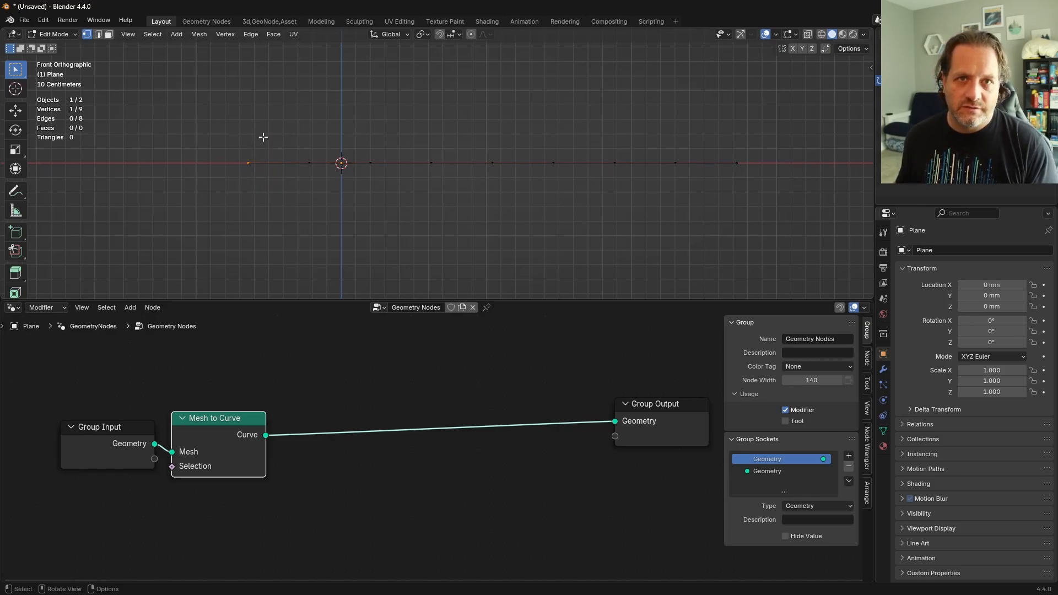
pyautogui.hotkey('shift', 's')
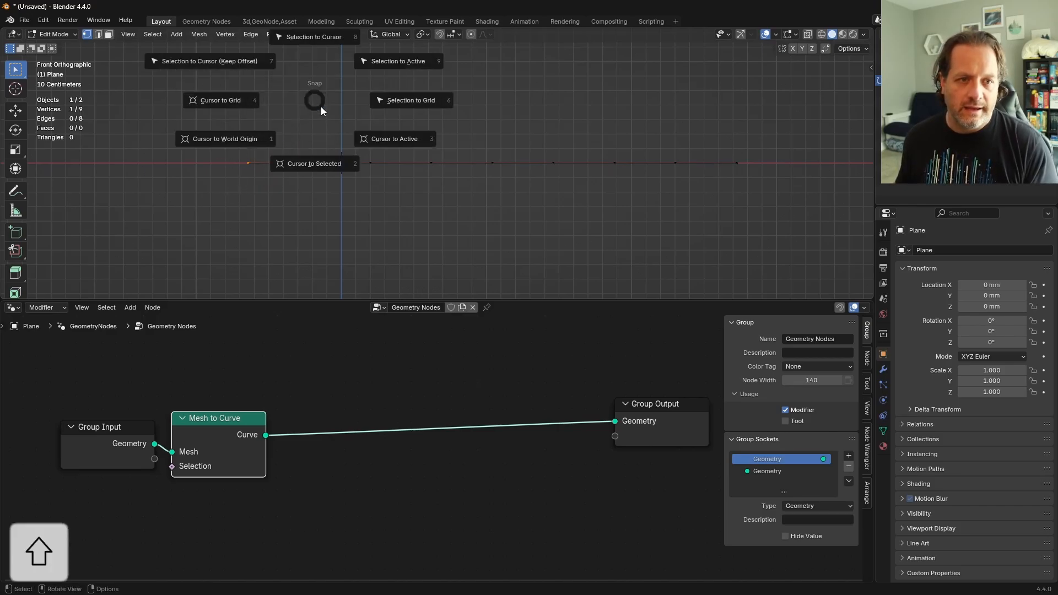
pyautogui.click(324, 161)
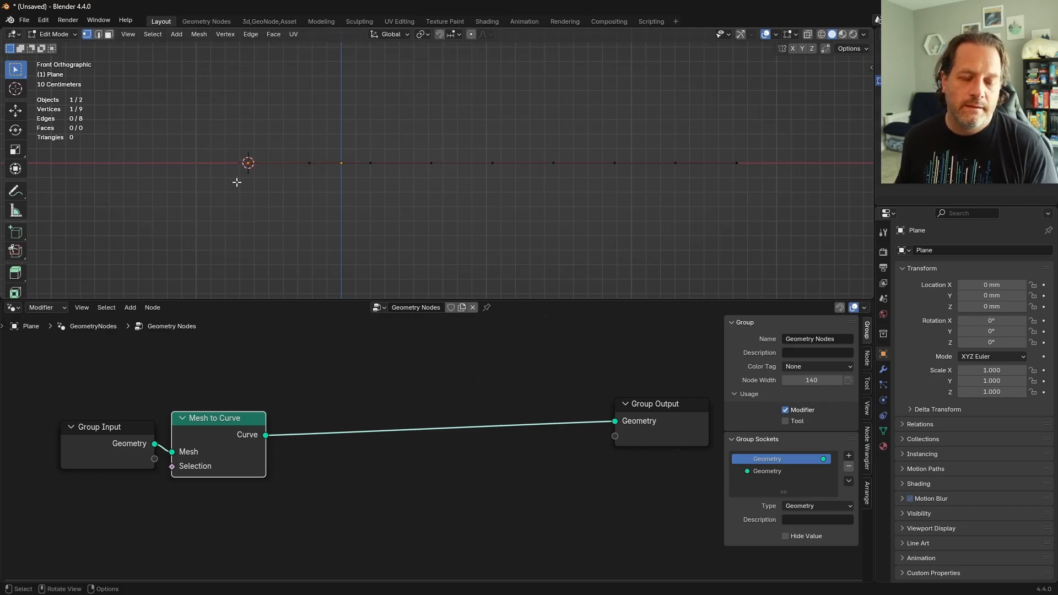
# Add a Plain Axes empty at the 3D cursor on the line's starting vertex, working in Object Mode.
pyautogui.keyDown('shift'); pyautogui.moveTo(236, 182); pyautogui.dragTo(359, 177, button='middle'); pyautogui.keyUp('shift')
pyautogui.scroll(7, 369, 176)
pyautogui.press('Tab')
pyautogui.hotkey('shift', 'a')
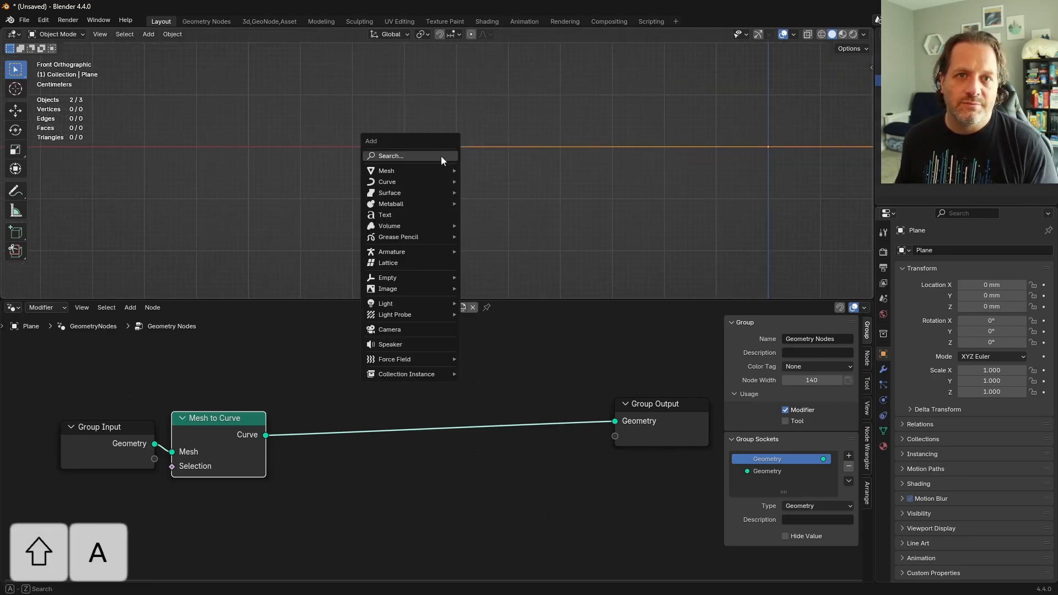
pyautogui.moveTo(410, 280)
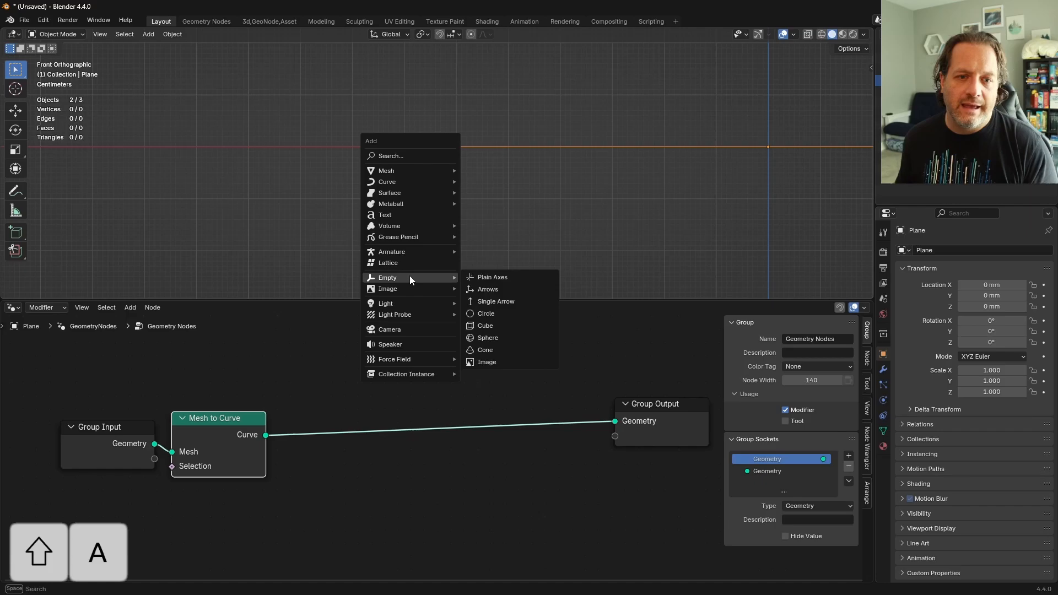
pyautogui.click(516, 278)
pyautogui.scroll(-7, 742, 250)
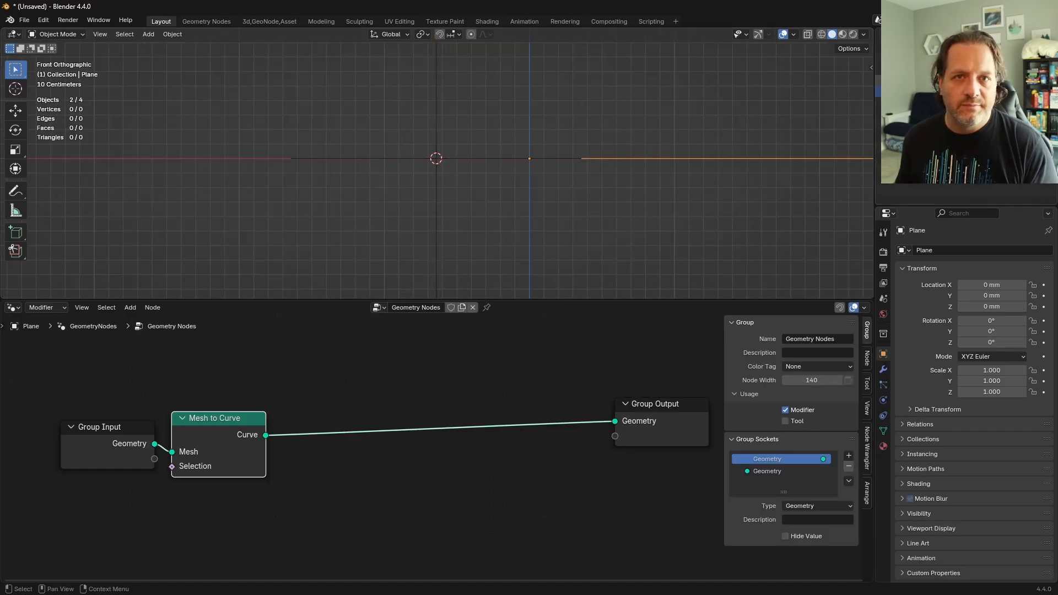
# Bring the empty into the node tree as an Object Info node and place it below Mesh to Curve.
pyautogui.moveTo(937, 55); pyautogui.dragTo(335, 505)
pyautogui.keyDown('shift'); pyautogui.moveTo(334, 506); pyautogui.dragTo(412, 442, button='middle'); pyautogui.keyUp('shift')
pyautogui.moveTo(419, 427); pyautogui.dragTo(299, 444)
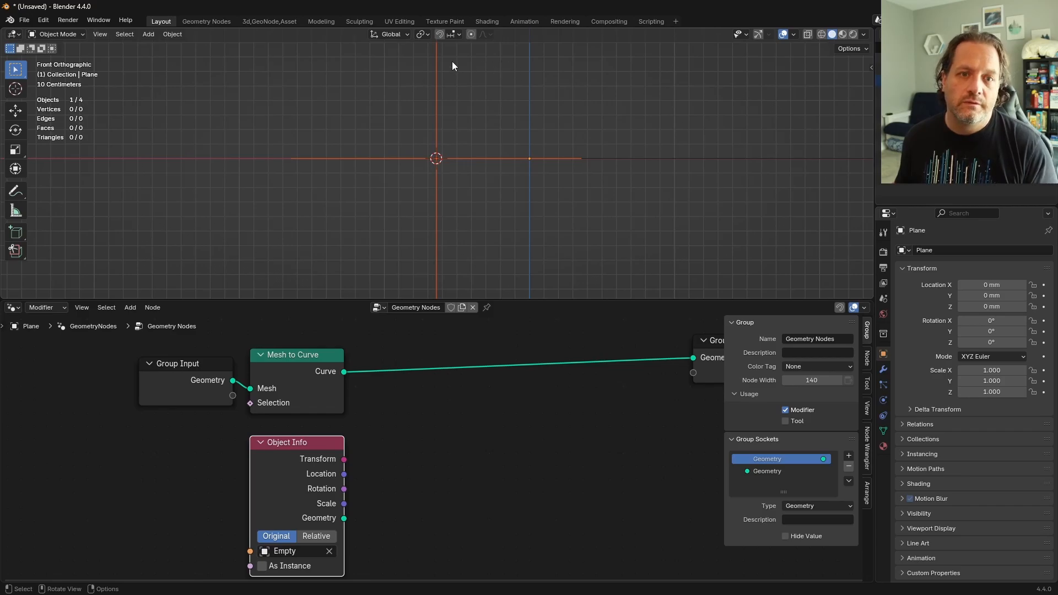
# Make room by moving Group Output away from the other nodes and add a Simulation zone in the gap.
pyautogui.scroll(-3, 470, 441)
pyautogui.keyDown('shift'); pyautogui.moveTo(472, 444); pyautogui.dragTo(336, 410, button='middle'); pyautogui.keyUp('shift')
pyautogui.moveTo(494, 354); pyautogui.dragTo(699, 398)
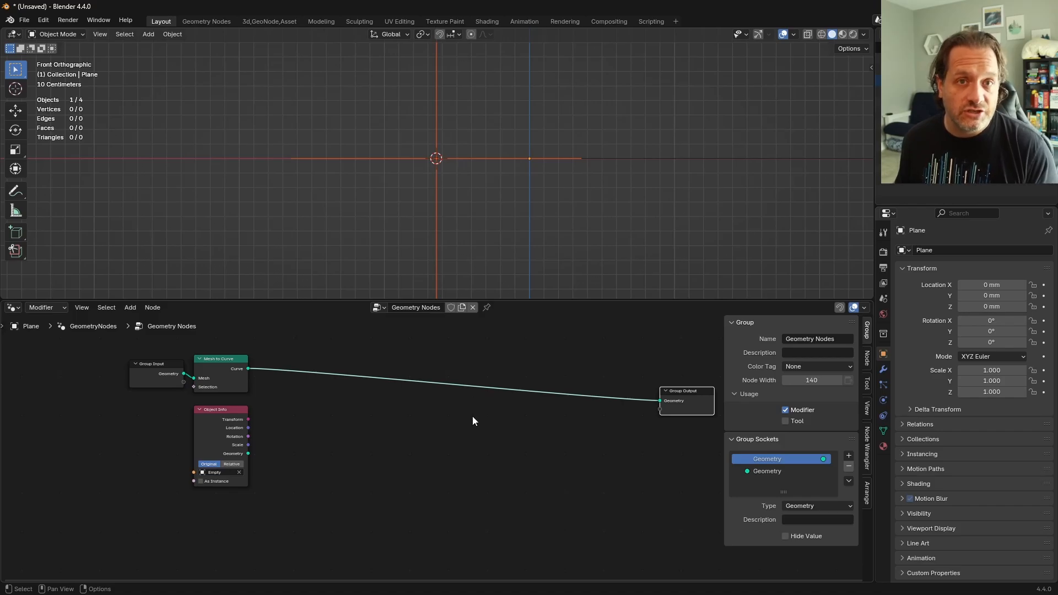
pyautogui.click(464, 434)
pyautogui.hotkey('shift', 'a')
pyautogui.write('si')
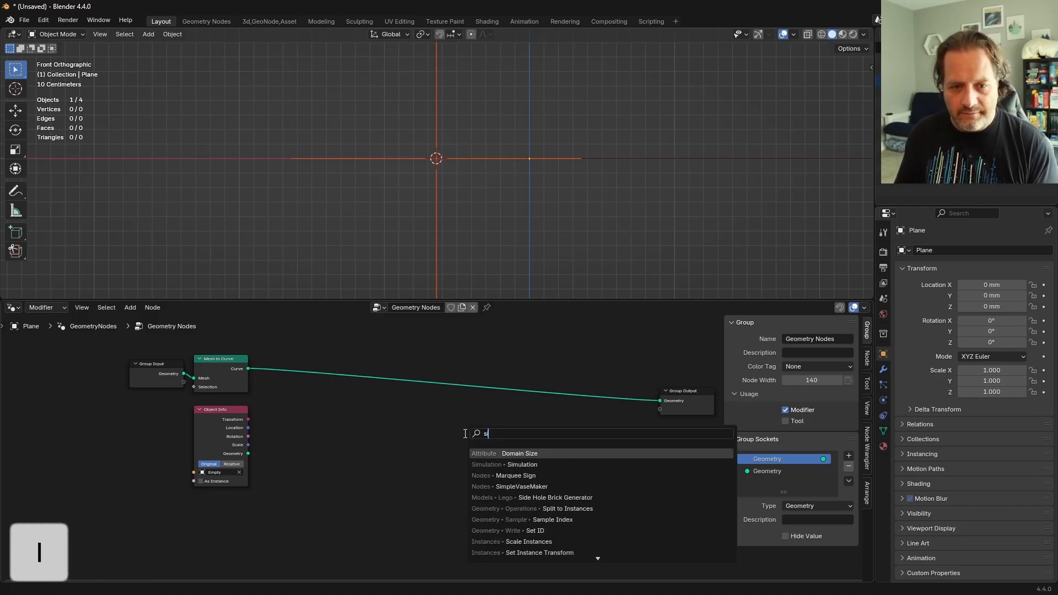
pyautogui.write('m')
pyautogui.press('Return')
pyautogui.click(350, 408)
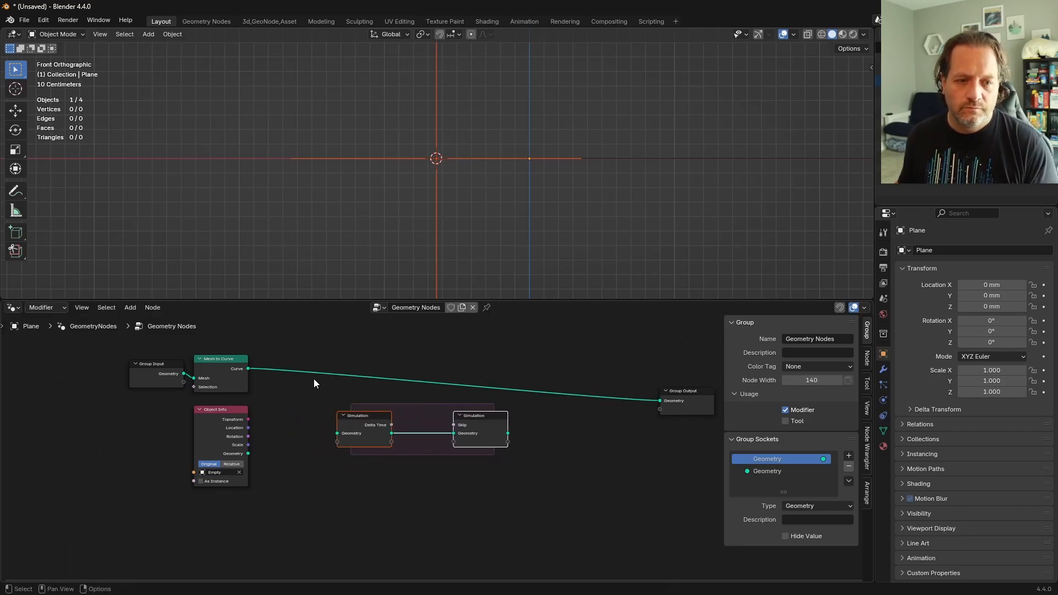
# Wire the Simulation zone between Mesh to Curve and Group Output, widen it, and move Object Info below it.
pyautogui.moveTo(248, 368); pyautogui.dragTo(337, 434)
pyautogui.moveTo(508, 434); pyautogui.dragTo(660, 401)
pyautogui.moveTo(482, 419); pyautogui.dragTo(608, 383)
pyautogui.moveTo(312, 375); pyautogui.dragTo(303, 391)
pyautogui.moveTo(213, 413); pyautogui.dragTo(325, 458)
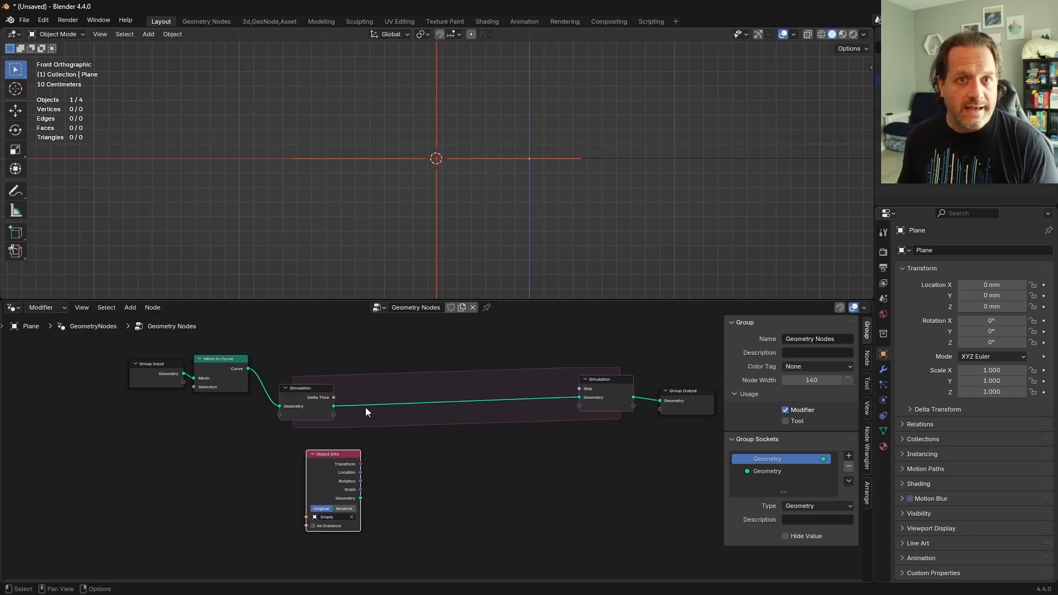
# Insert a Set Position node on the Geometry link inside the Simulation zone.
pyautogui.scroll(3, 399, 413)
pyautogui.hotkey('shift', 'a')
pyautogui.write('set p')
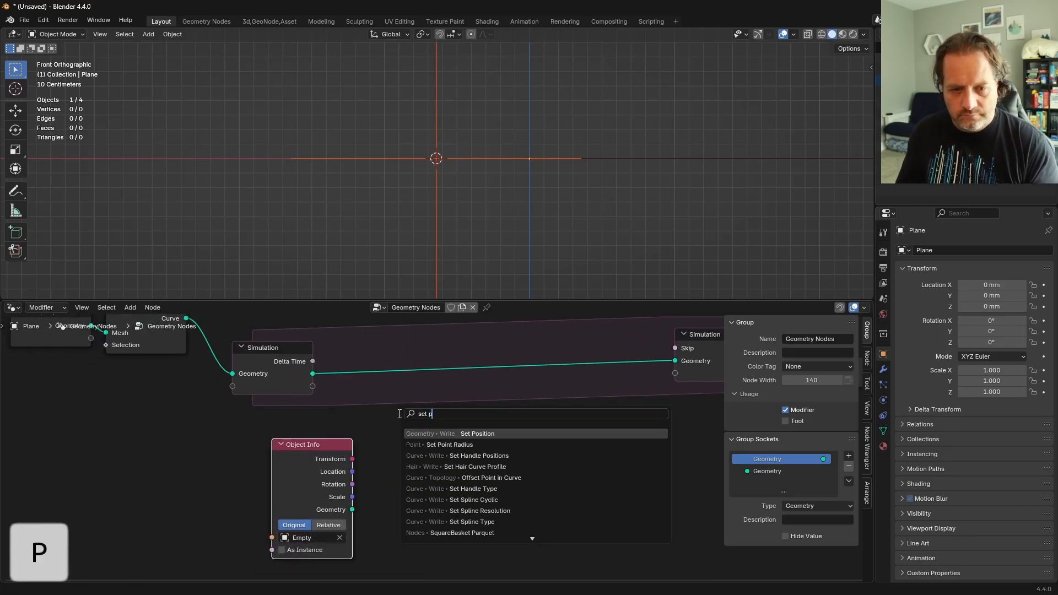
pyautogui.press('Return')
pyautogui.click(411, 357)
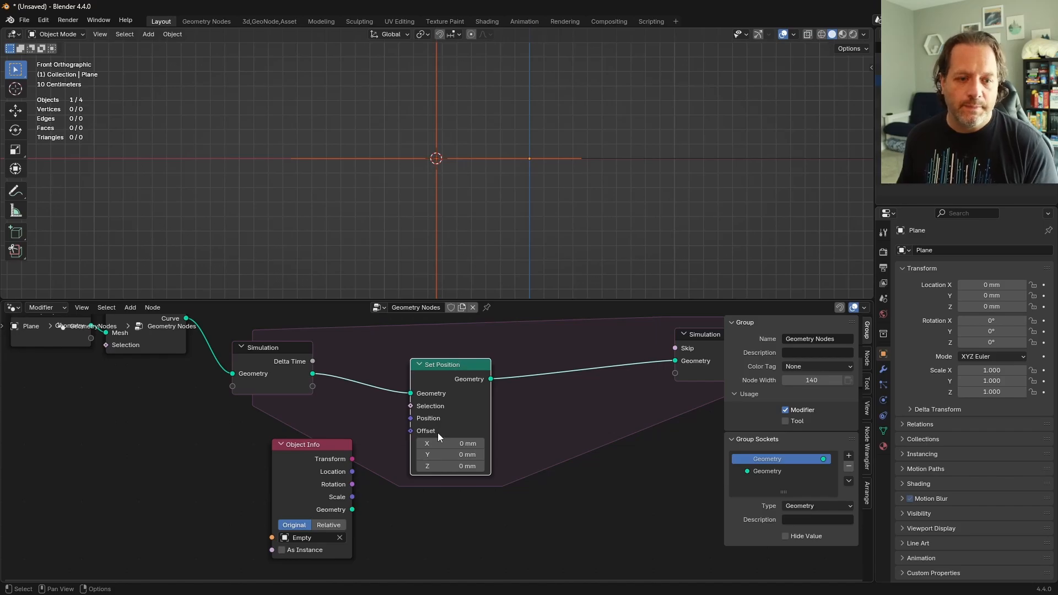
pyautogui.moveTo(438, 434); pyautogui.dragTo(439, 427)
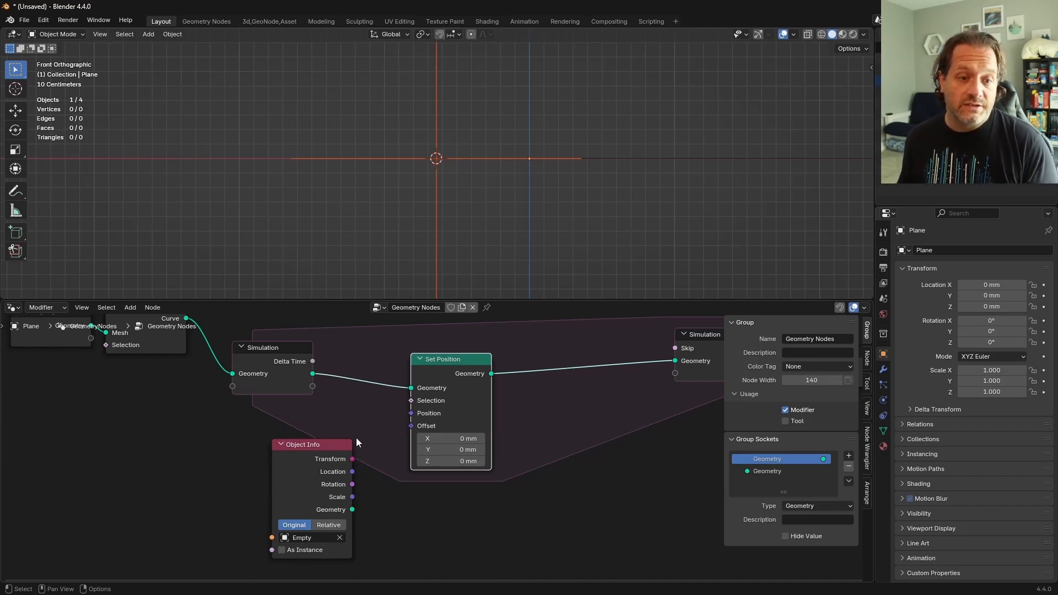
# Connect Object Info's Location to Set Position's Position and spread the surrounding nodes apart.
pyautogui.moveTo(352, 472); pyautogui.dragTo(411, 414)
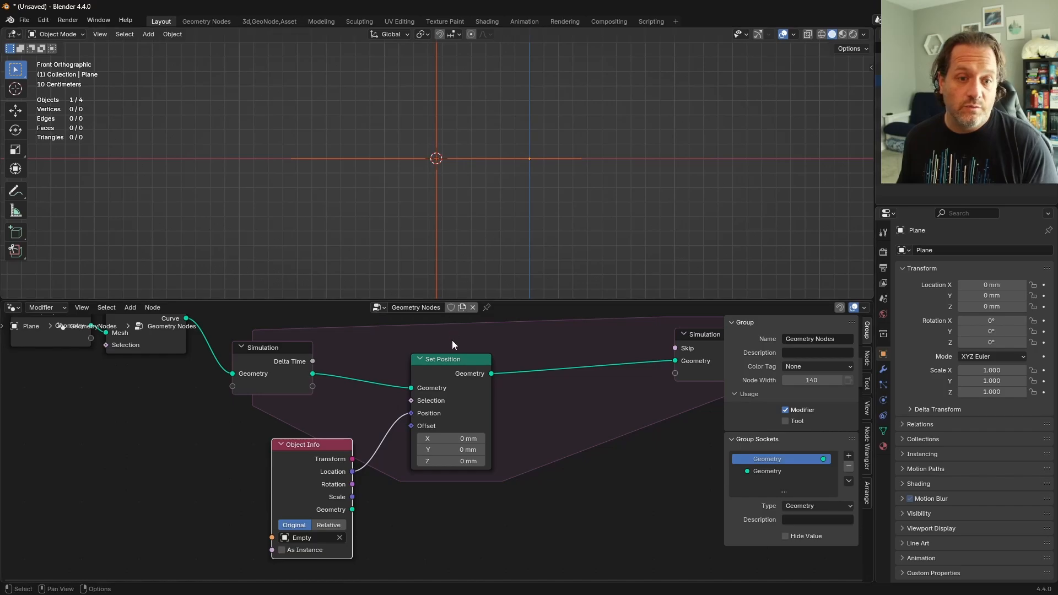
pyautogui.moveTo(457, 395); pyautogui.dragTo(463, 388)
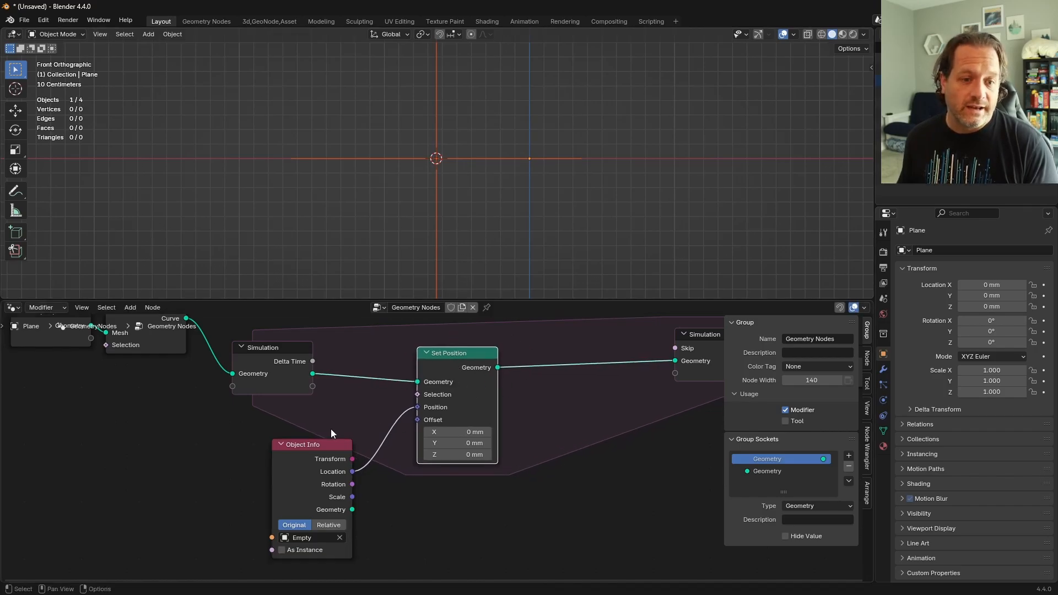
pyautogui.moveTo(323, 445); pyautogui.dragTo(314, 499)
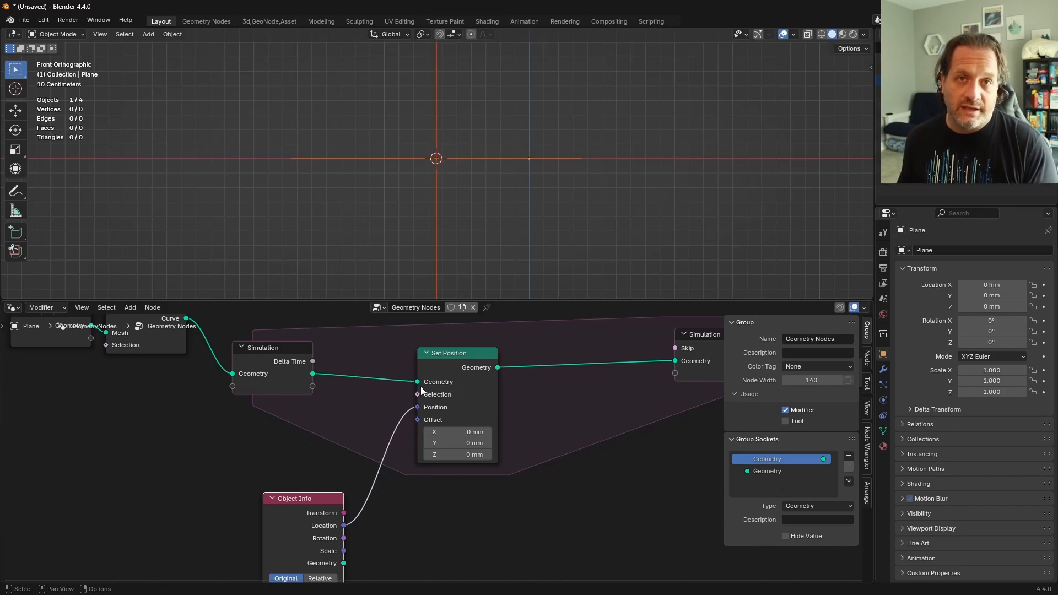
pyautogui.moveTo(265, 348)
pyautogui.mouseDown()
pyautogui.moveTo(267, 318)
pyautogui.moveTo(279, 361)
pyautogui.mouseUp()
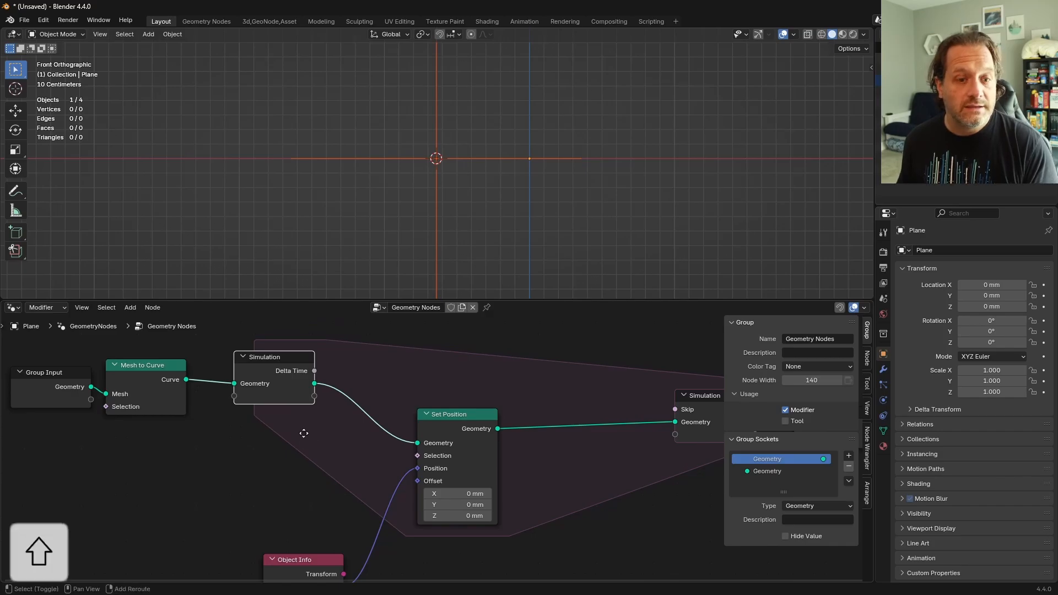
# Add an Index node in front of Set Position, below the Simulation input node.
pyautogui.keyDown('shift'); pyautogui.moveTo(302, 432); pyautogui.dragTo(341, 392, button='middle'); pyautogui.keyUp('shift')
pyautogui.hotkey('shift', 'a')
pyautogui.write('index')
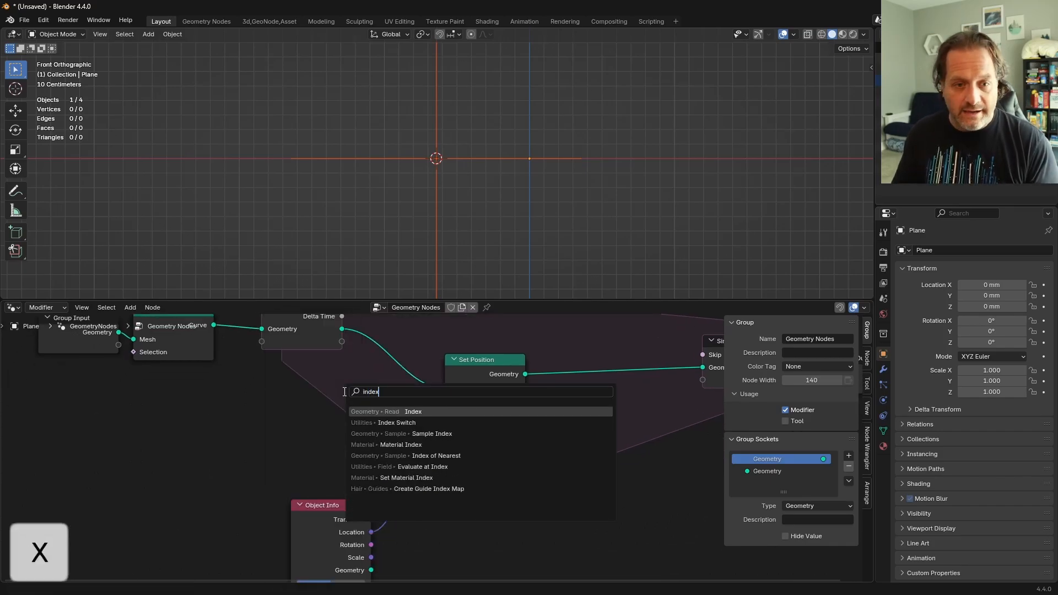
pyautogui.press('Return')
pyautogui.click(247, 379)
# Feed Index into an integer Equal comparison with 0 and connect its Result to Set Position's Selection.
pyautogui.moveTo(327, 399); pyautogui.dragTo(354, 406)
pyautogui.write('eq')
pyautogui.press('Return')
pyautogui.click(339, 401)
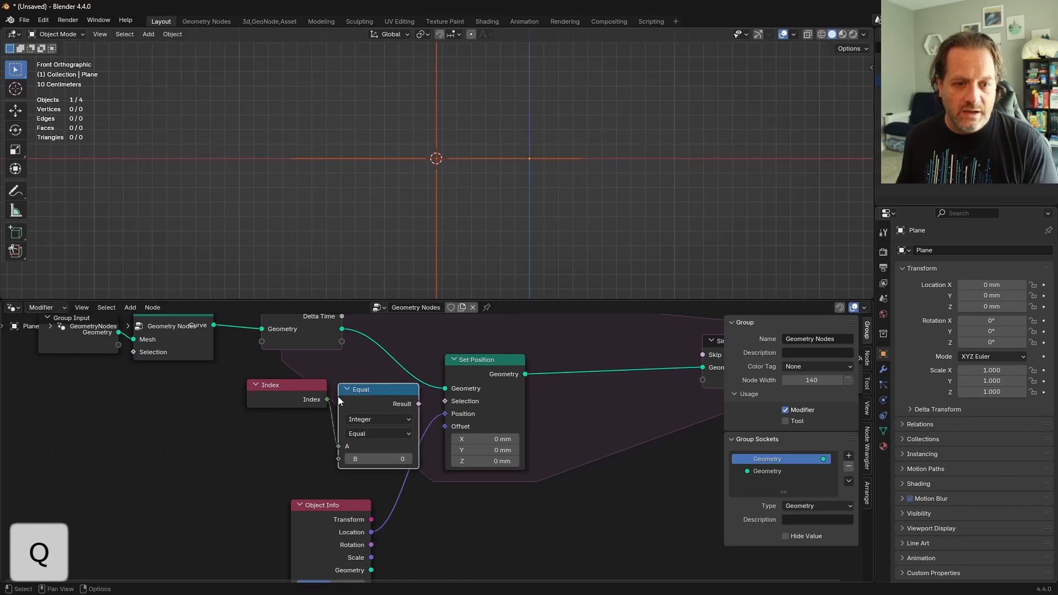
pyautogui.moveTo(418, 404); pyautogui.dragTo(446, 401)
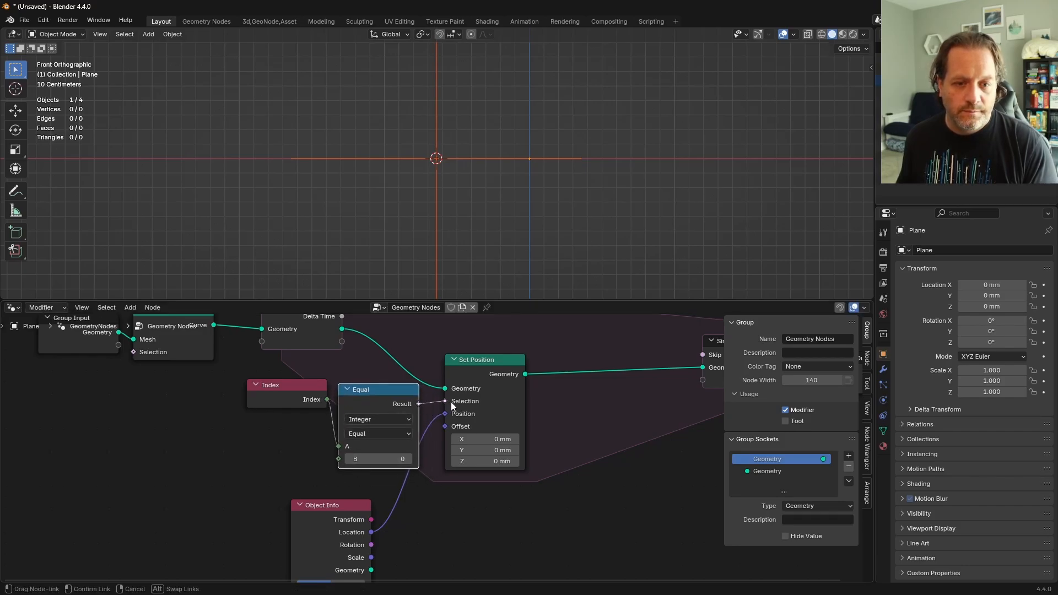
# Collapse the Equal node and stack Index, Equal and Object Info compactly beside Set Position.
pyautogui.click(346, 389)
pyautogui.press('g')
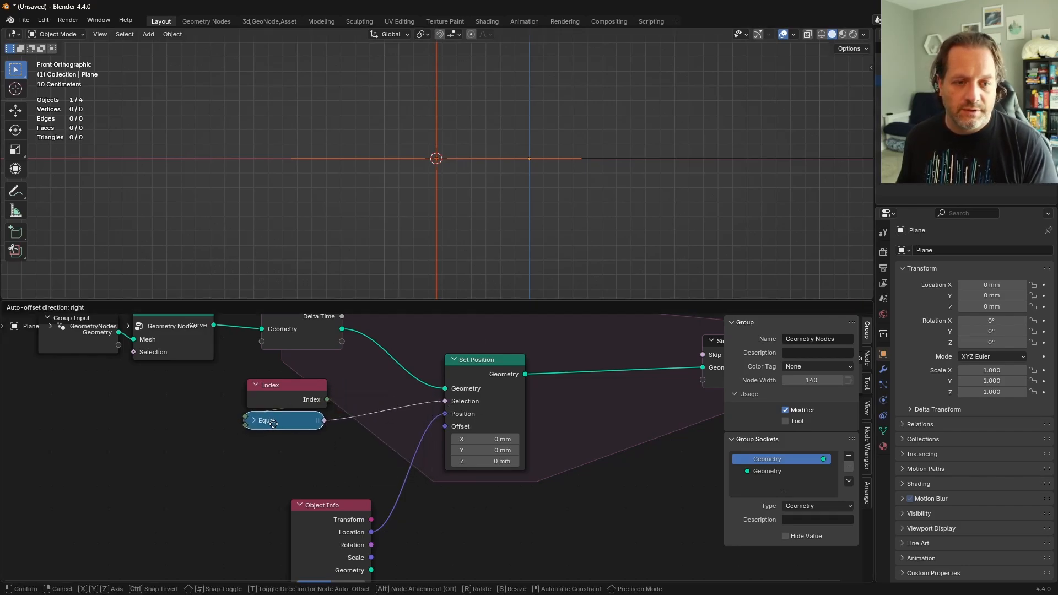
pyautogui.click(277, 422)
pyautogui.moveTo(276, 382); pyautogui.dragTo(335, 378)
pyautogui.moveTo(331, 503); pyautogui.dragTo(343, 440)
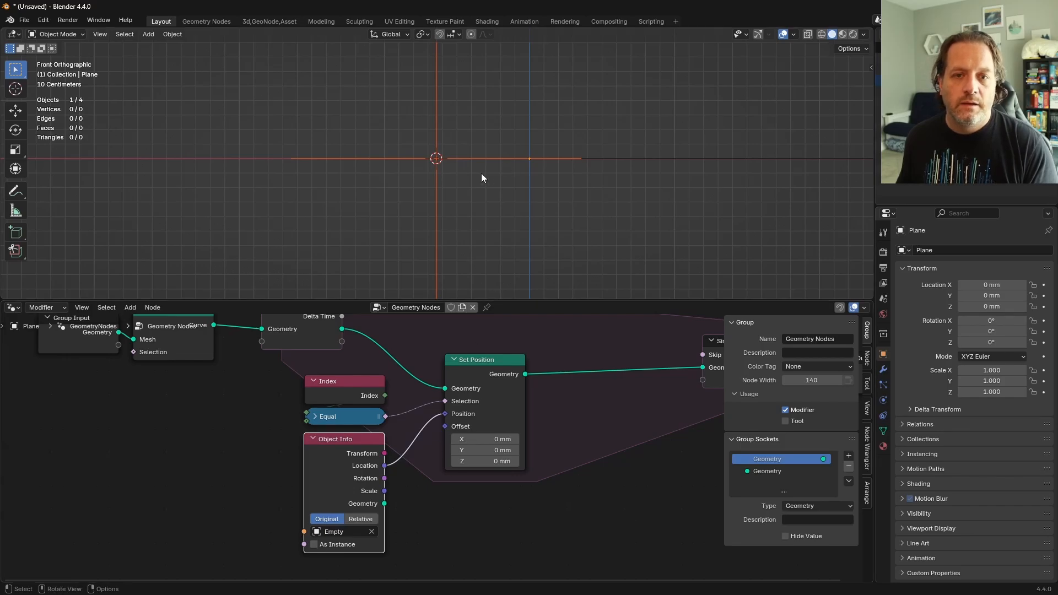
# Move the empty below the X axis to pull the line's first point with it, and reduce the empty's display size.
pyautogui.press('g')
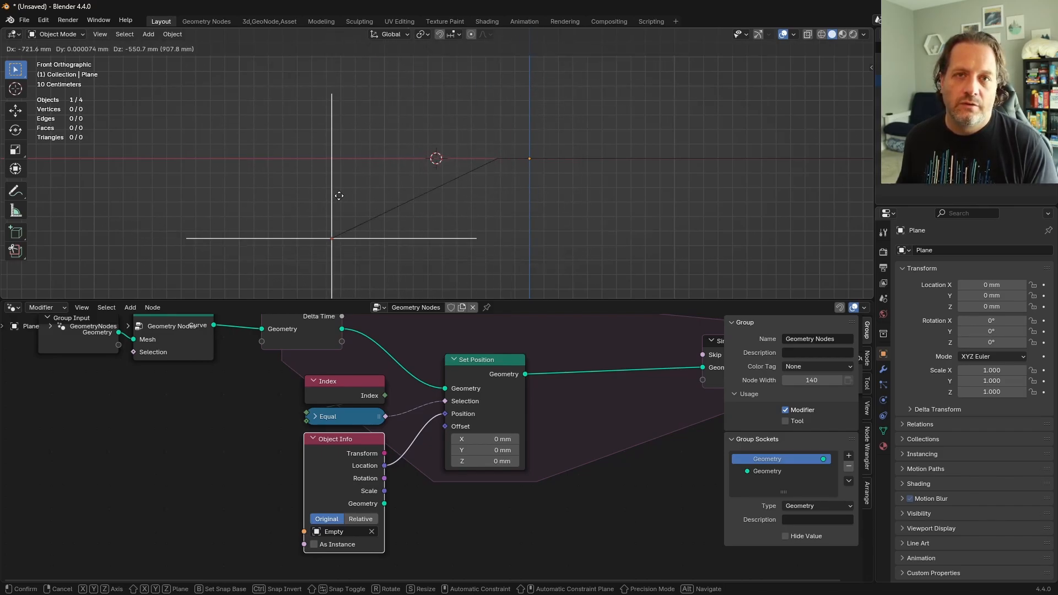
pyautogui.click(399, 221)
pyautogui.click(401, 221)
pyautogui.click(884, 401)
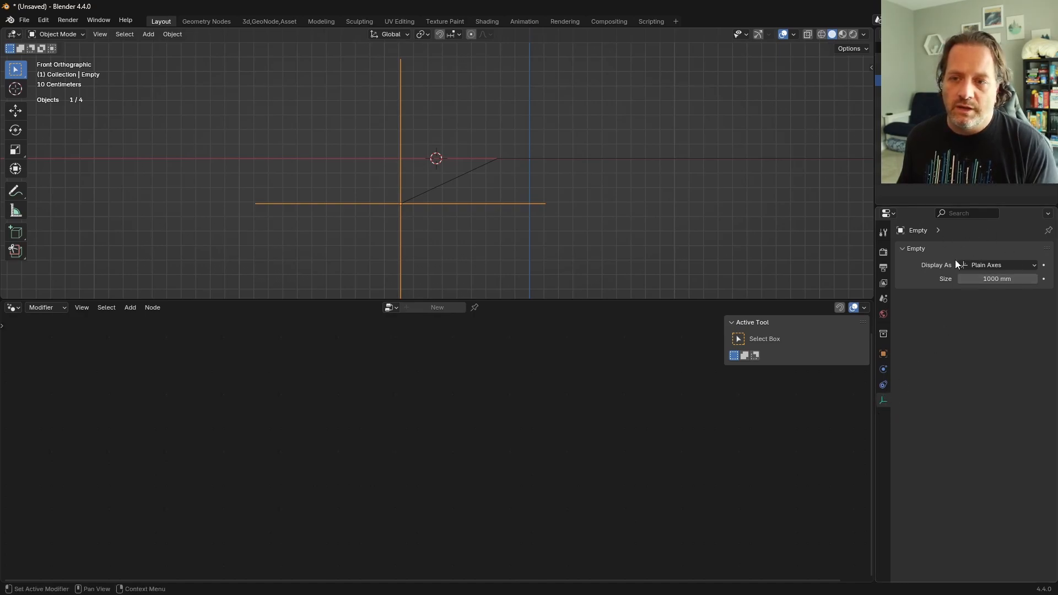
pyautogui.moveTo(960, 280); pyautogui.dragTo(892, 279)
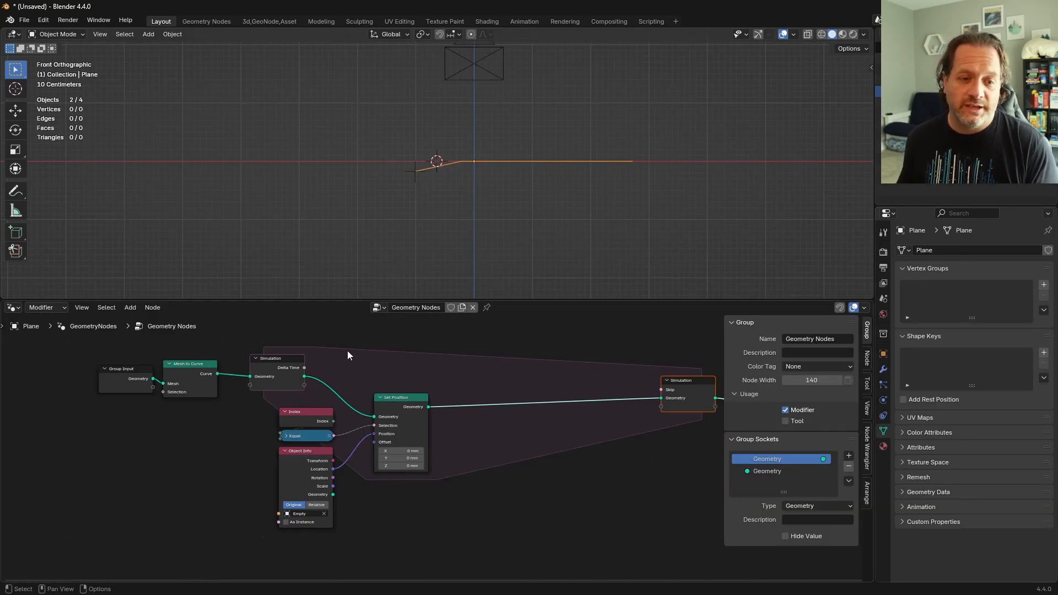
# Select the empty and move it onto the X axis, on the far side of the 3D cursor from the line.
pyautogui.click(414, 180)
pyautogui.press('g')
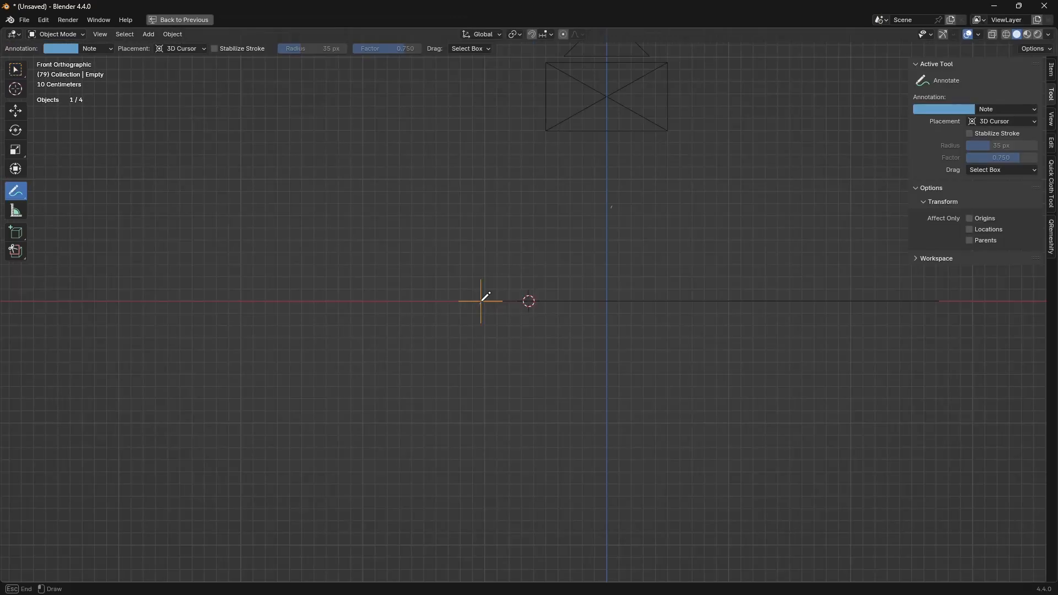
# Annotate eight marks along the line for its points, from the empty through the 3D cursor and onward.
pyautogui.click(483, 302)
pyautogui.click(529, 302)
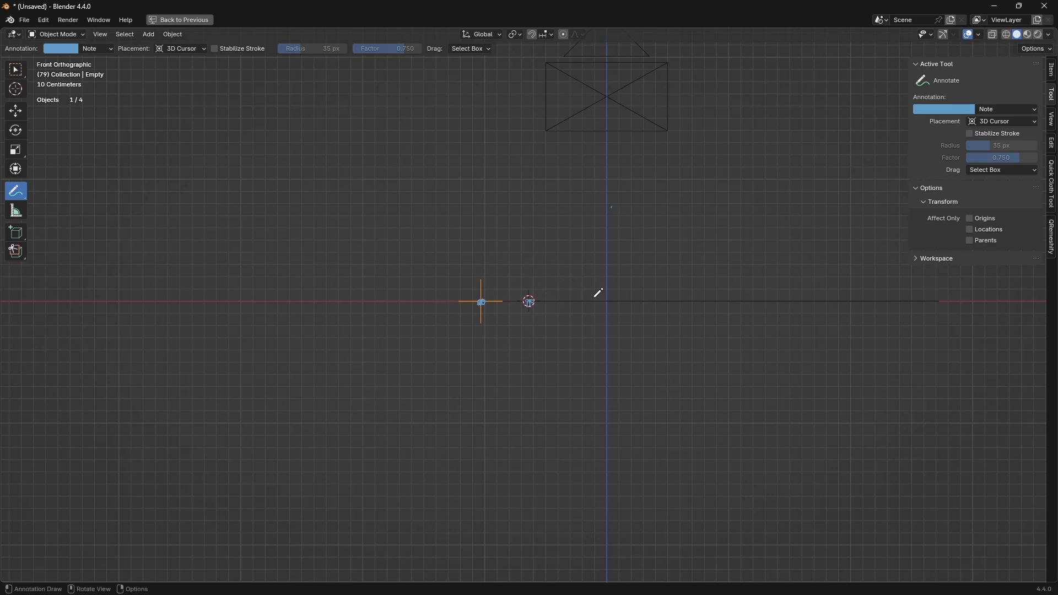
pyautogui.click(575, 300)
pyautogui.click(619, 301)
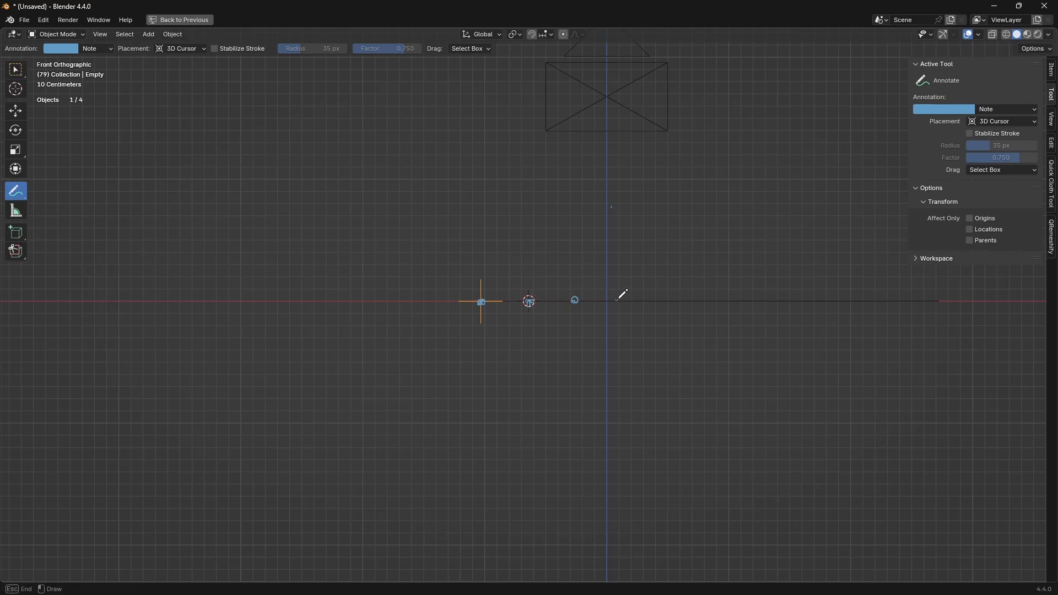
pyautogui.click(663, 300)
pyautogui.click(703, 301)
pyautogui.click(748, 303)
pyautogui.click(792, 301)
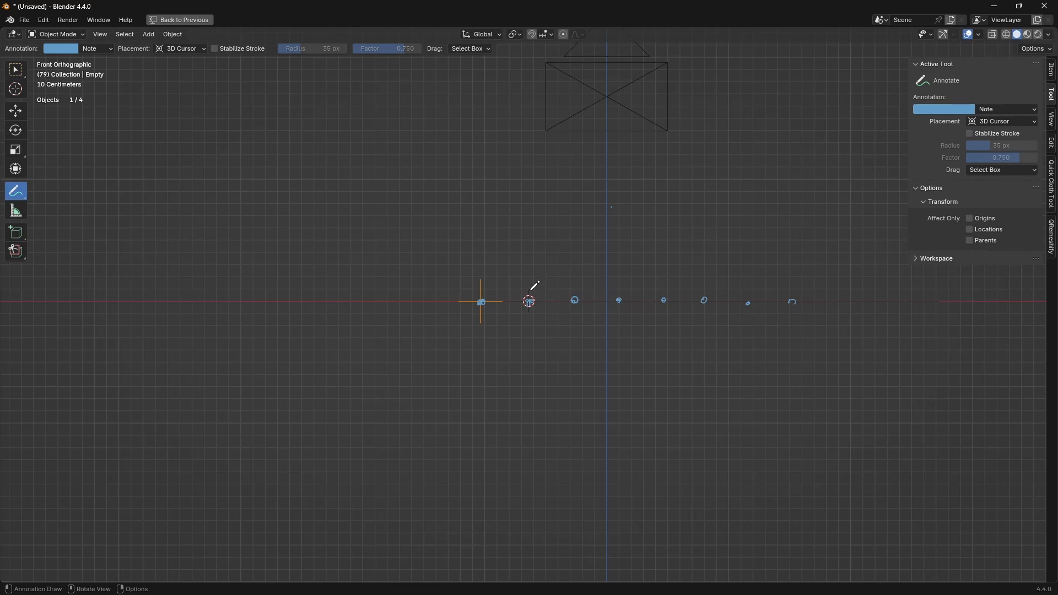
# Sketch brackets above the segments between the marks, and a displaced first point above joined by strokes through the remaining points.
pyautogui.moveTo(486, 297); pyautogui.dragTo(623, 287)
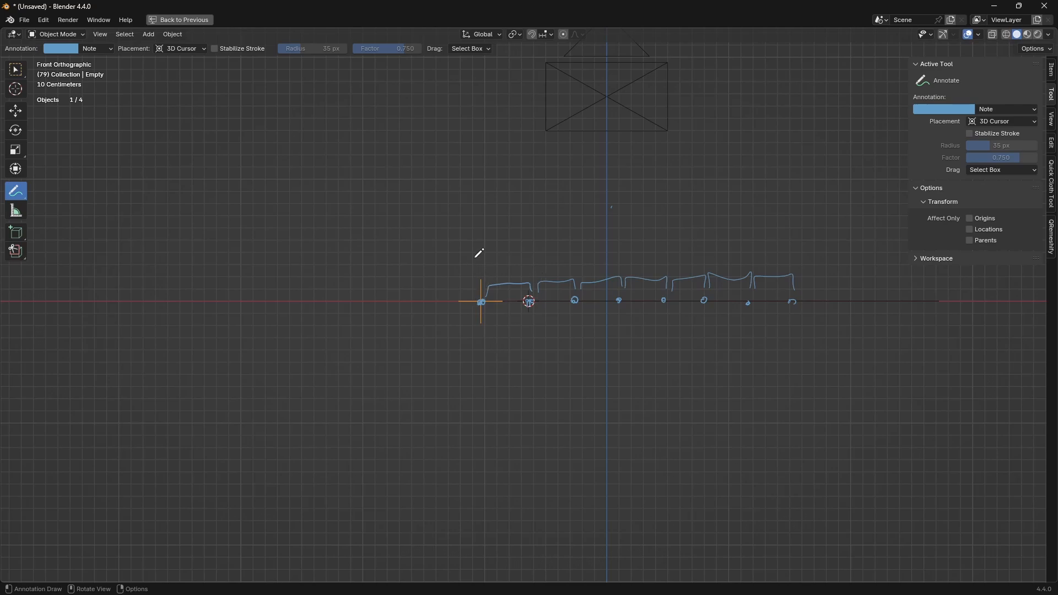
pyautogui.moveTo(477, 248)
pyautogui.mouseDown()
pyautogui.moveTo(527, 296)
pyautogui.moveTo(793, 302)
pyautogui.mouseUp()
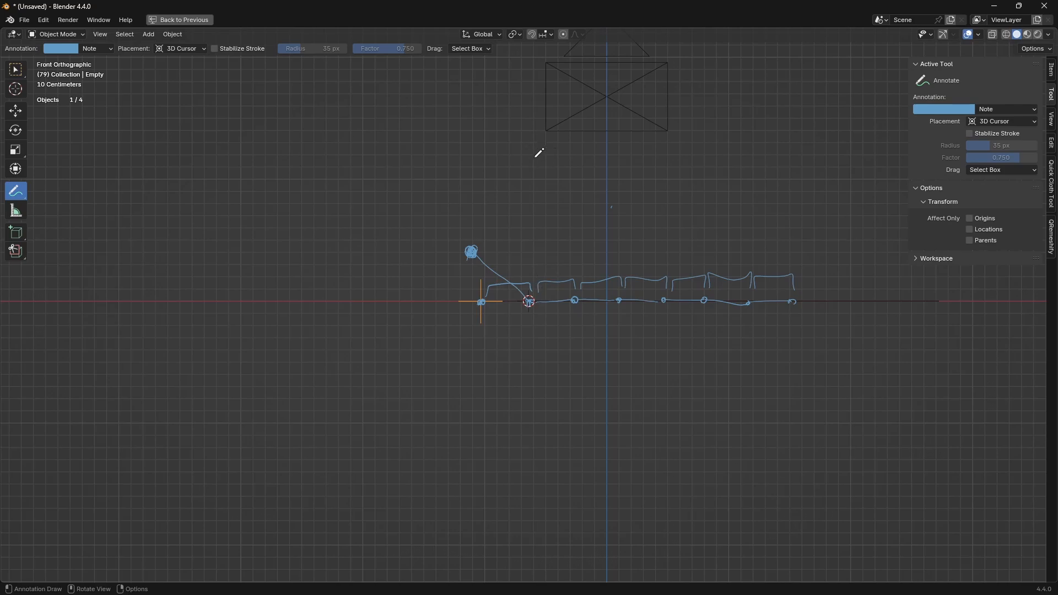
# Write a circled 2 above the sketch and replace the curved first segment with a straight line to the displaced point.
pyautogui.moveTo(512, 138)
pyautogui.mouseDown()
pyautogui.moveTo(528, 135)
pyautogui.moveTo(546, 158)
pyautogui.mouseUp()
pyautogui.moveTo(513, 98); pyautogui.dragTo(509, 130)
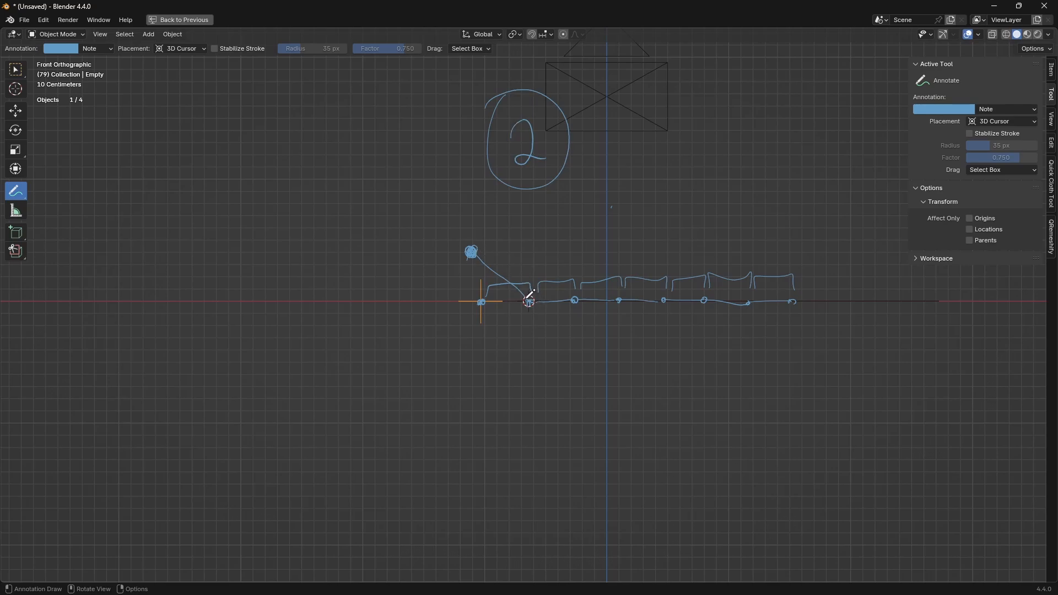
pyautogui.moveTo(529, 301); pyautogui.dragTo(476, 255)
pyautogui.moveTo(539, 282); pyautogui.dragTo(512, 296)
# Mark a spot on the straight line near the second point and draw a circle around the displaced point through that spot.
pyautogui.scroll(5, 466, 231)
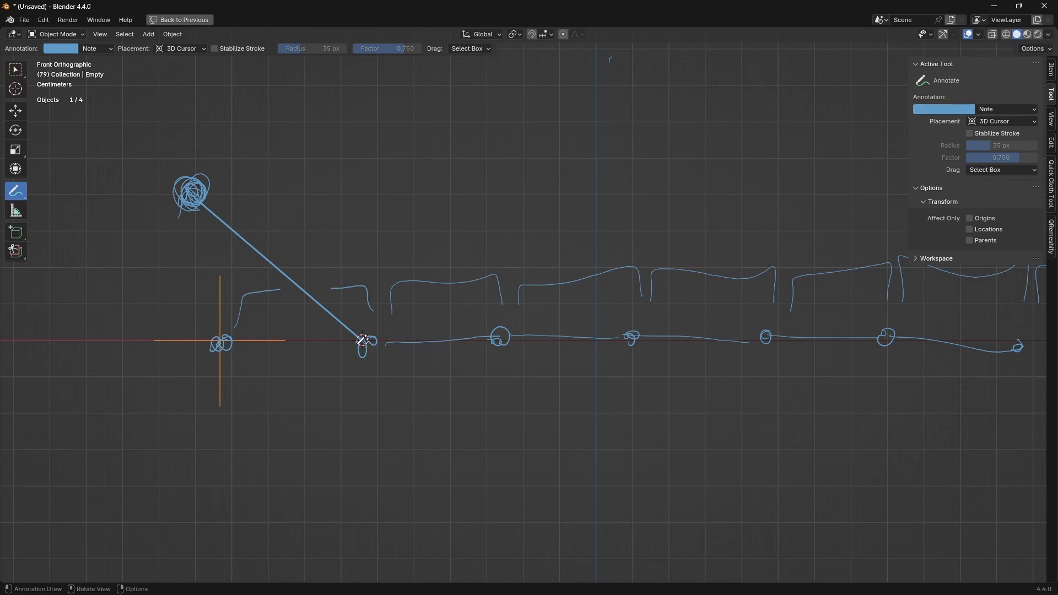
pyautogui.moveTo(189, 184); pyautogui.dragTo(191, 191)
pyautogui.moveTo(325, 300); pyautogui.dragTo(331, 307)
pyautogui.keyDown('shift'); pyautogui.moveTo(223, 187); pyautogui.dragTo(462, 235, button='middle'); pyautogui.keyUp('shift')
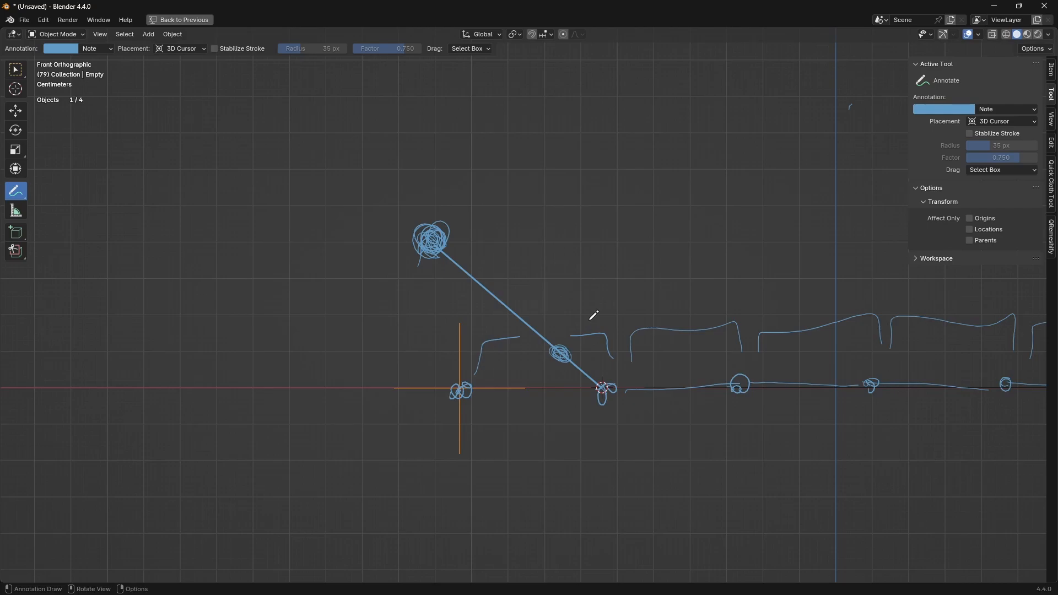
pyautogui.moveTo(573, 337)
pyautogui.mouseDown()
pyautogui.moveTo(609, 231)
pyautogui.moveTo(497, 118)
pyautogui.moveTo(284, 162)
pyautogui.moveTo(563, 330)
pyautogui.mouseUp()
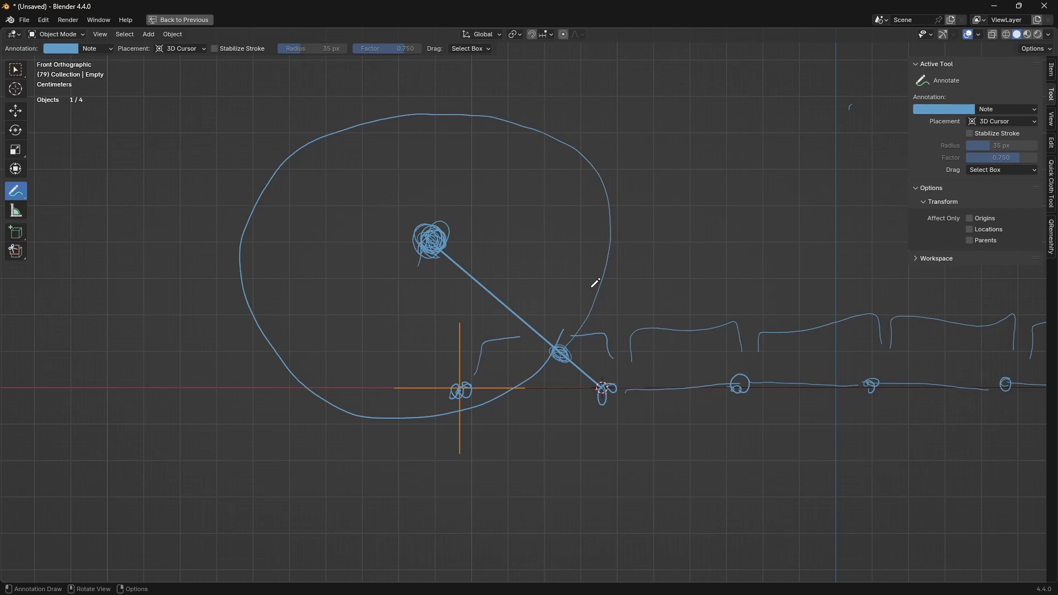
# Write a 2 beside the straight line and darken the marks at the displaced point, circle crossing, second point and empty.
pyautogui.moveTo(427, 245)
pyautogui.mouseDown()
pyautogui.moveTo(429, 227)
pyautogui.moveTo(435, 238)
pyautogui.mouseUp()
pyautogui.moveTo(559, 354); pyautogui.dragTo(563, 351)
pyautogui.moveTo(498, 264); pyautogui.dragTo(514, 284)
pyautogui.moveTo(553, 353); pyautogui.dragTo(550, 355)
pyautogui.moveTo(429, 237); pyautogui.dragTo(431, 233)
pyautogui.moveTo(606, 387); pyautogui.dragTo(603, 402)
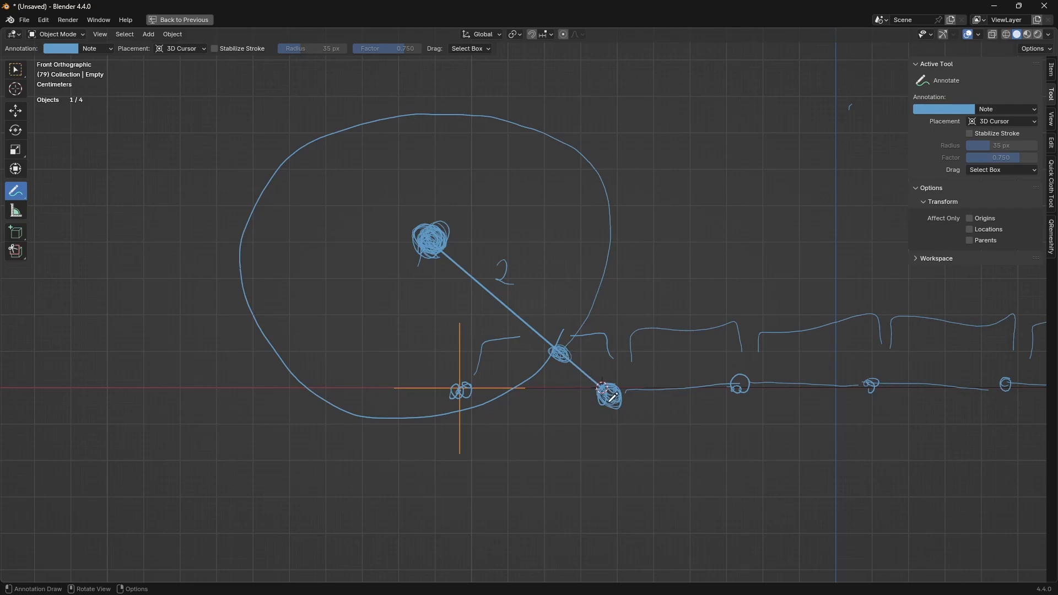
pyautogui.moveTo(559, 347); pyautogui.dragTo(557, 346)
pyautogui.moveTo(461, 390); pyautogui.dragTo(467, 379)
# Draw a green mark on the X axis beyond the empty, outside the circle, using a separate annotation layer.
pyautogui.moveTo(104, 371); pyautogui.dragTo(117, 386)
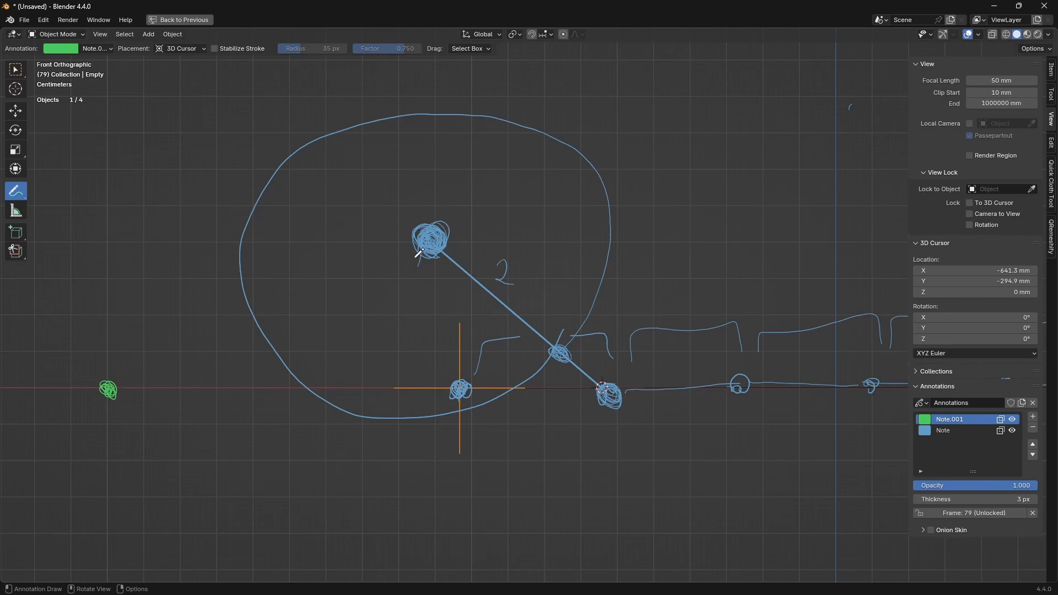
# Write the green coordinates 9,4 above the displaced point.
pyautogui.moveTo(366, 93); pyautogui.dragTo(383, 146)
pyautogui.moveTo(406, 82); pyautogui.dragTo(414, 100)
pyautogui.moveTo(408, 80); pyautogui.dragTo(412, 126)
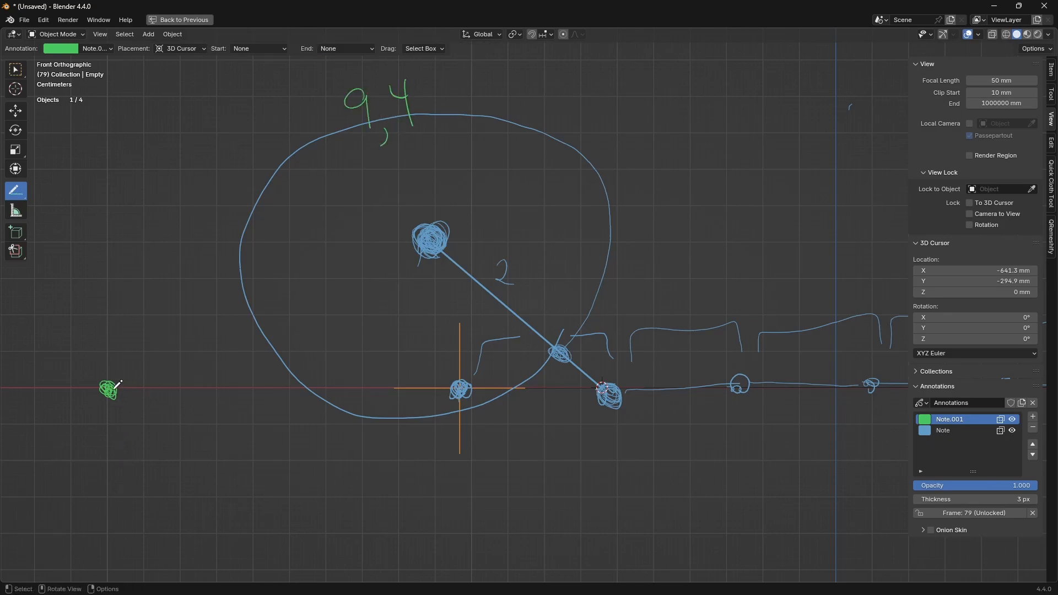
# Draw green horizontal and vertical lines linking the green mark, displaced point and second point, and write 14,0 below the second point.
pyautogui.moveTo(110, 389)
pyautogui.mouseDown()
pyautogui.moveTo(439, 389)
pyautogui.moveTo(437, 233)
pyautogui.mouseUp()
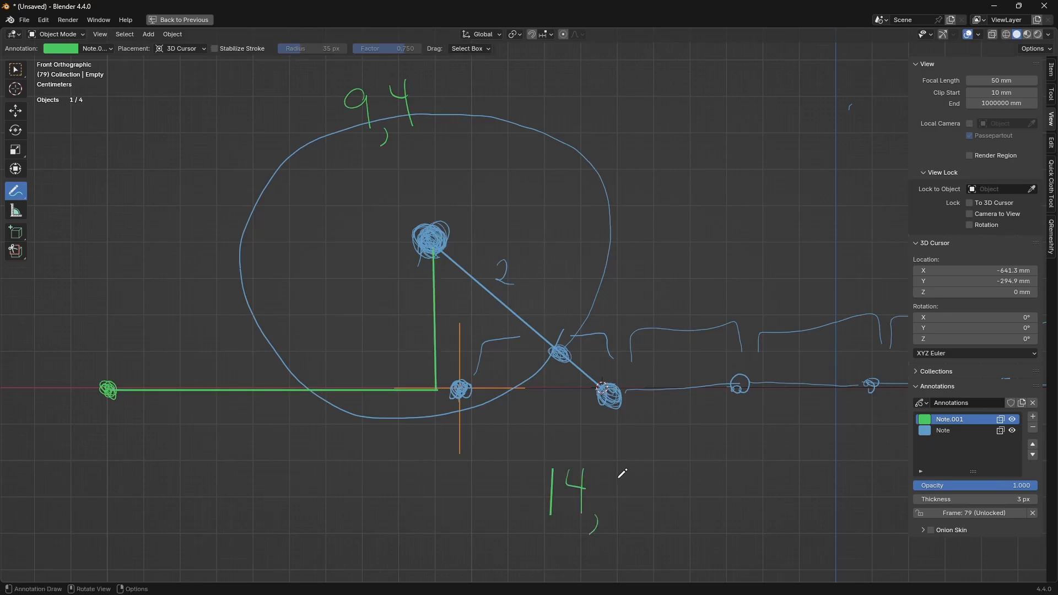
pyautogui.moveTo(620, 477); pyautogui.dragTo(618, 476)
pyautogui.moveTo(439, 387); pyautogui.dragTo(602, 387)
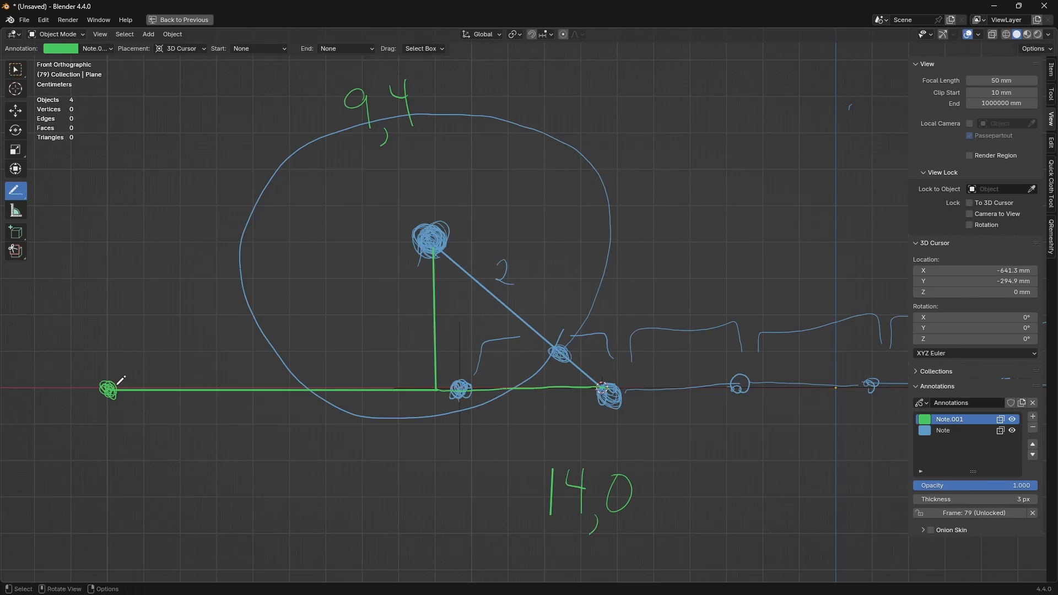
# Replace the right-angled green lines with straight lines from the green mark to the displaced point and to the second point.
pyautogui.moveTo(113, 382); pyautogui.dragTo(431, 246)
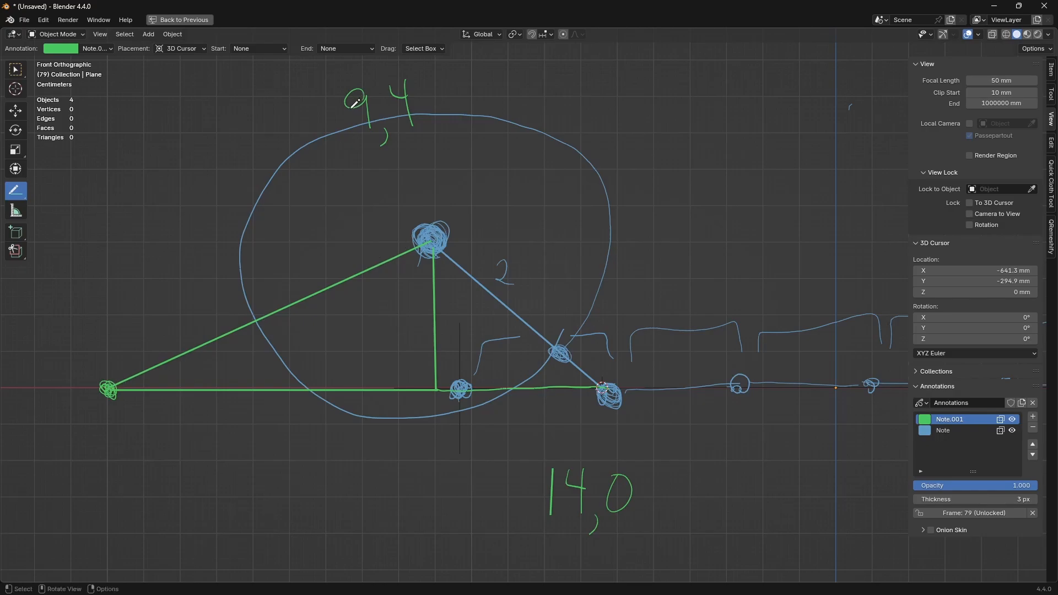
pyautogui.hotkey('ctrl', 'z')
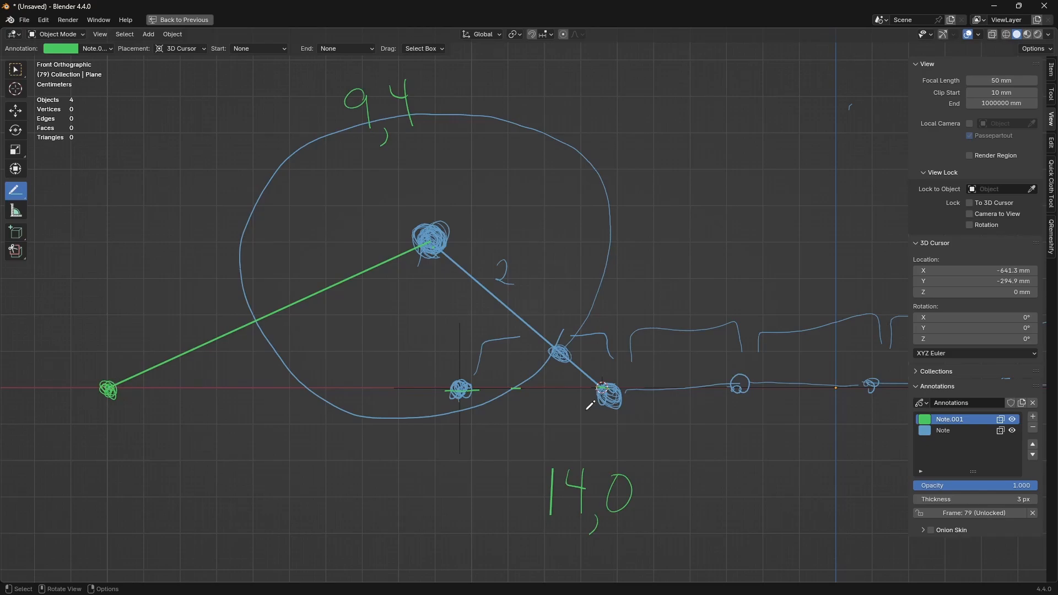
pyautogui.moveTo(117, 385); pyautogui.dragTo(612, 390)
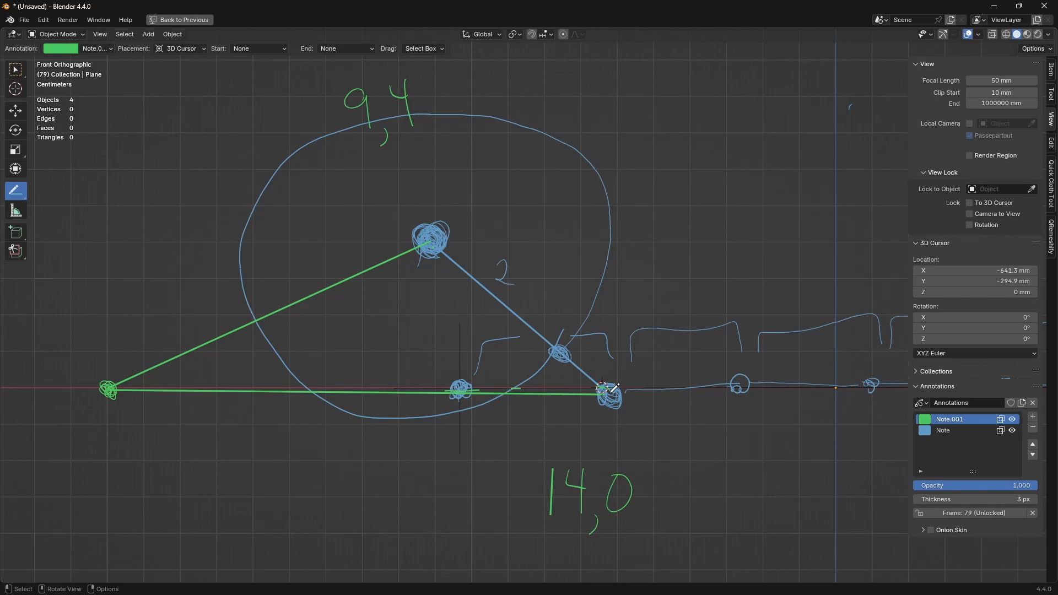
pyautogui.moveTo(15, 191); pyautogui.dragTo(54, 194)
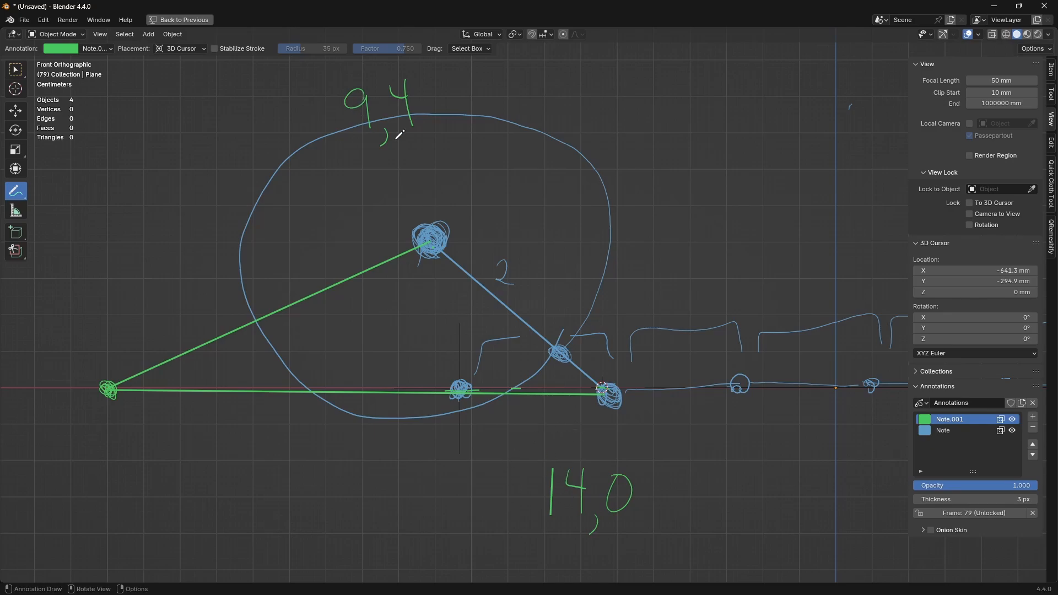
# Write the green vector (5, -4) in parentheses above the line between the displaced point and the second point.
pyautogui.moveTo(559, 191)
pyautogui.mouseDown()
pyautogui.moveTo(539, 232)
pyautogui.moveTo(573, 249)
pyautogui.moveTo(606, 220)
pyautogui.moveTo(633, 213)
pyautogui.moveTo(635, 234)
pyautogui.mouseUp()
pyautogui.moveTo(652, 161); pyautogui.dragTo(646, 249)
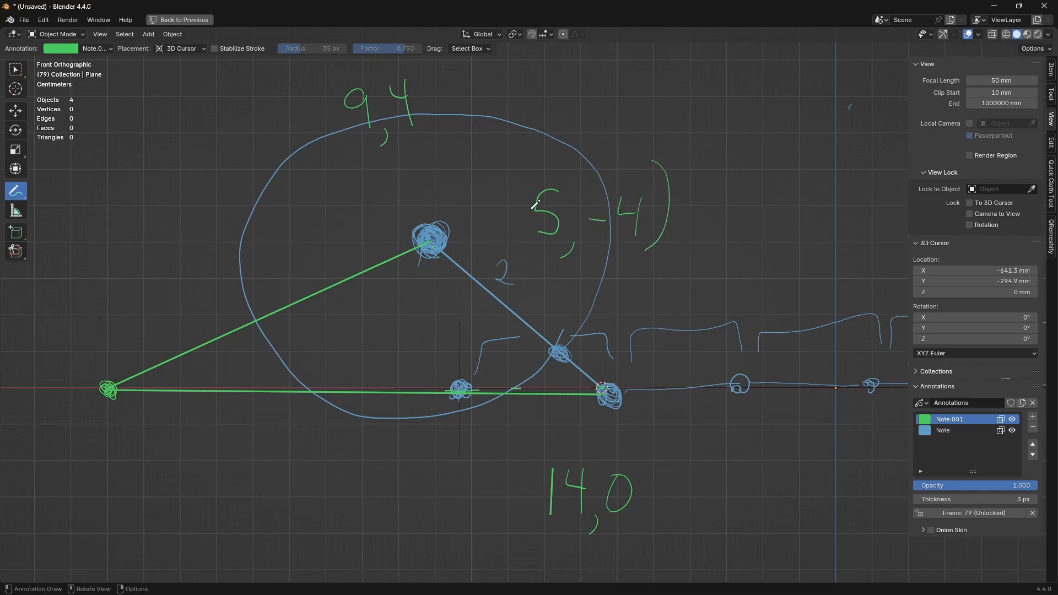
pyautogui.moveTo(538, 160); pyautogui.dragTo(508, 255)
pyautogui.press('d')
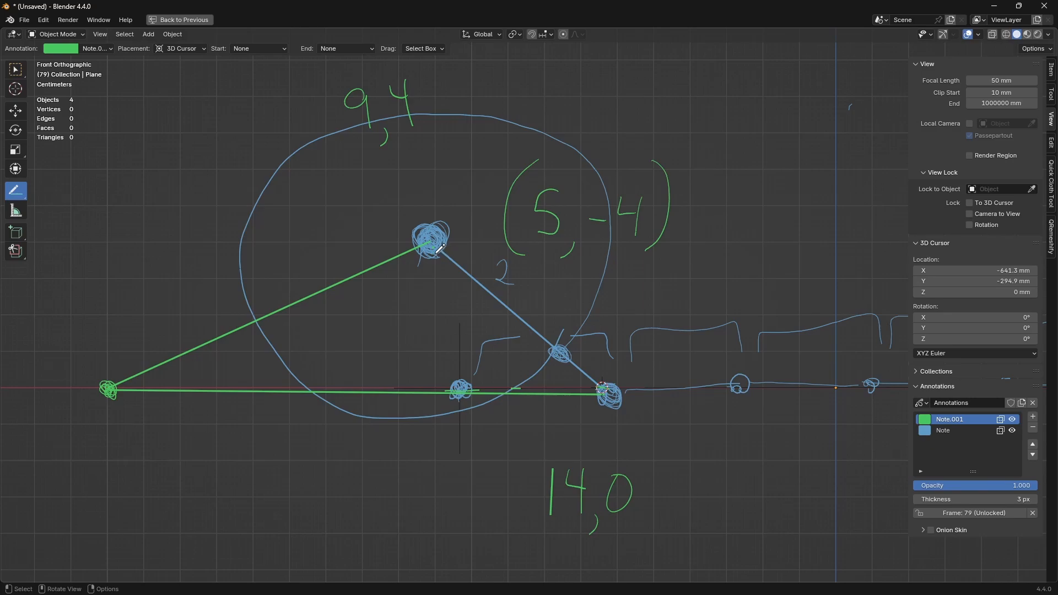
# Draw a green line from the displaced point to the second point and erase the green mark, its lines, 9,4 and 14,0.
pyautogui.moveTo(435, 253)
pyautogui.mouseDown()
pyautogui.moveTo(518, 339)
pyautogui.moveTo(581, 386)
pyautogui.moveTo(597, 380)
pyautogui.mouseUp()
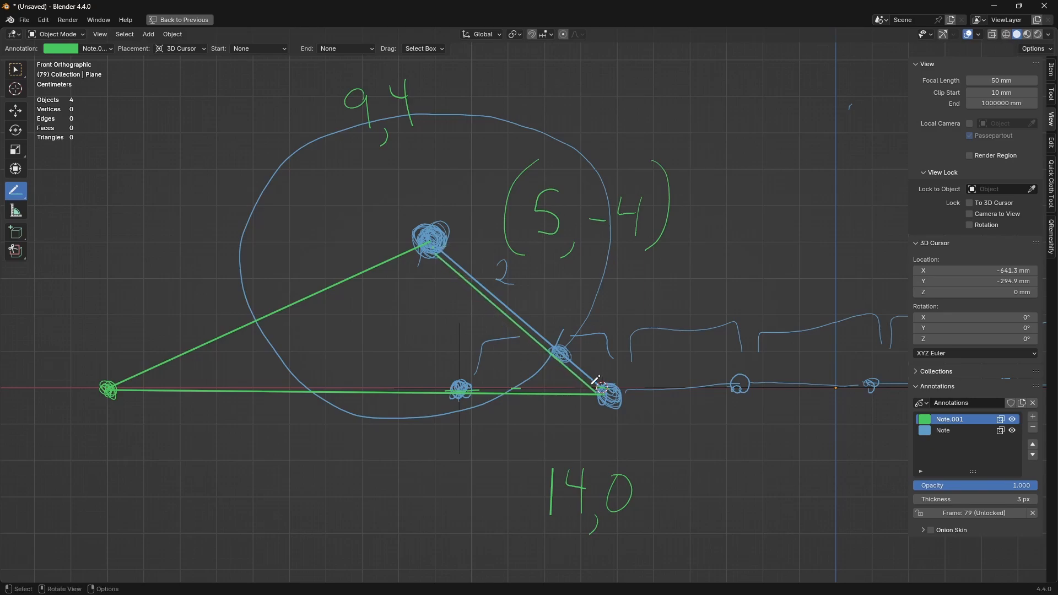
pyautogui.keyDown('ctrl'); pyautogui.moveTo(597, 380); pyautogui.dragTo(455, 426); pyautogui.keyUp('ctrl')
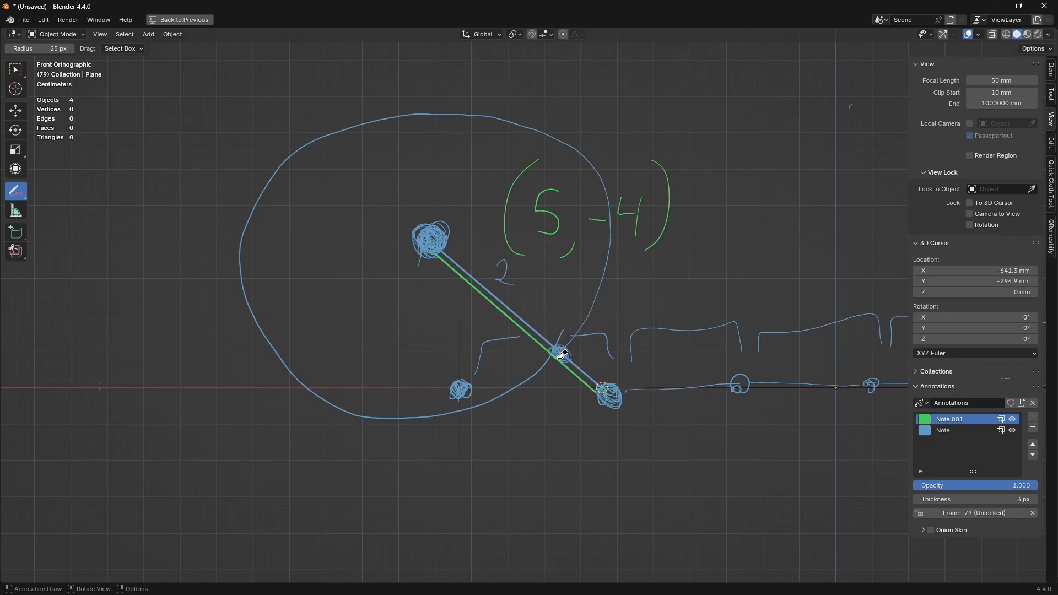
pyautogui.click(17, 197)
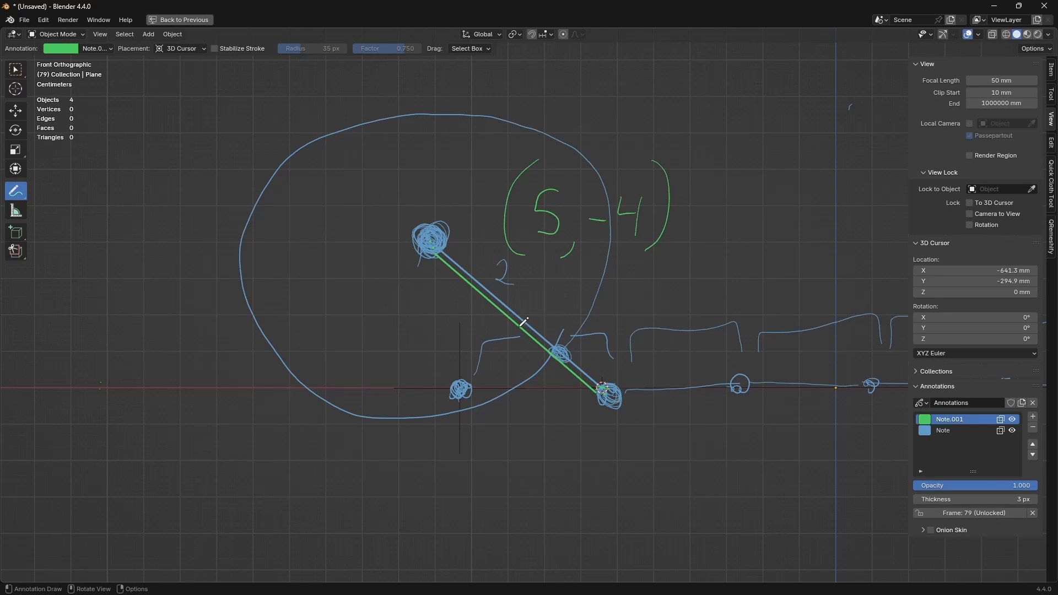
# Overwrite the 2 beside the straight line with a 4 on the blue annotation layer.
pyautogui.moveTo(583, 385); pyautogui.dragTo(601, 393)
pyautogui.click(939, 432)
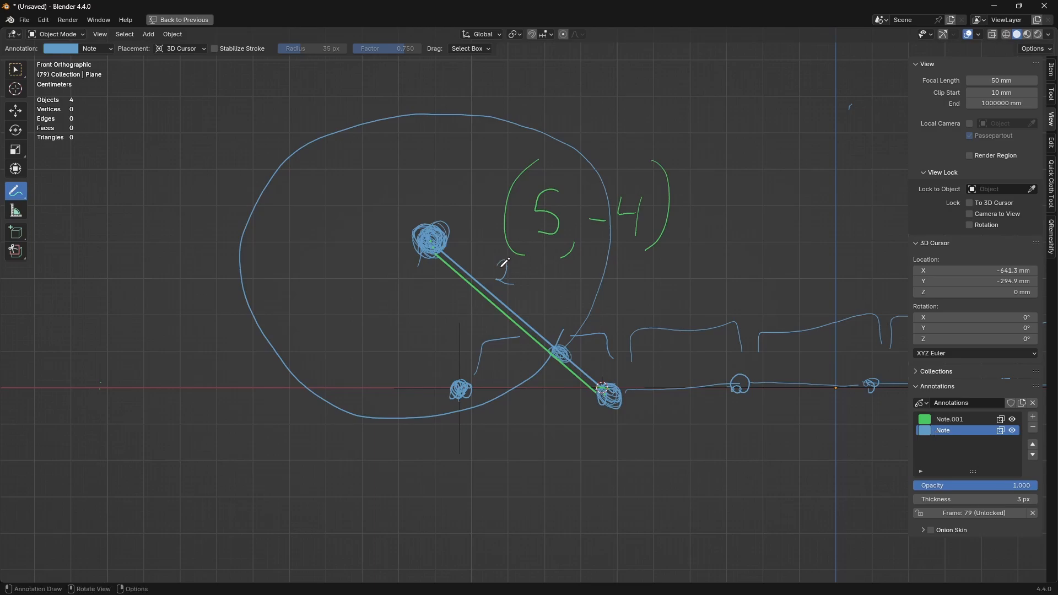
pyautogui.moveTo(503, 262); pyautogui.dragTo(506, 255)
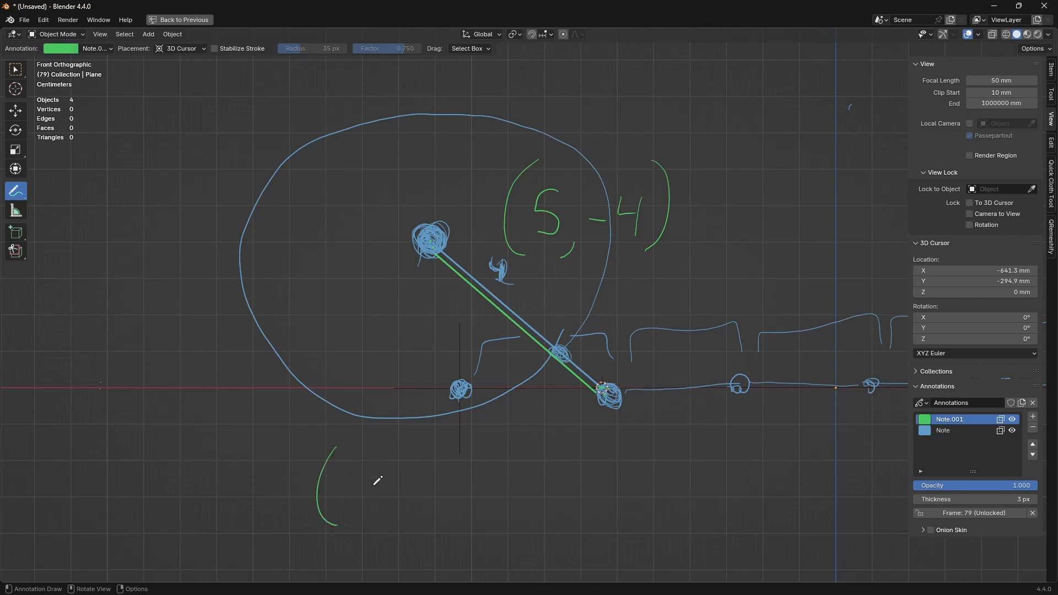
# Write the vector (.76, -.61) in green below the circle and mark a green dot on the line near the displaced point.
pyautogui.click(352, 502)
pyautogui.moveTo(363, 468); pyautogui.dragTo(379, 500)
pyautogui.moveTo(417, 463)
pyautogui.mouseDown()
pyautogui.moveTo(409, 486)
pyautogui.moveTo(440, 521)
pyautogui.mouseUp()
pyautogui.moveTo(461, 481); pyautogui.dragTo(476, 479)
pyautogui.press('z')
pyautogui.click(503, 492)
pyautogui.moveTo(535, 452)
pyautogui.mouseDown()
pyautogui.moveTo(523, 488)
pyautogui.moveTo(549, 502)
pyautogui.mouseUp()
pyautogui.moveTo(560, 429); pyautogui.dragTo(556, 528)
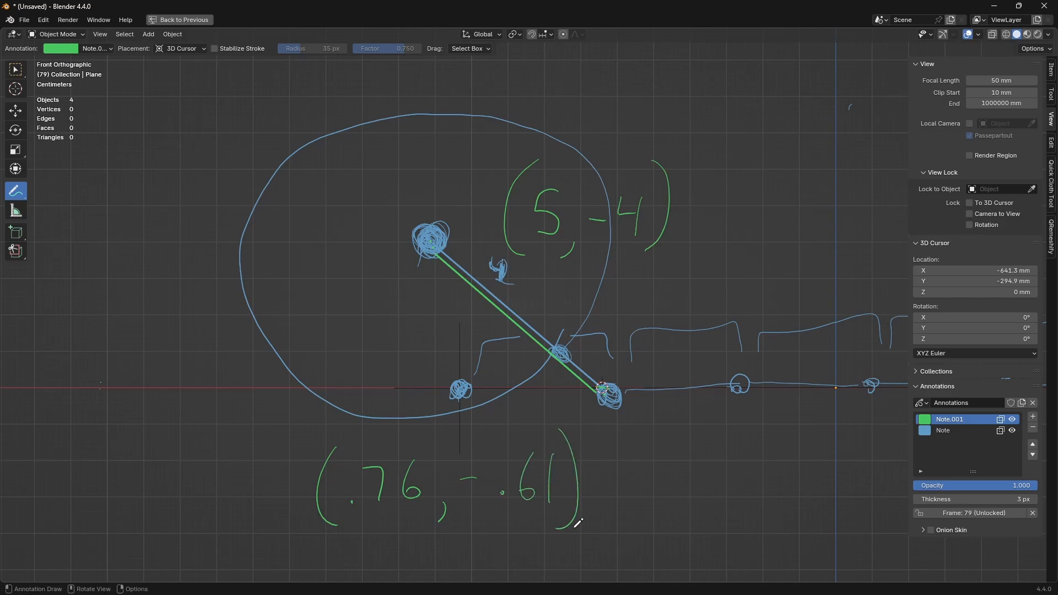
pyautogui.click(456, 271)
pyautogui.moveTo(456, 269); pyautogui.dragTo(457, 271)
# Write (1.52, -1.22) beneath the first vector and mark a second green dot farther along the line.
pyautogui.moveTo(341, 535)
pyautogui.mouseDown()
pyautogui.moveTo(342, 571)
pyautogui.moveTo(360, 565)
pyautogui.moveTo(386, 528)
pyautogui.moveTo(378, 569)
pyautogui.moveTo(429, 565)
pyautogui.moveTo(453, 581)
pyautogui.mouseUp()
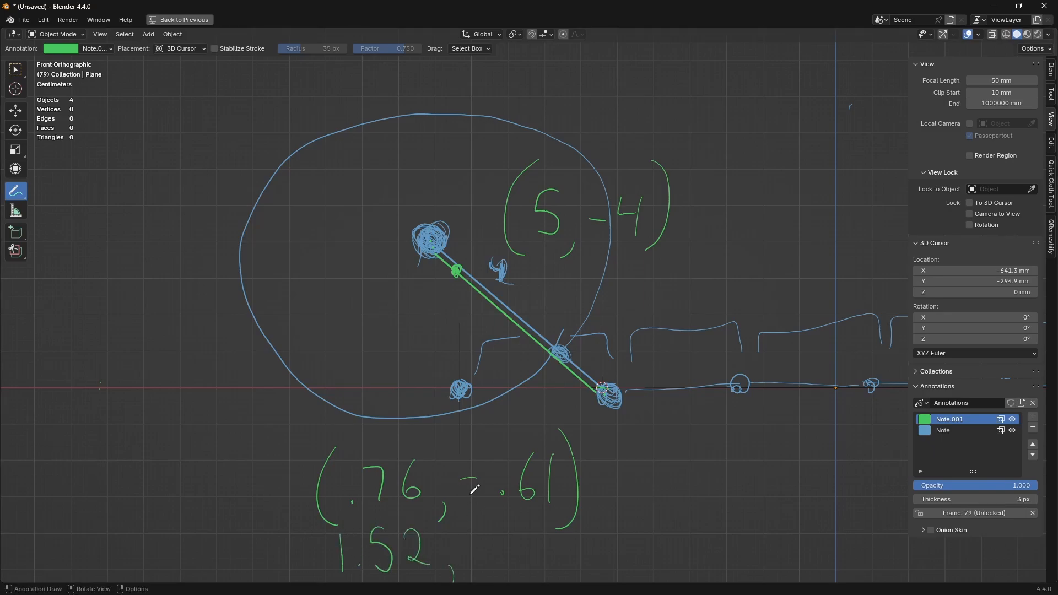
pyautogui.moveTo(484, 549)
pyautogui.mouseDown()
pyautogui.moveTo(467, 552)
pyautogui.moveTo(506, 569)
pyautogui.mouseUp()
pyautogui.moveTo(524, 565); pyautogui.dragTo(569, 563)
pyautogui.moveTo(579, 540)
pyautogui.mouseDown()
pyautogui.moveTo(581, 568)
pyautogui.moveTo(600, 565)
pyautogui.mouseUp()
pyautogui.moveTo(604, 528); pyautogui.dragTo(615, 578)
pyautogui.moveTo(325, 521); pyautogui.dragTo(318, 582)
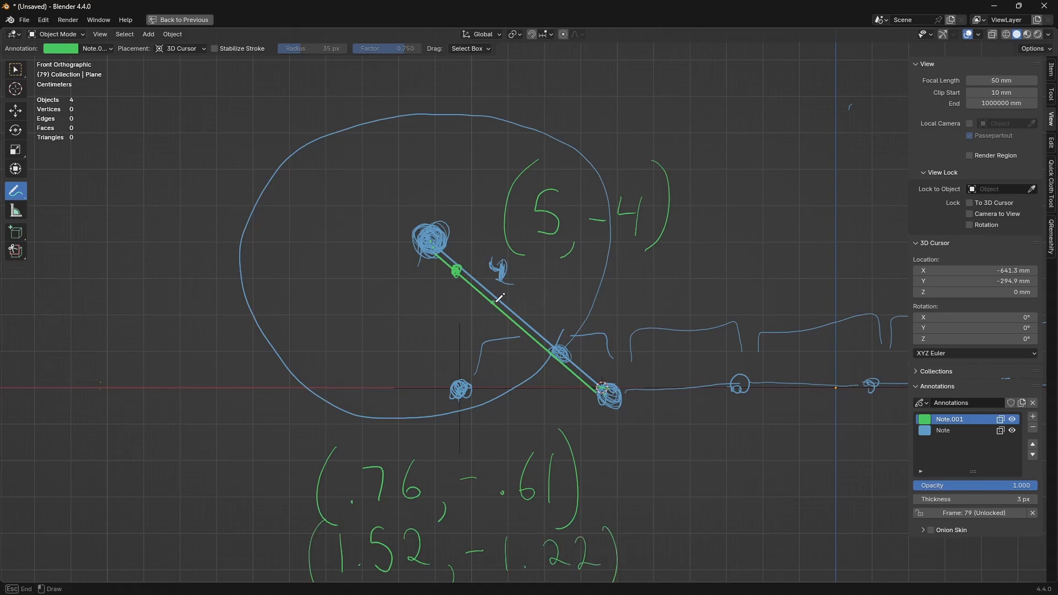
pyautogui.moveTo(500, 298); pyautogui.dragTo(499, 299)
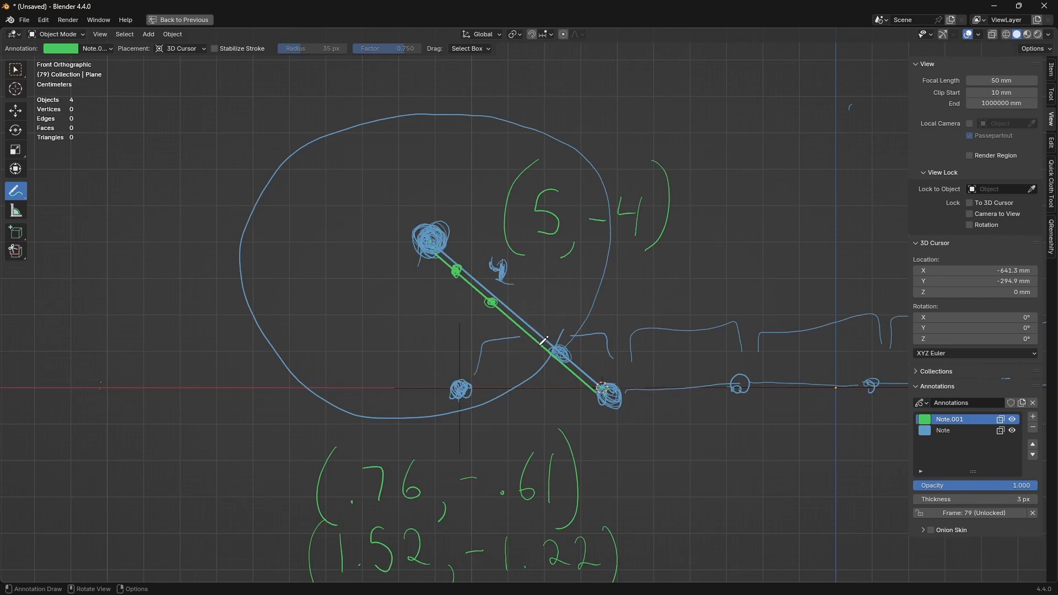
pyautogui.hotkey('ctrl', 'z')
# Extend the (.76, -.61) vector with the green calculation · 4 = (3.04, -2.44).
pyautogui.click(608, 479)
pyautogui.moveTo(643, 462); pyautogui.dragTo(652, 499)
pyautogui.moveTo(689, 471); pyautogui.dragTo(711, 469)
pyautogui.moveTo(690, 485); pyautogui.dragTo(714, 484)
pyautogui.moveTo(755, 435); pyautogui.dragTo(745, 521)
pyautogui.moveTo(748, 469); pyautogui.dragTo(751, 490)
pyautogui.click(774, 488)
pyautogui.moveTo(800, 461)
pyautogui.mouseDown()
pyautogui.moveTo(831, 475)
pyautogui.moveTo(829, 486)
pyautogui.mouseUp()
pyautogui.moveTo(843, 485); pyautogui.dragTo(837, 507)
pyautogui.keyDown('shift'); pyautogui.moveTo(861, 474); pyautogui.dragTo(679, 414, button='middle'); pyautogui.keyUp('shift')
pyautogui.moveTo(678, 416)
pyautogui.mouseDown()
pyautogui.moveTo(723, 427)
pyautogui.moveTo(773, 398)
pyautogui.moveTo(770, 423)
pyautogui.mouseUp()
pyautogui.click(737, 426)
pyautogui.moveTo(782, 398)
pyautogui.mouseDown()
pyautogui.moveTo(796, 405)
pyautogui.moveTo(797, 427)
pyautogui.mouseUp()
pyautogui.moveTo(804, 369); pyautogui.dragTo(798, 447)
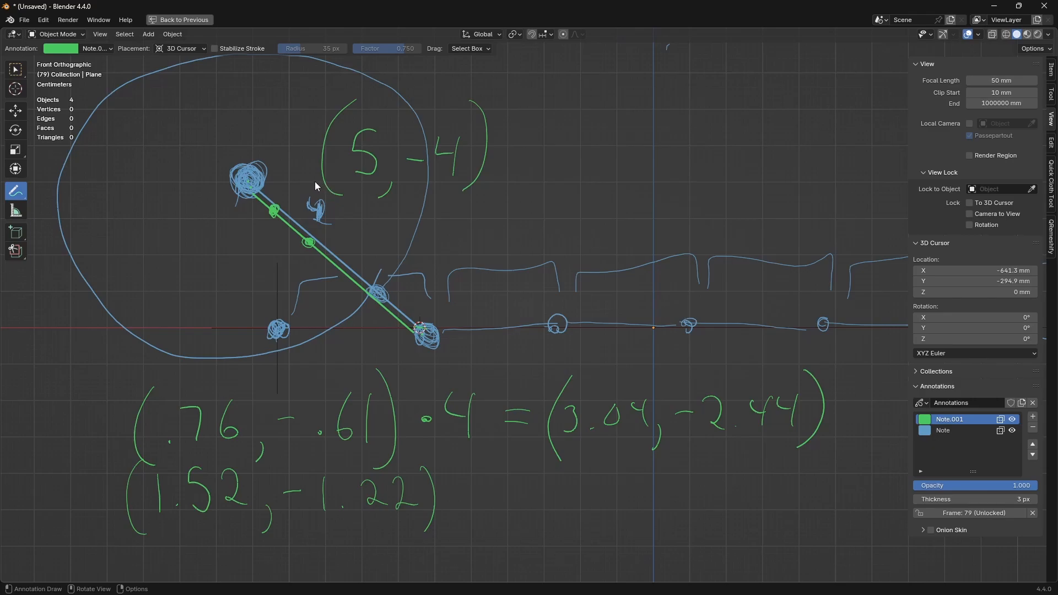
# Mark the circle crossing in green and draw a straight green line from it to the third rope point.
pyautogui.moveTo(366, 285); pyautogui.dragTo(371, 286)
pyautogui.moveTo(16, 191); pyautogui.dragTo(71, 211)
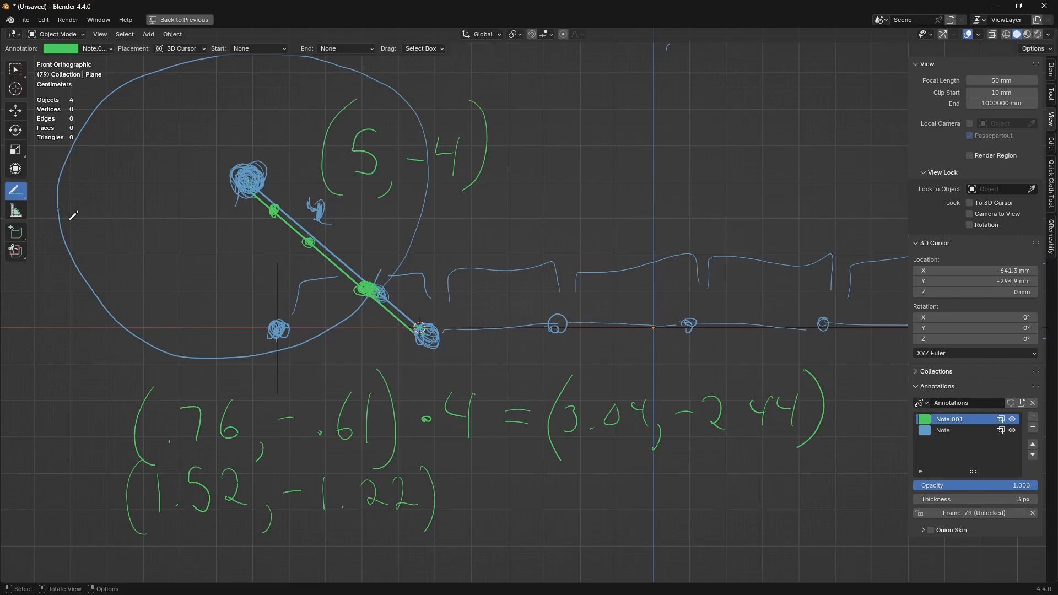
pyautogui.moveTo(369, 287); pyautogui.dragTo(560, 326)
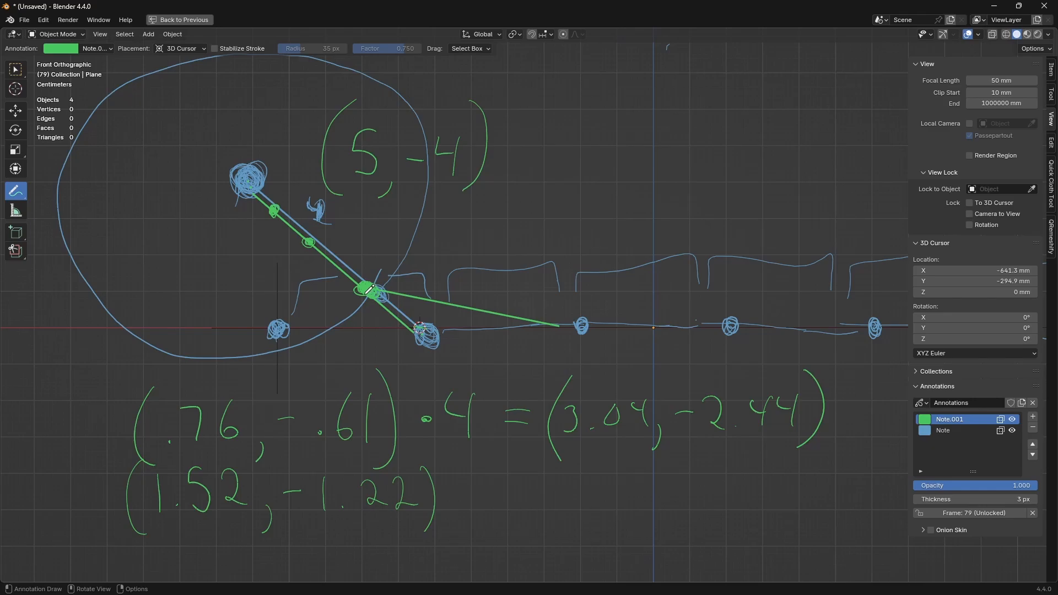
pyautogui.moveTo(370, 289); pyautogui.dragTo(368, 291)
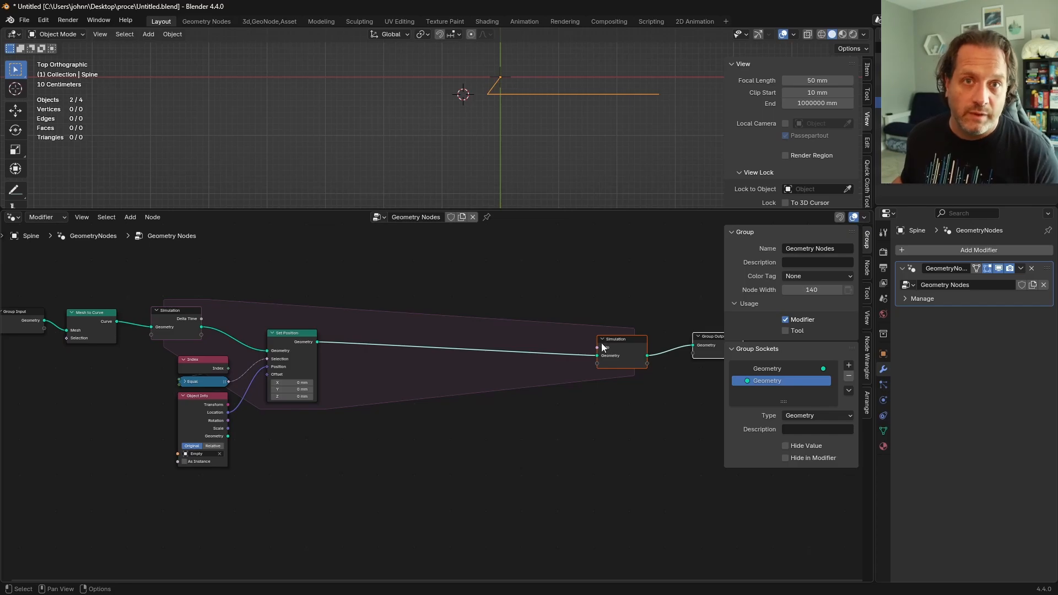
# Move the Simulation output and Group Output nodes farther from Set Position and insert a Repeat zone after Set Position.
pyautogui.moveTo(577, 282); pyautogui.dragTo(684, 406)
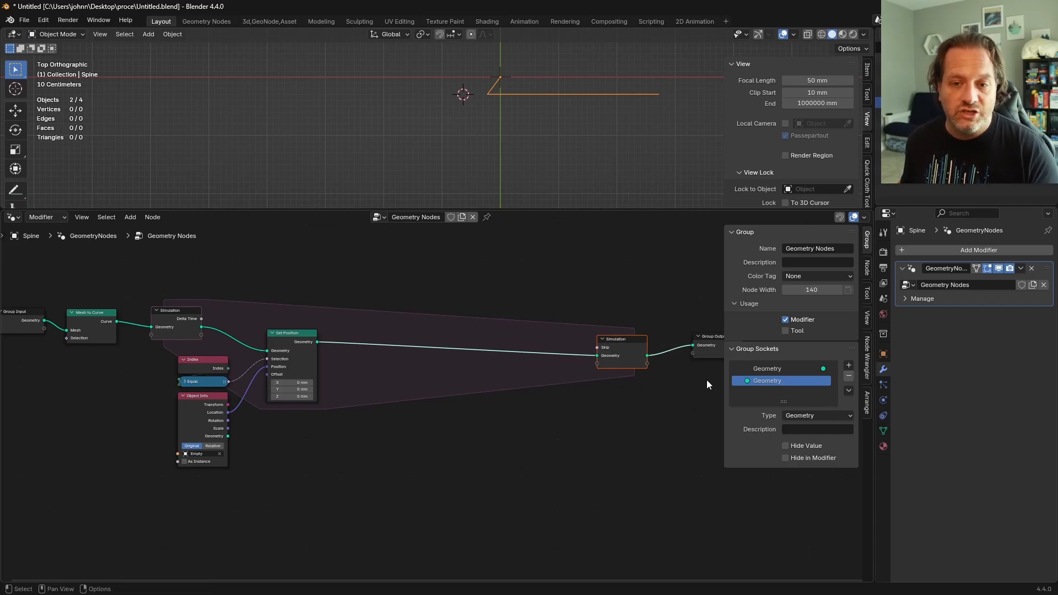
pyautogui.press('g')
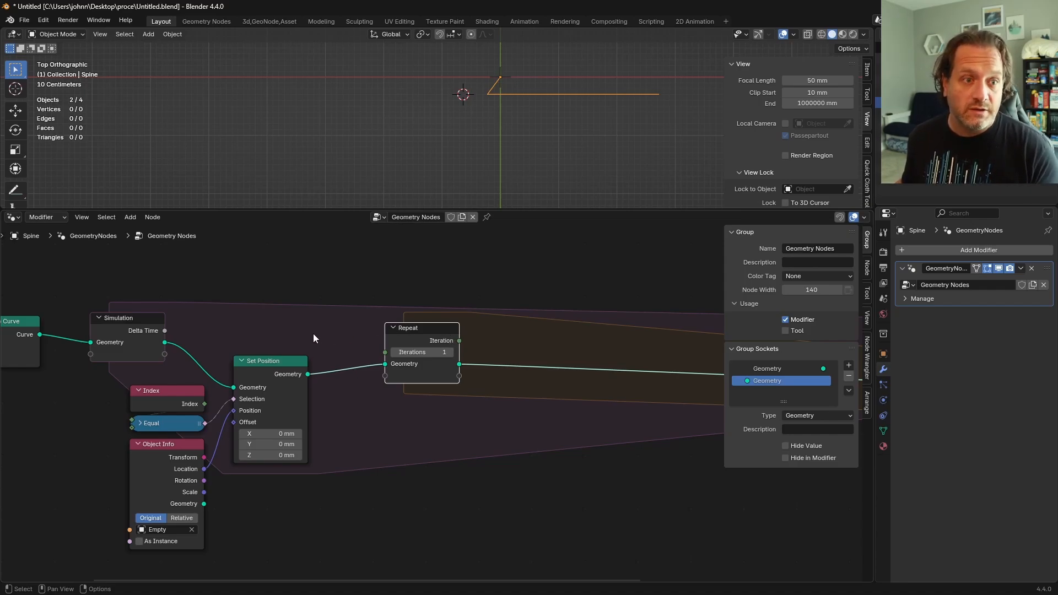
pyautogui.keyDown('shift'); pyautogui.moveTo(234, 312); pyautogui.dragTo(295, 328, button='middle'); pyautogui.keyUp('shift')
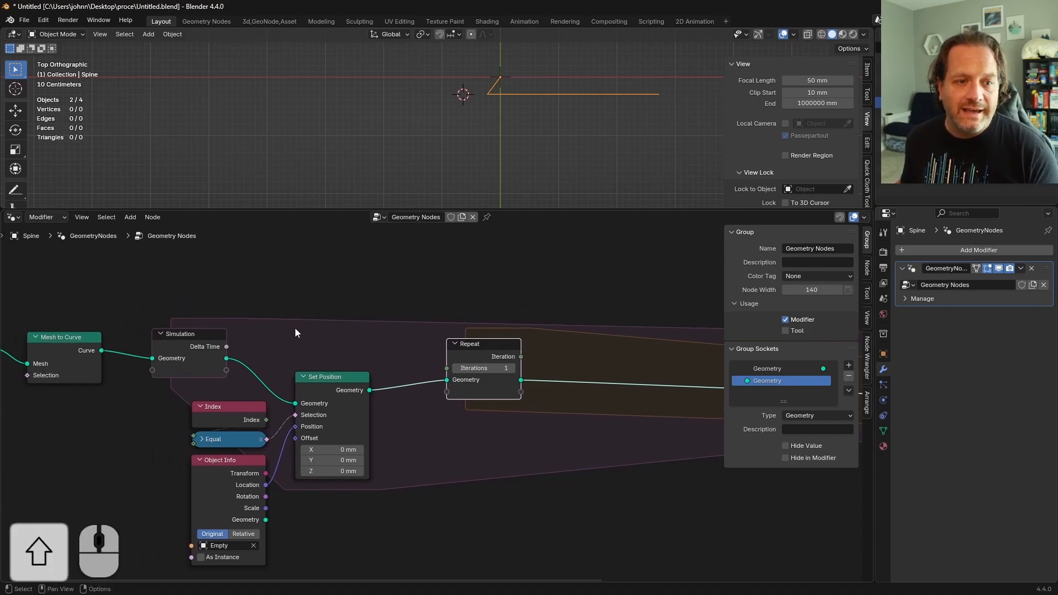
# Add a Domain Size node set to Curve after Mesh to Curve and connect its Point Count to the Repeat zone's Iterations.
pyautogui.moveTo(101, 351); pyautogui.dragTo(267, 247)
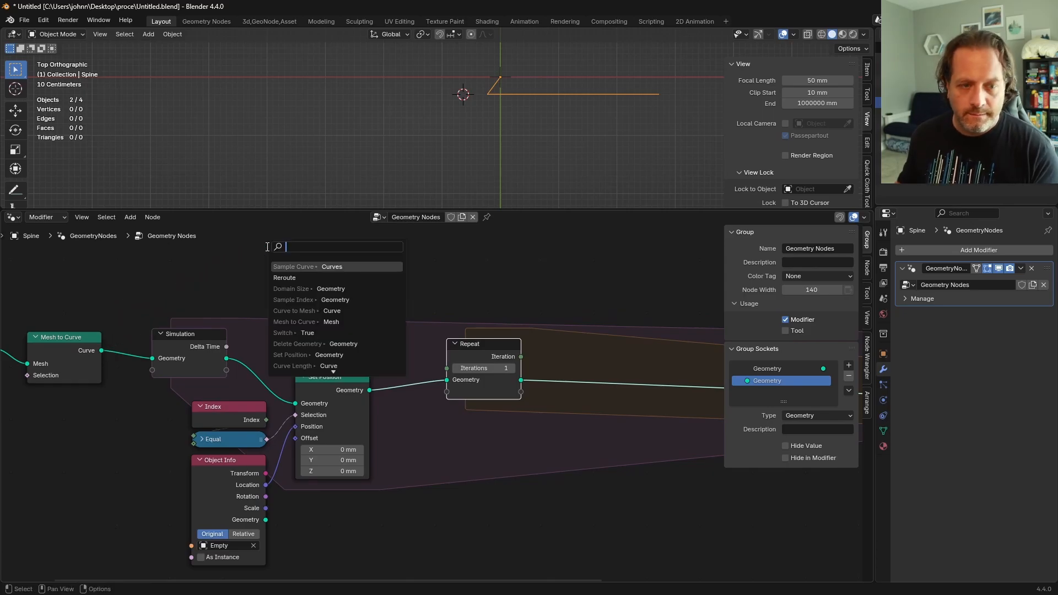
pyautogui.write('domain')
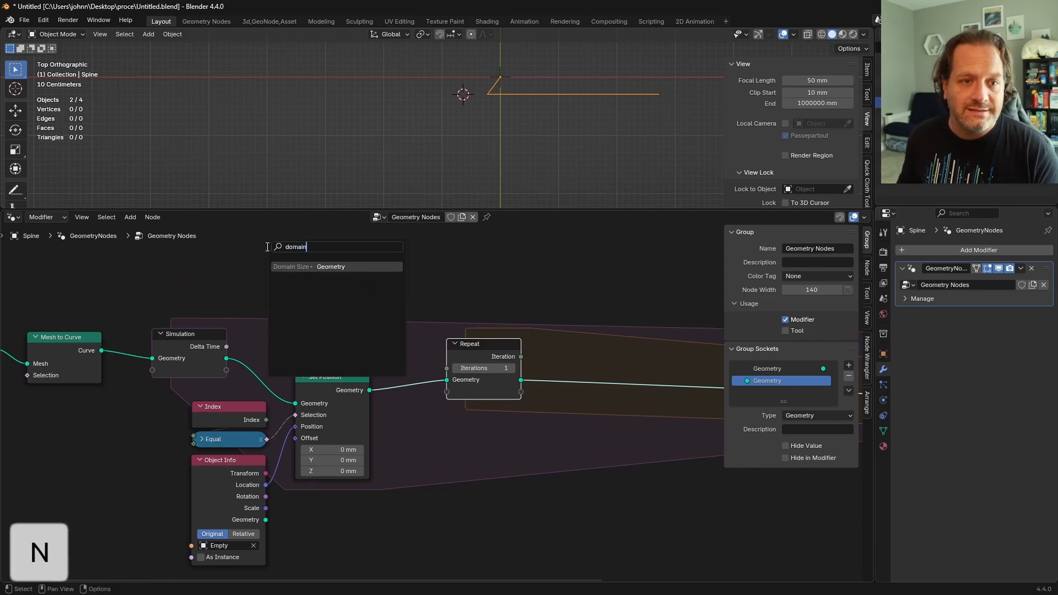
pyautogui.press('Return')
pyautogui.click(241, 297)
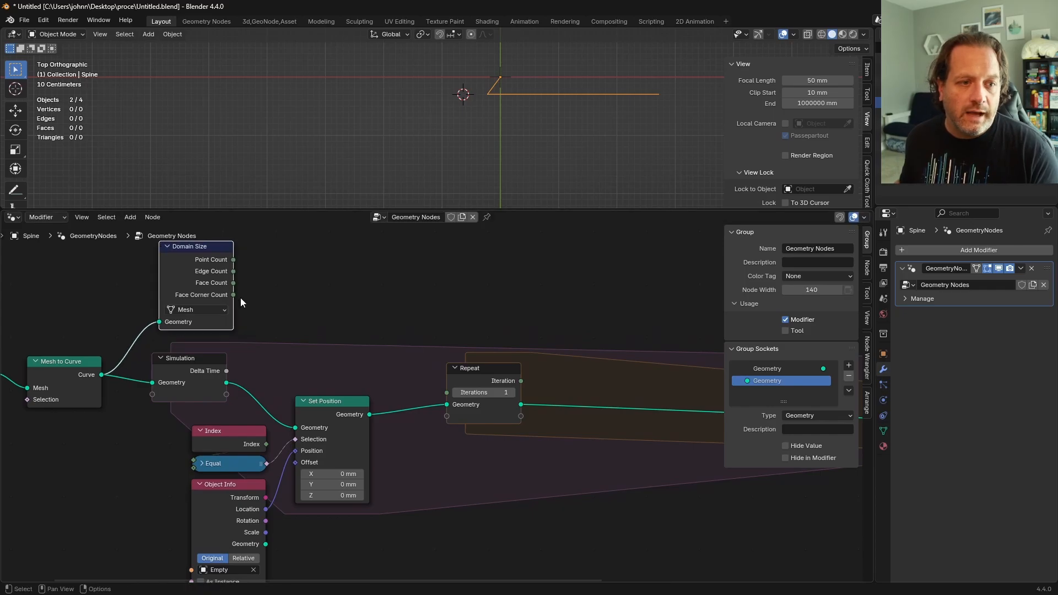
pyautogui.click(212, 311)
pyautogui.click(202, 359)
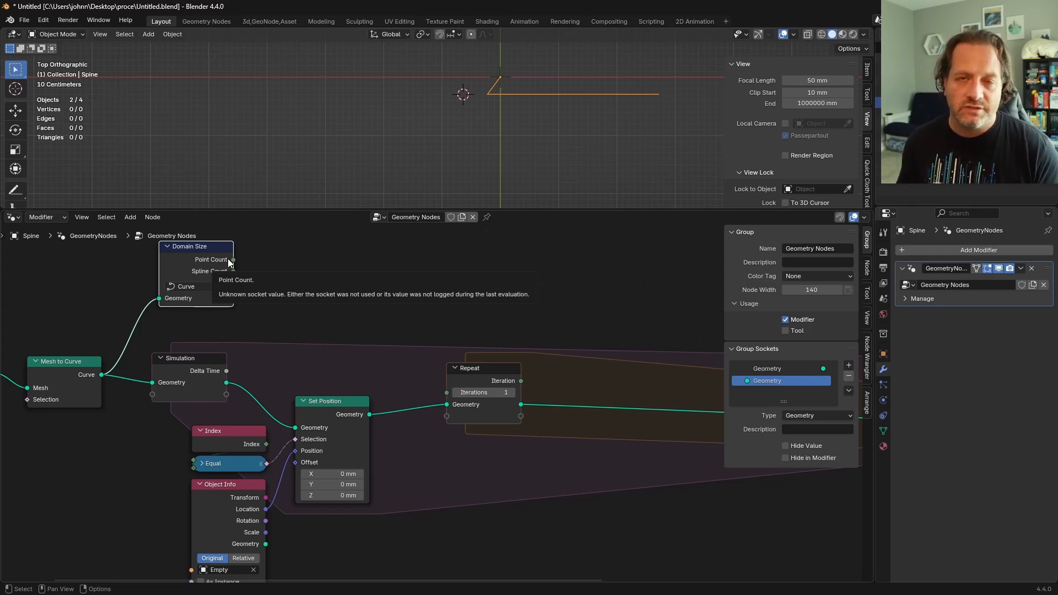
pyautogui.moveTo(228, 260); pyautogui.dragTo(446, 392)
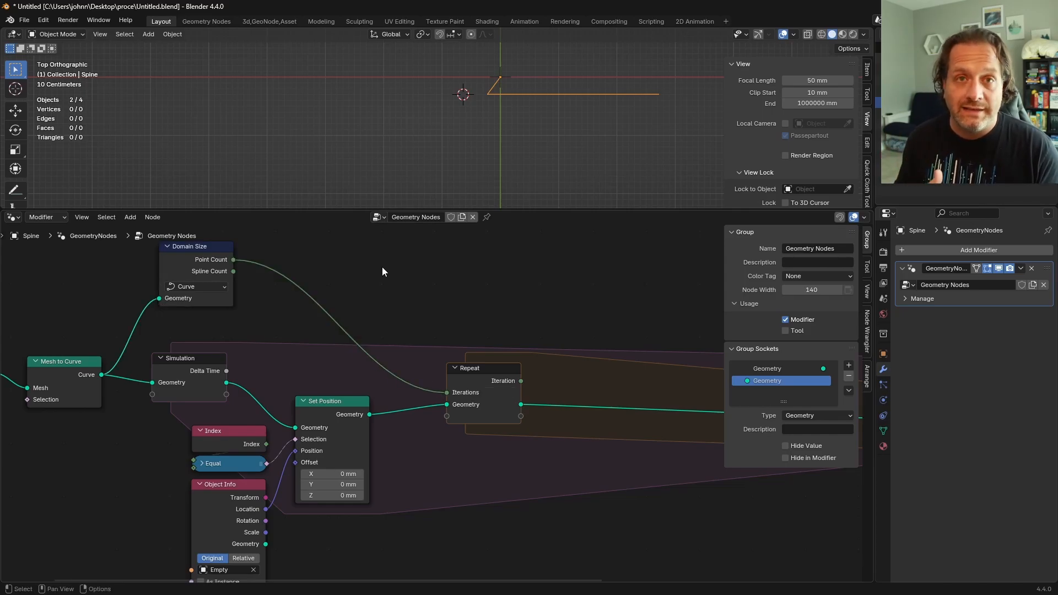
# Insert an Integer Math node set to Subtract with value 1 between Point Count and the Repeat zone's Iterations.
pyautogui.hotkey('shift', 'a')
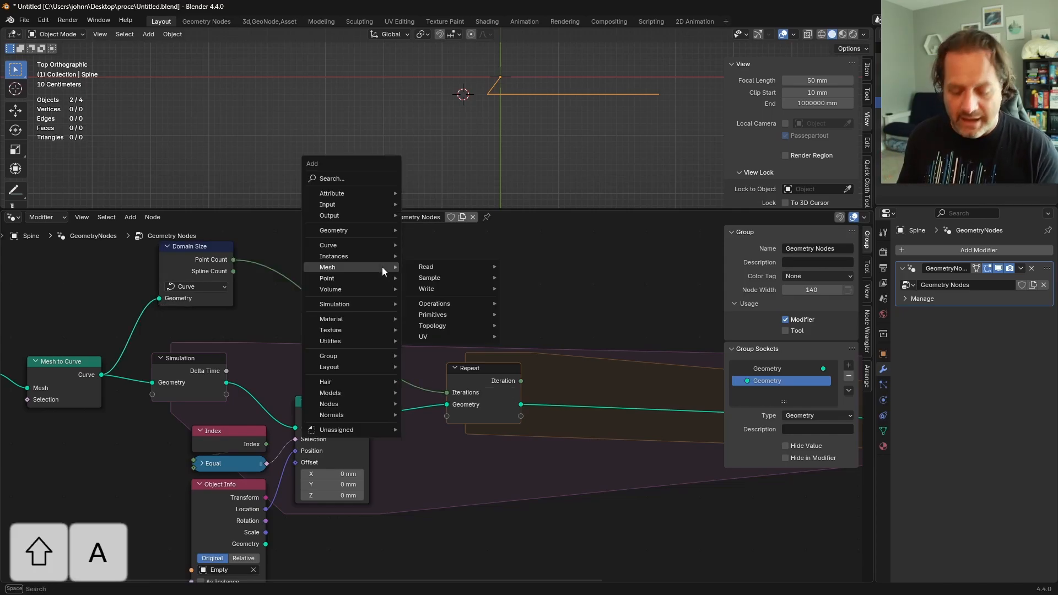
pyautogui.write('inte')
pyautogui.press('Down')
pyautogui.press('Return')
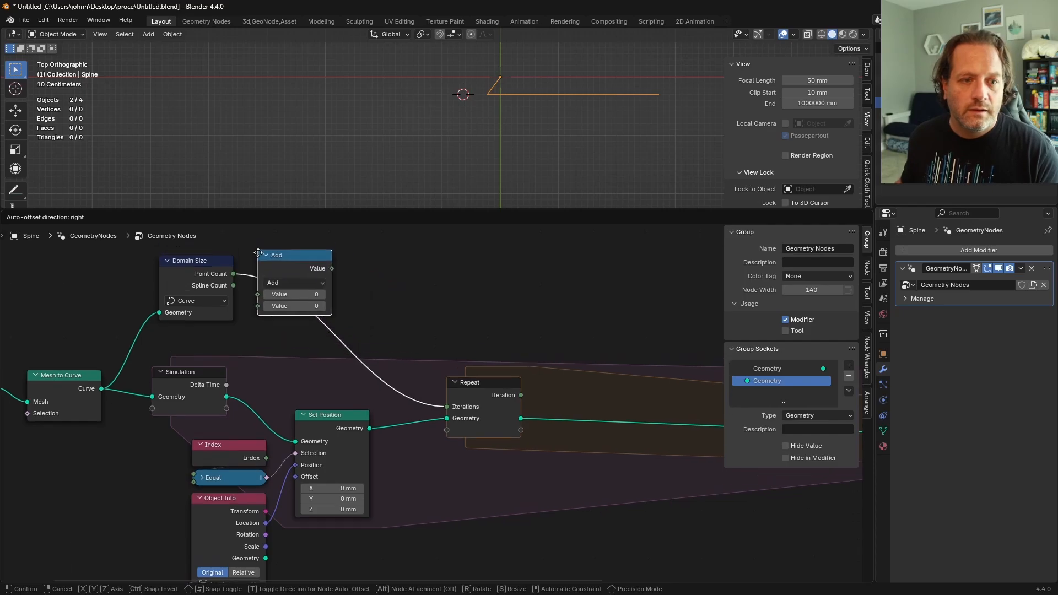
pyautogui.click(325, 287)
pyautogui.click(315, 289)
pyautogui.click(301, 329)
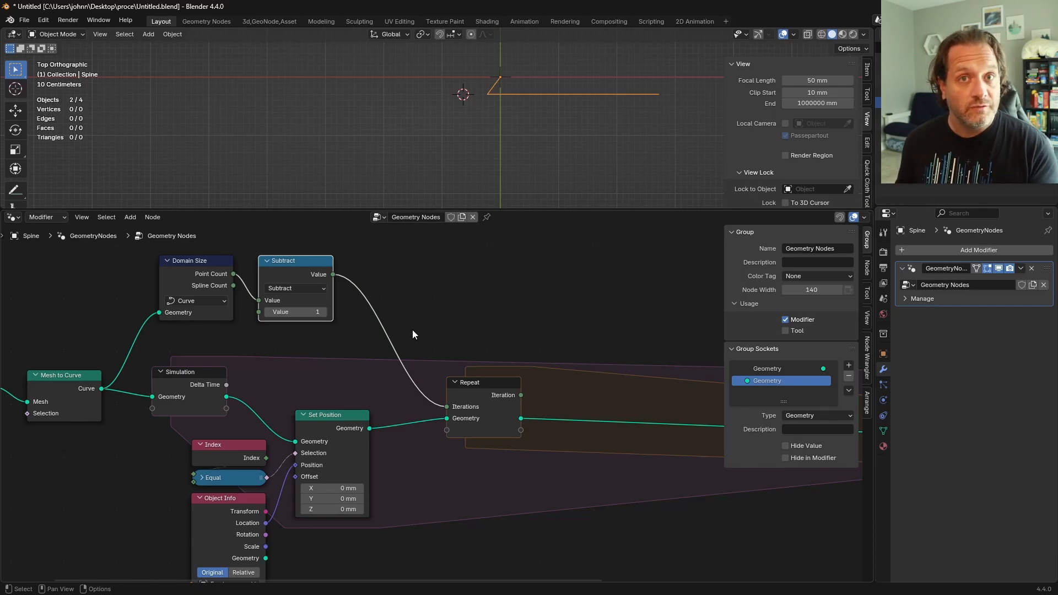
pyautogui.scroll(-3, 413, 330)
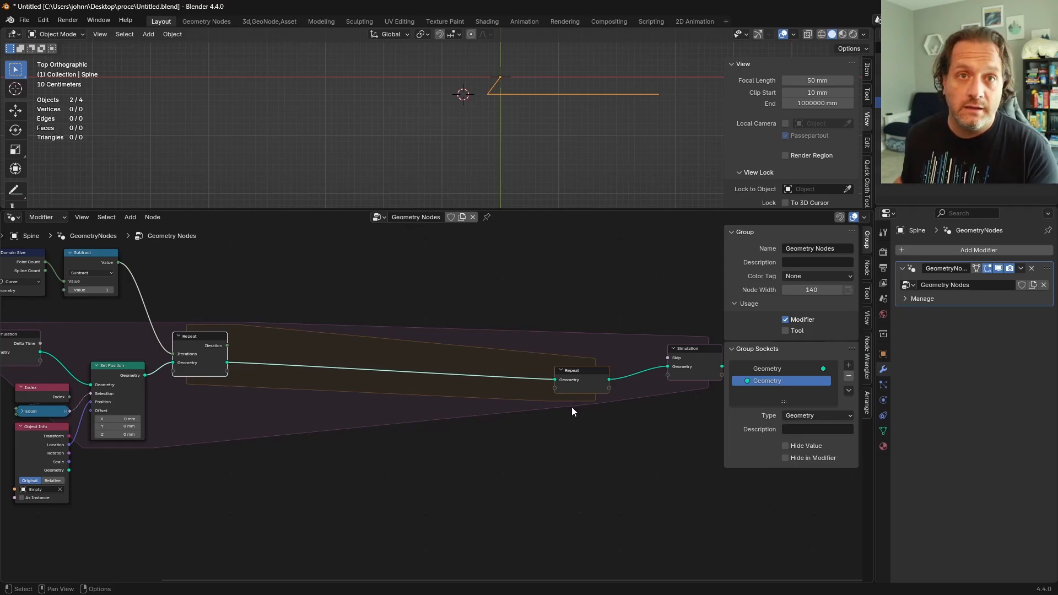
pyautogui.scroll(3, 409, 416)
pyautogui.moveTo(371, 421); pyautogui.dragTo(418, 394, button='middle')
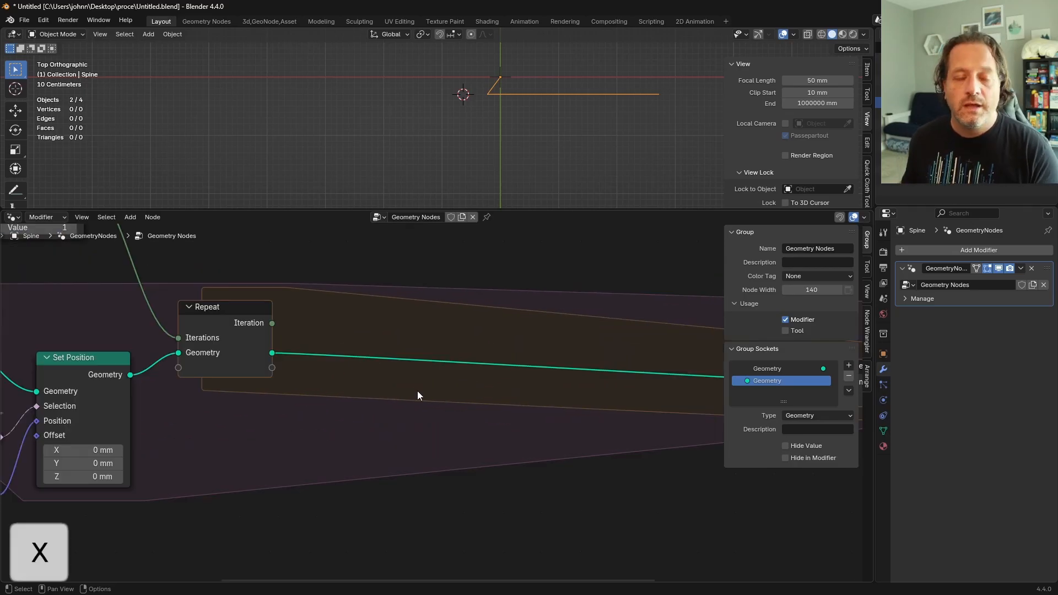
# Add a Sample Index node labelled Anchor Point inside the Repeat zone, with the zone's Iteration connected to its Index.
pyautogui.hotkey('shift', 'a')
pyautogui.write('sample')
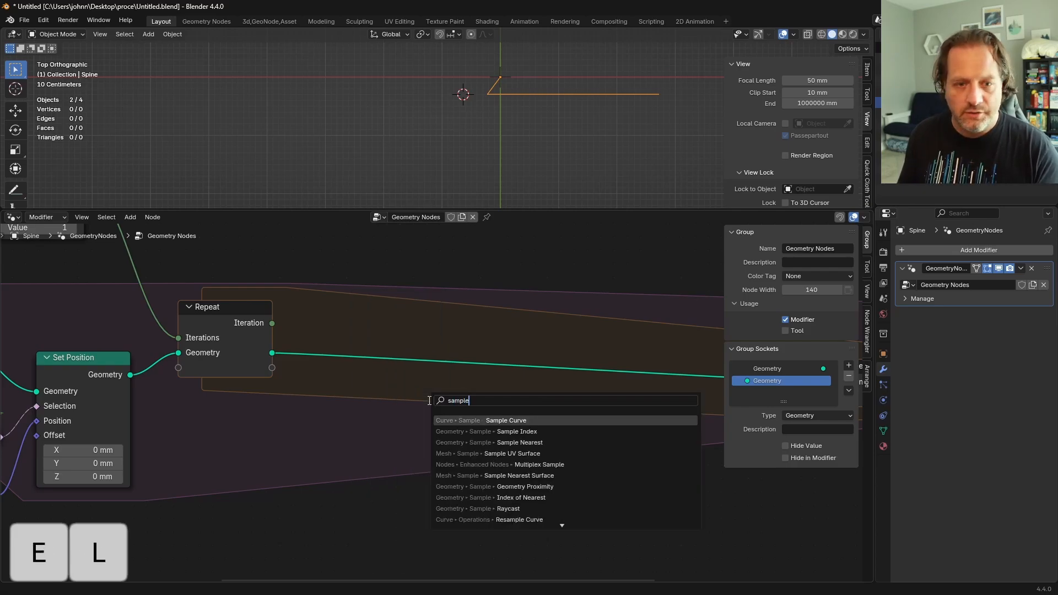
pyautogui.press('Down')
pyautogui.press('Return')
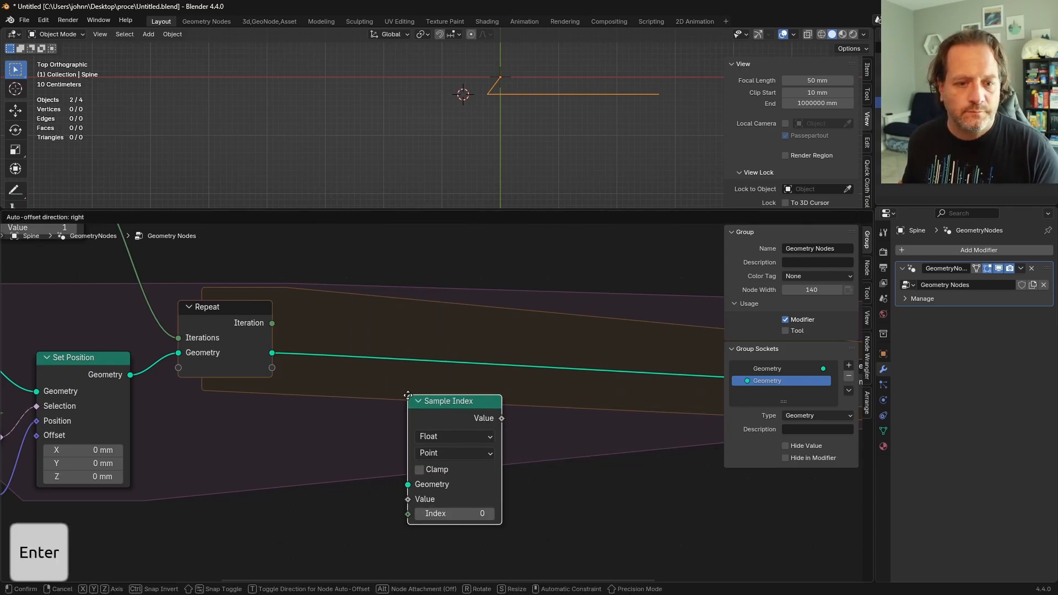
pyautogui.click(366, 387)
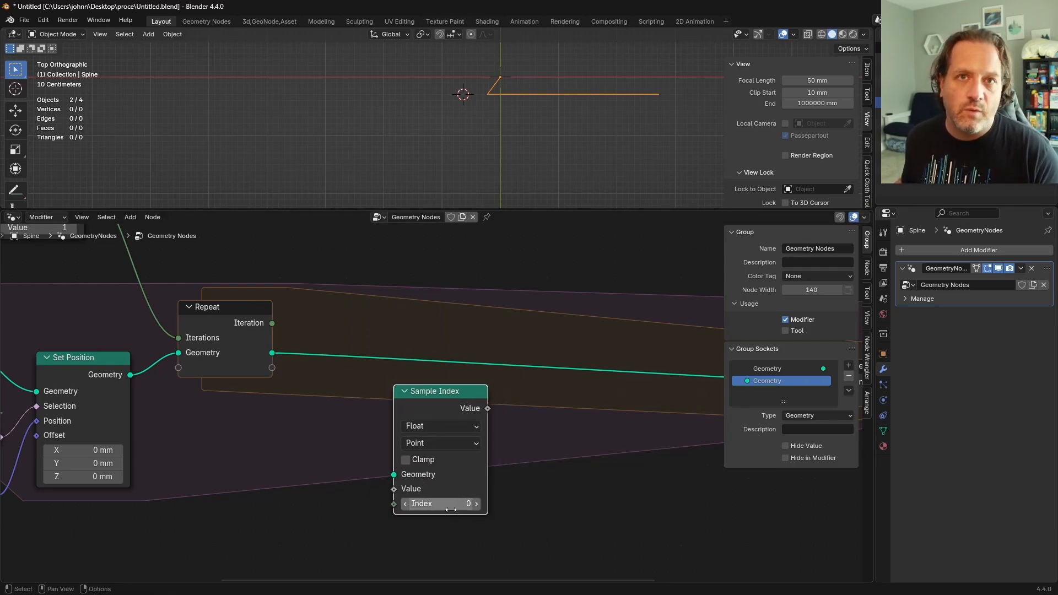
pyautogui.moveTo(272, 323); pyautogui.dragTo(394, 503)
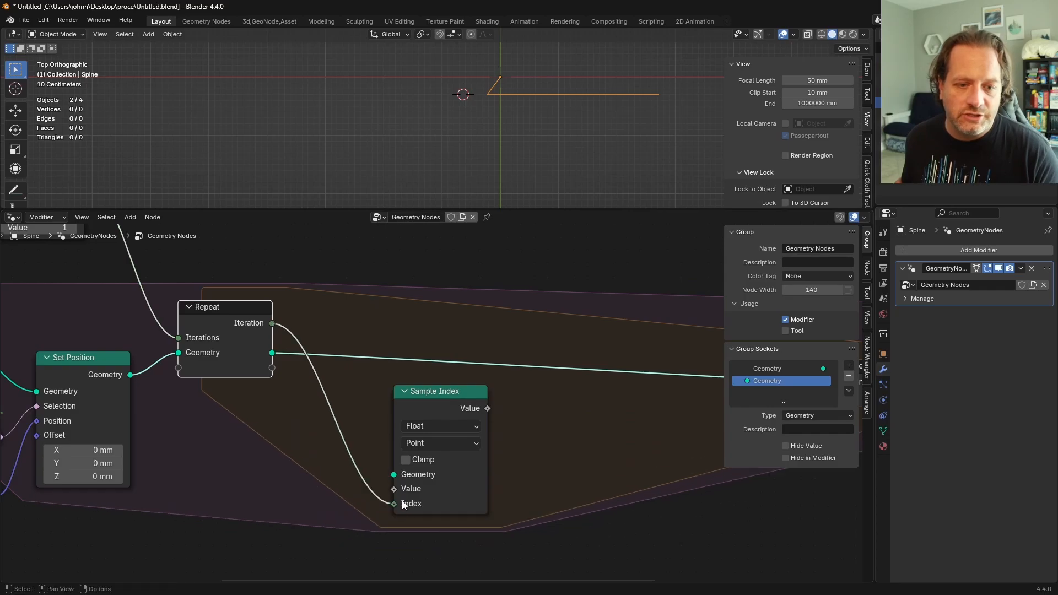
pyautogui.press('F2')
pyautogui.write('Anchor Point')
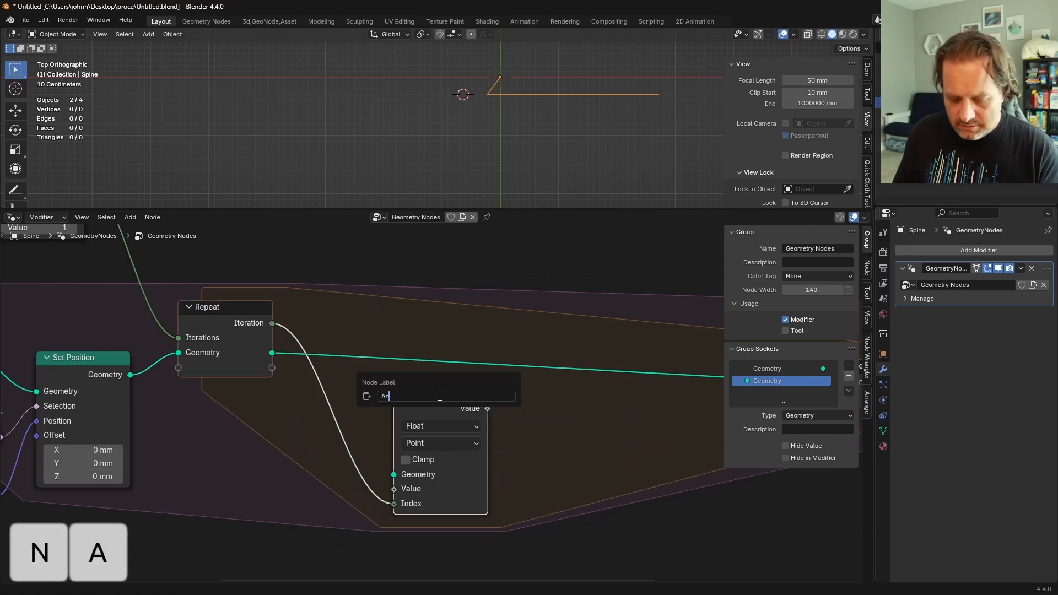
pyautogui.press('Return')
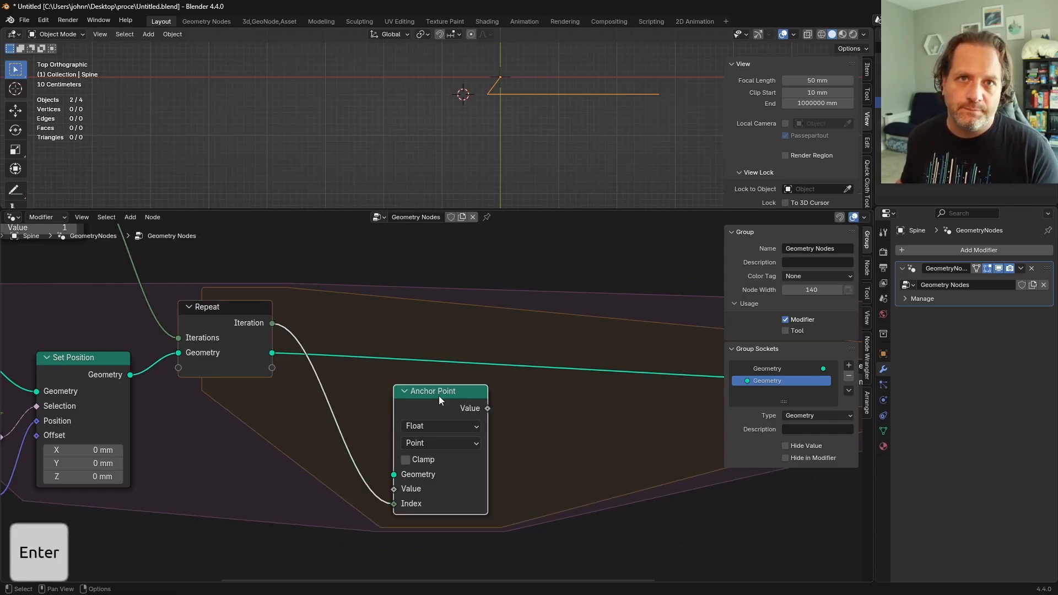
# Set Anchor Point to sample Vector data from the Repeat zone's Geometry, with a new Position node connected to its Value.
pyautogui.moveTo(272, 353); pyautogui.dragTo(394, 475)
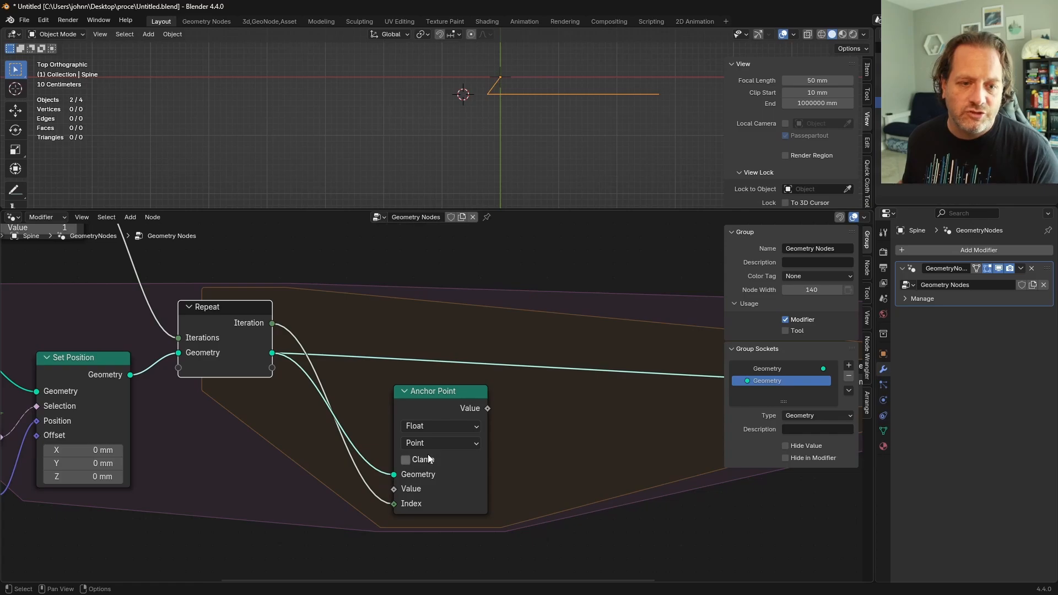
pyautogui.click(442, 427)
pyautogui.click(441, 486)
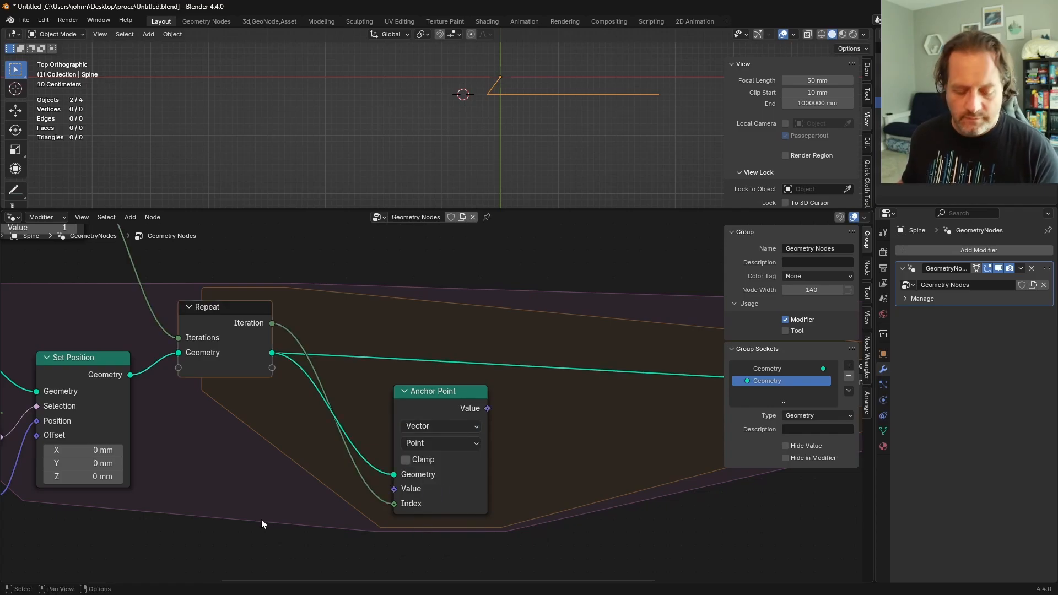
pyautogui.hotkey('shift', 'a')
pyautogui.write('pos')
pyautogui.press('Return')
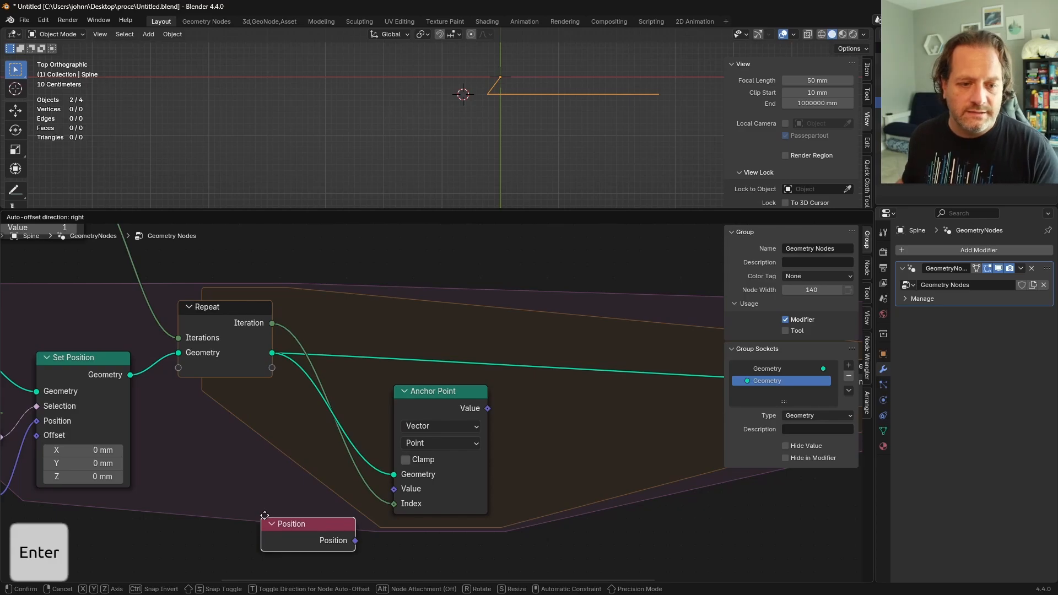
pyautogui.click(311, 532)
pyautogui.moveTo(346, 523); pyautogui.dragTo(394, 490)
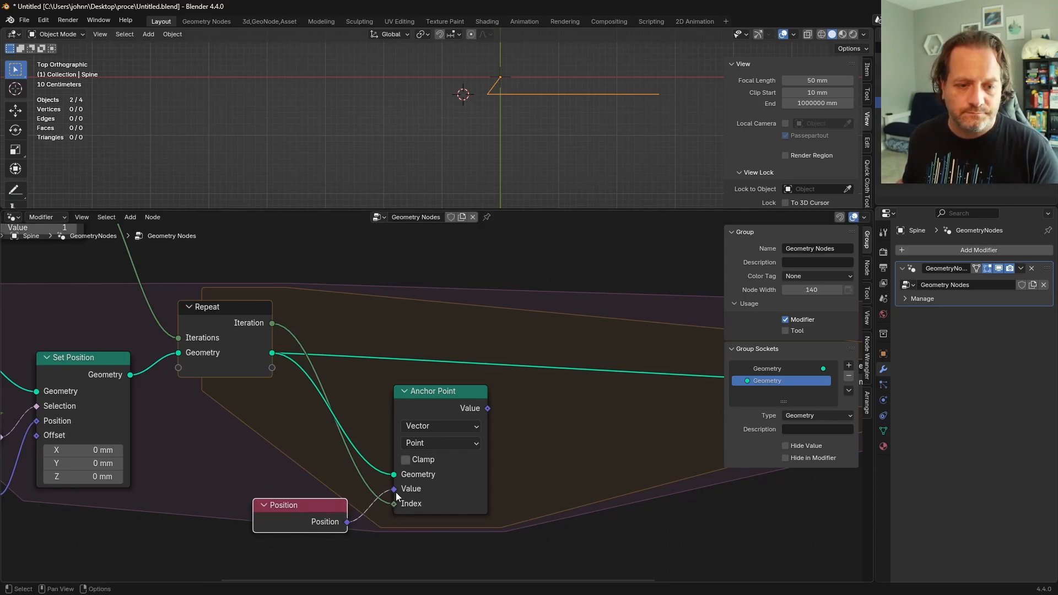
# Move the Anchor Point and Position nodes lower, away from the Repeat zone's main geometry link.
pyautogui.moveTo(488, 408); pyautogui.dragTo(541, 451)
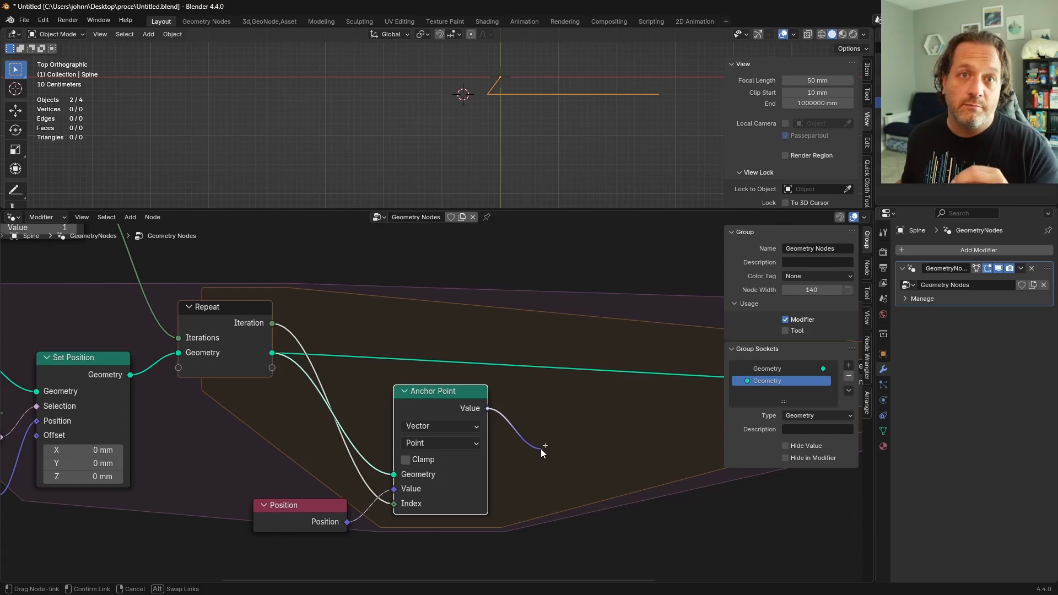
pyautogui.press('Escape')
pyautogui.scroll(-2, 540, 451)
pyautogui.press('g')
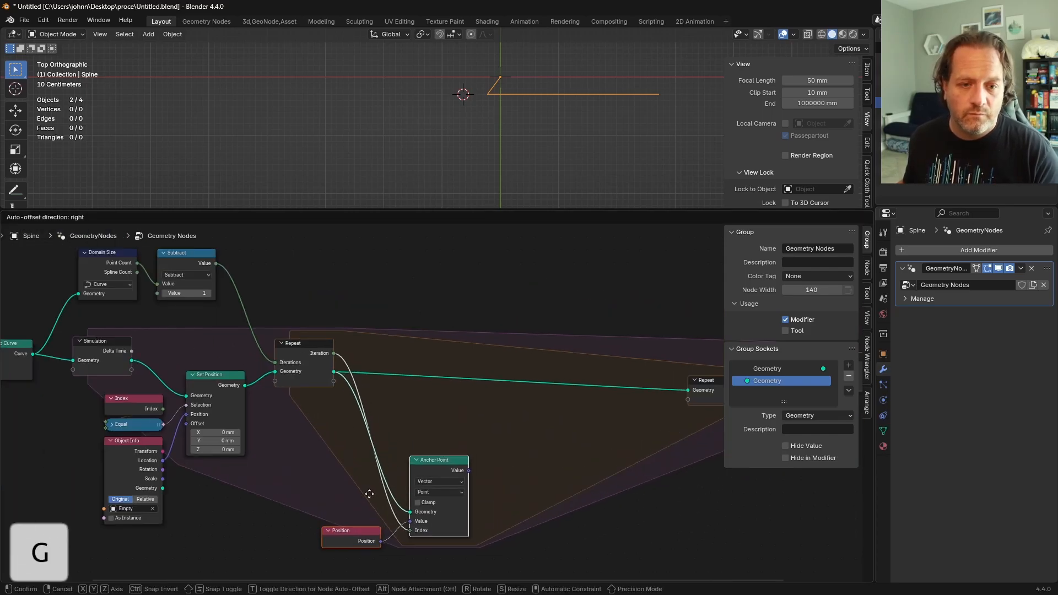
pyautogui.click(421, 491)
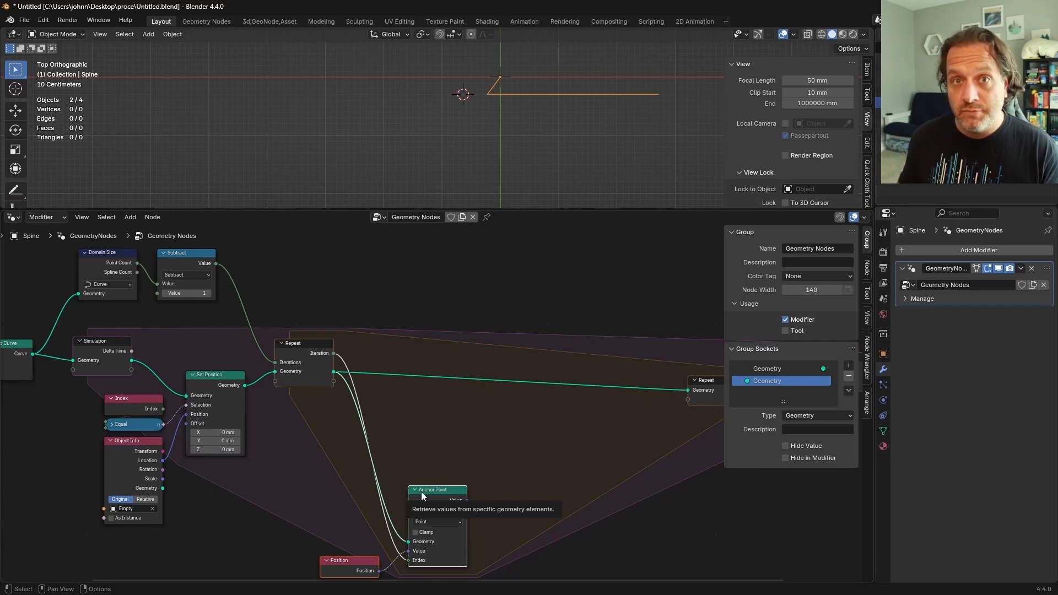
# Duplicate the Anchor Point node above the original and connect Position, the Repeat zone's Geometry and its Iteration to the copy.
pyautogui.hotkey('shift', 'd')
pyautogui.click(416, 405)
pyautogui.click(344, 481)
pyautogui.press('x')
pyautogui.moveTo(347, 573); pyautogui.dragTo(404, 465)
pyautogui.scroll(2, 375, 485)
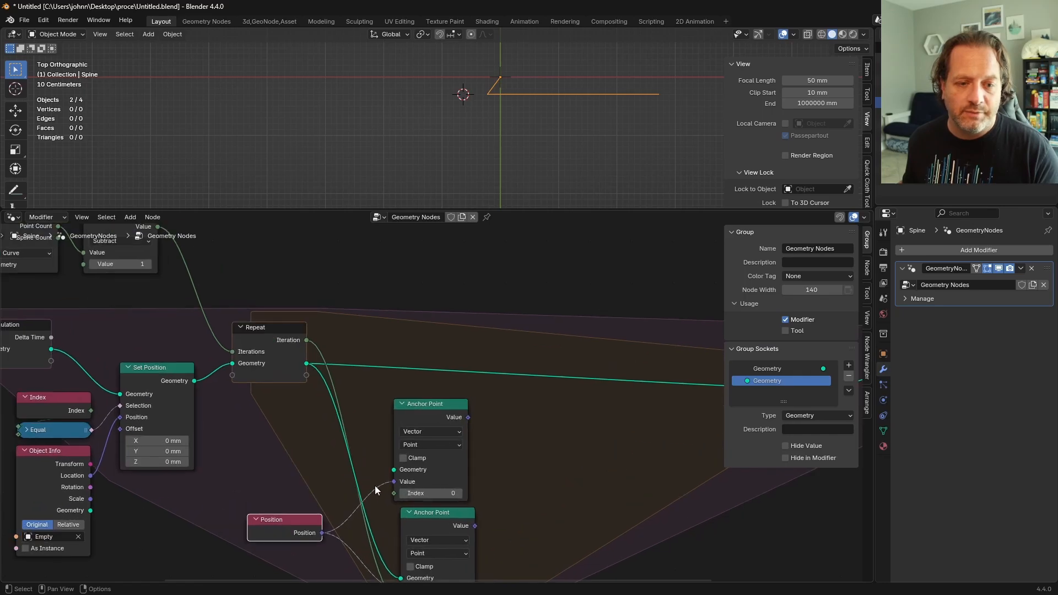
pyautogui.keyDown('shift'); pyautogui.scroll(-3, 375, 485); pyautogui.keyUp('shift')
pyautogui.moveTo(334, 275); pyautogui.dragTo(423, 381)
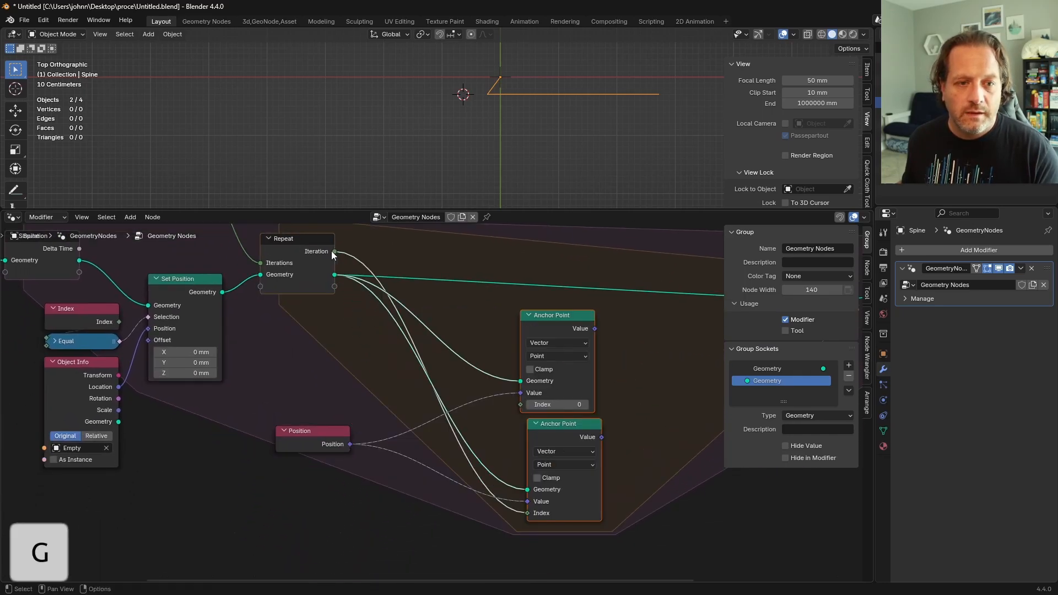
pyautogui.moveTo(334, 252); pyautogui.dragTo(511, 407)
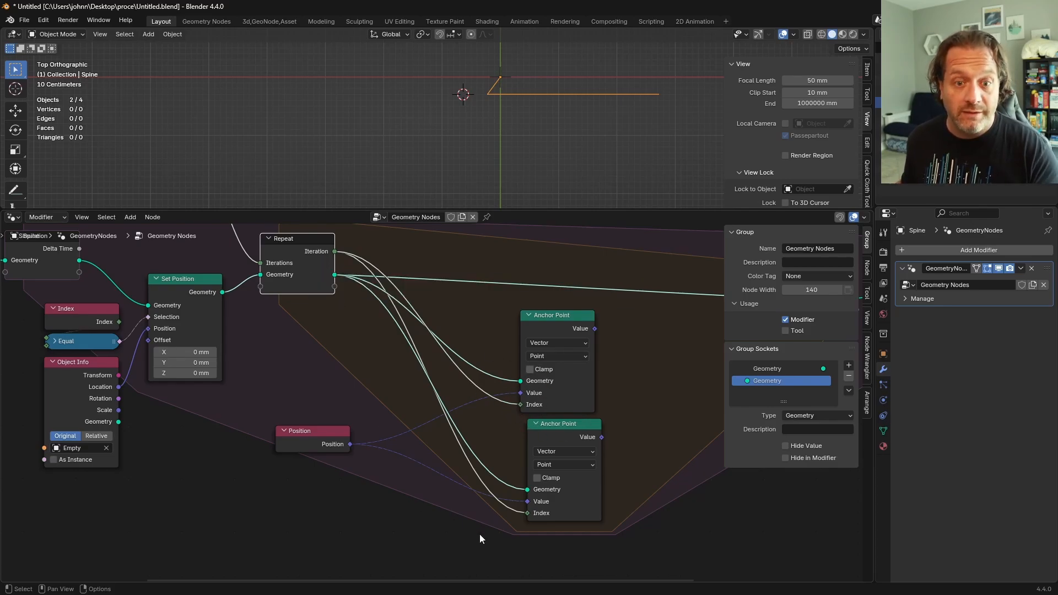
# Insert an Integer Math node set to Add with value 1 between the Repeat zone's Iteration and the upper Anchor Point's Index.
pyautogui.hotkey('shift', 'a')
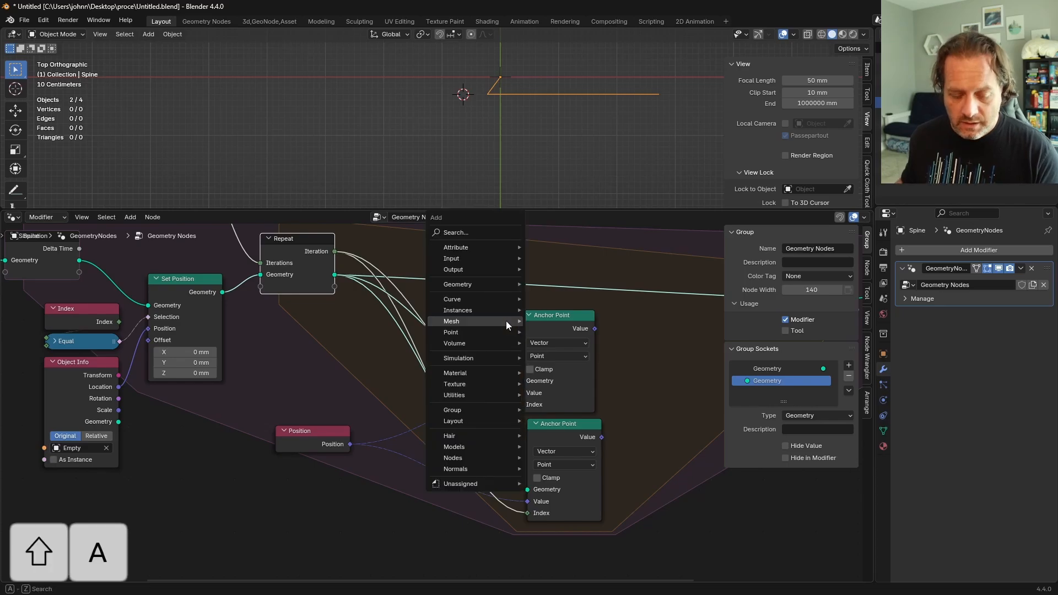
pyautogui.write('int')
pyautogui.press('Return')
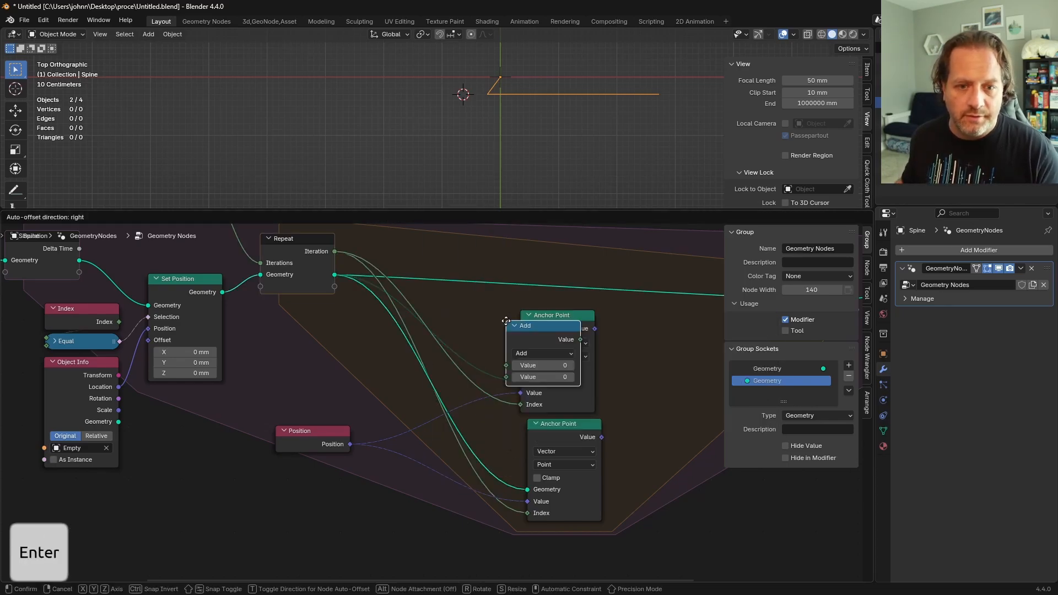
pyautogui.click(463, 397)
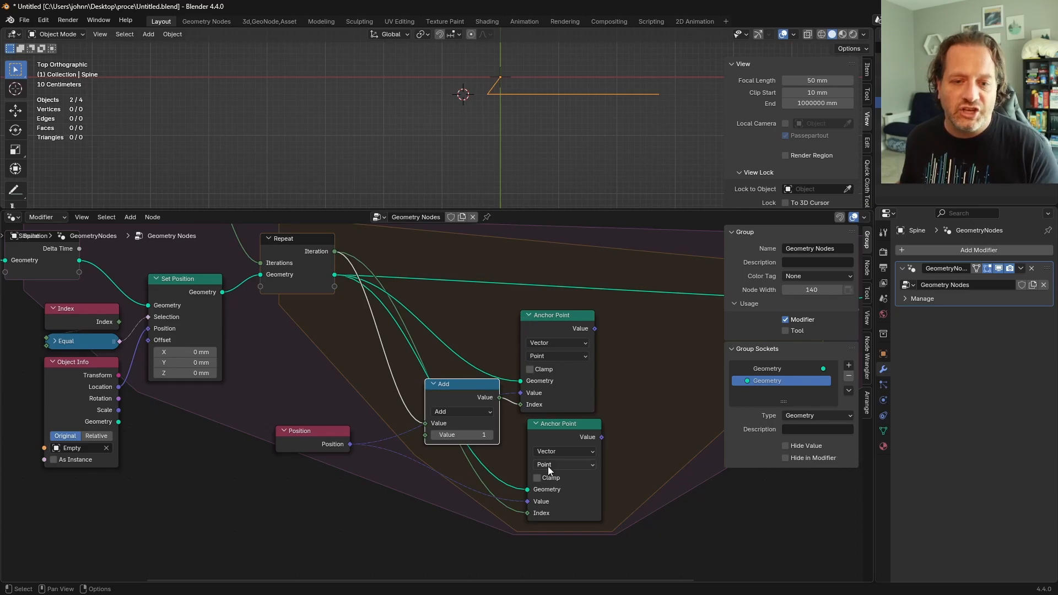
# Collapse the Add node and route the Repeat zone's Geometry and Iteration links through reroute points placed before the sampling nodes.
pyautogui.keyDown('shift'); pyautogui.moveTo(548, 466); pyautogui.dragTo(500, 401, button='middle'); pyautogui.keyUp('shift')
pyautogui.moveTo(501, 402); pyautogui.dragTo(477, 535)
pyautogui.moveTo(402, 336); pyautogui.dragTo(475, 462)
pyautogui.press('h')
pyautogui.keyDown('shift'); pyautogui.moveTo(372, 347); pyautogui.dragTo(344, 331, button='right'); pyautogui.keyUp('shift')
pyautogui.press('g')
pyautogui.click(368, 487)
pyautogui.moveTo(356, 323); pyautogui.dragTo(339, 493)
pyautogui.scroll(-3, 298, 397)
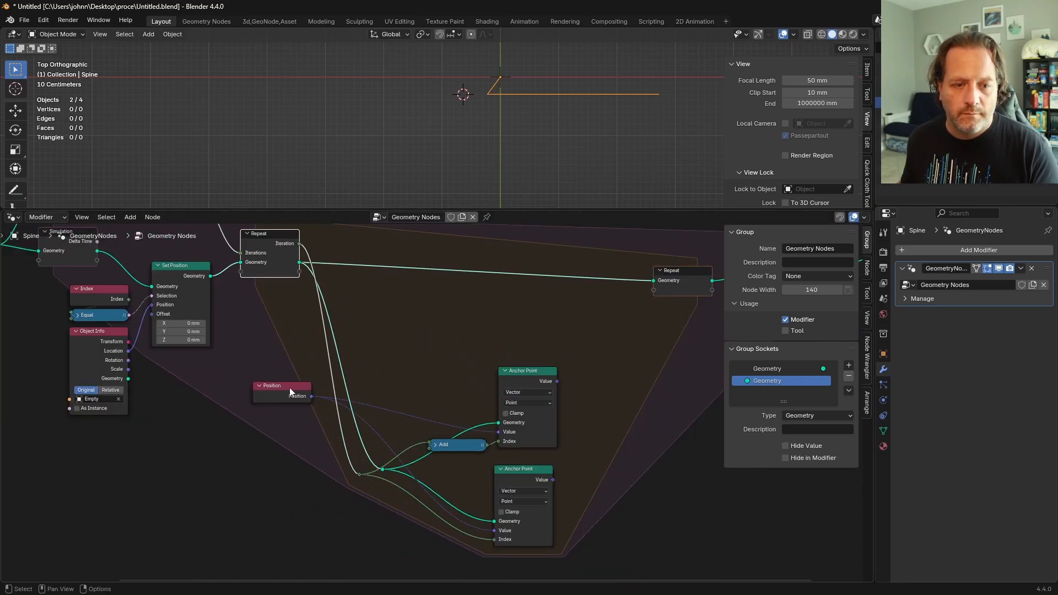
# Collapse the Position node, place it below the Add node, and reposition the Repeat and Simulation output nodes.
pyautogui.press('h')
pyautogui.moveTo(289, 388); pyautogui.dragTo(516, 457)
pyautogui.moveTo(516, 456); pyautogui.dragTo(469, 411)
pyautogui.moveTo(285, 375); pyautogui.dragTo(372, 432)
pyautogui.press('g')
pyautogui.keyDown('shift'); pyautogui.moveTo(557, 446); pyautogui.dragTo(312, 488, button='middle'); pyautogui.keyUp('shift')
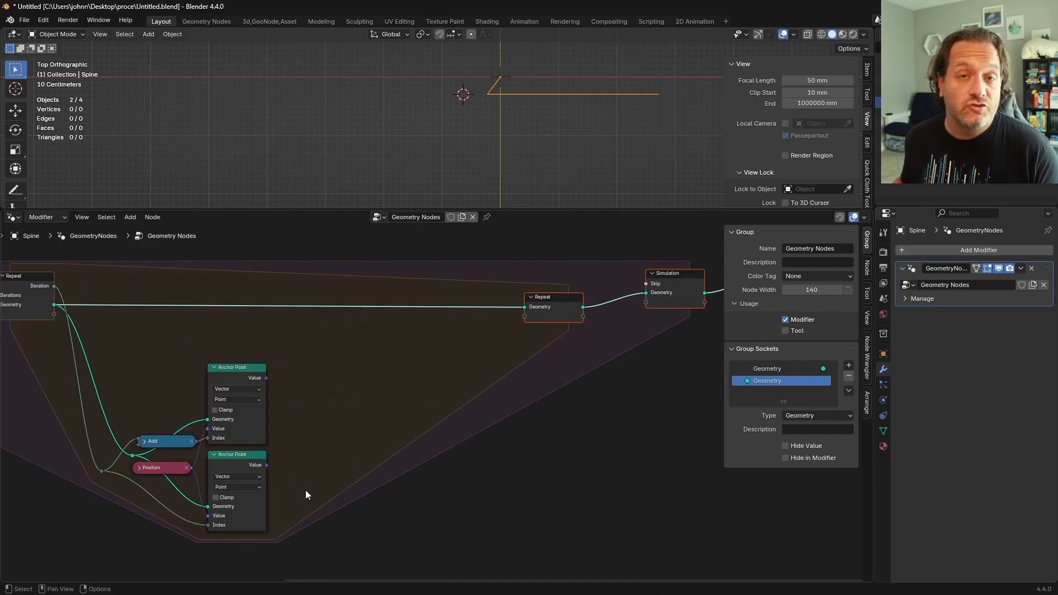
pyautogui.keyDown('shift'); pyautogui.moveTo(292, 497); pyautogui.dragTo(395, 421, button='middle'); pyautogui.keyUp('shift')
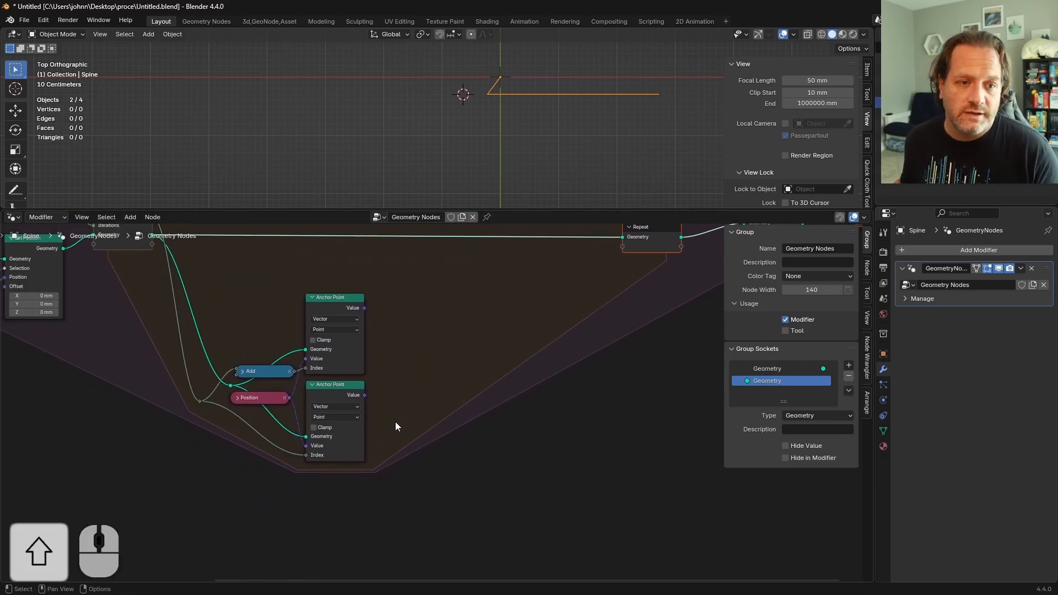
pyautogui.scroll(2, 400, 395)
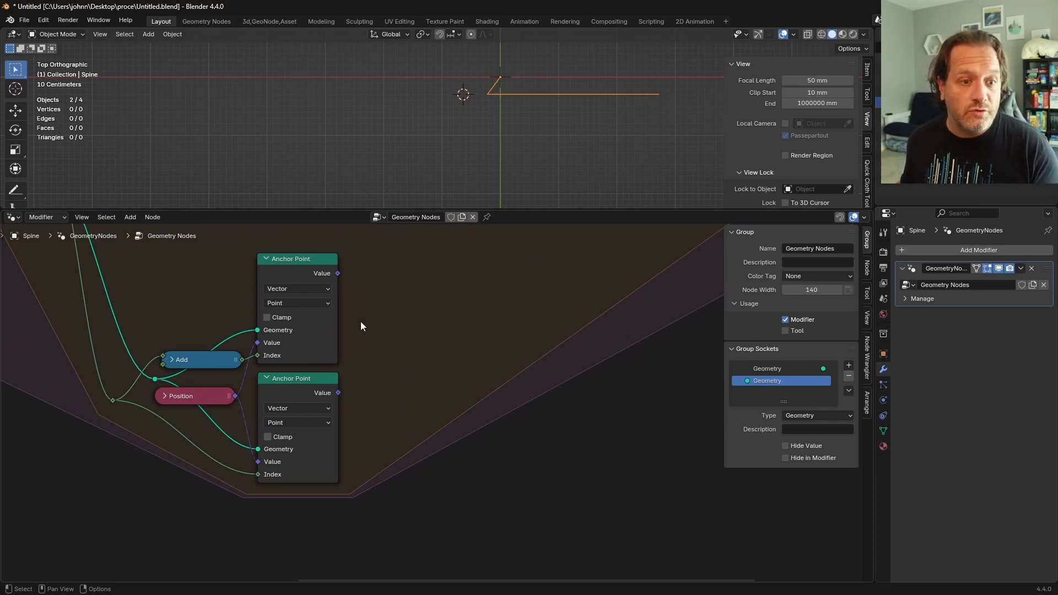
# Relabel the upper Anchor Point node as Move Point.
pyautogui.click(309, 271)
pyautogui.press('F2')
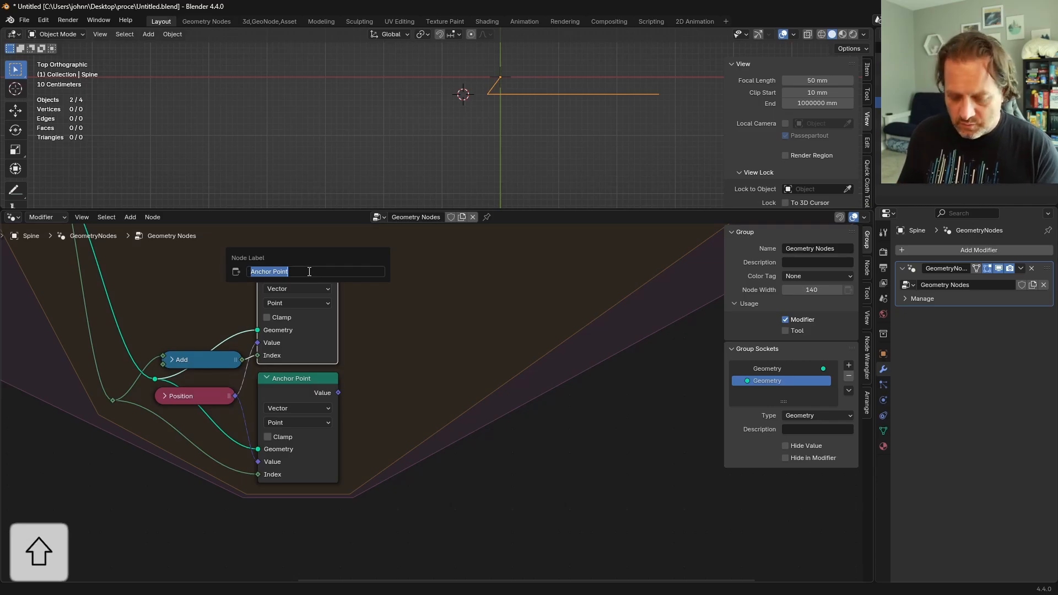
pyautogui.write('Move Point')
pyautogui.press('Return')
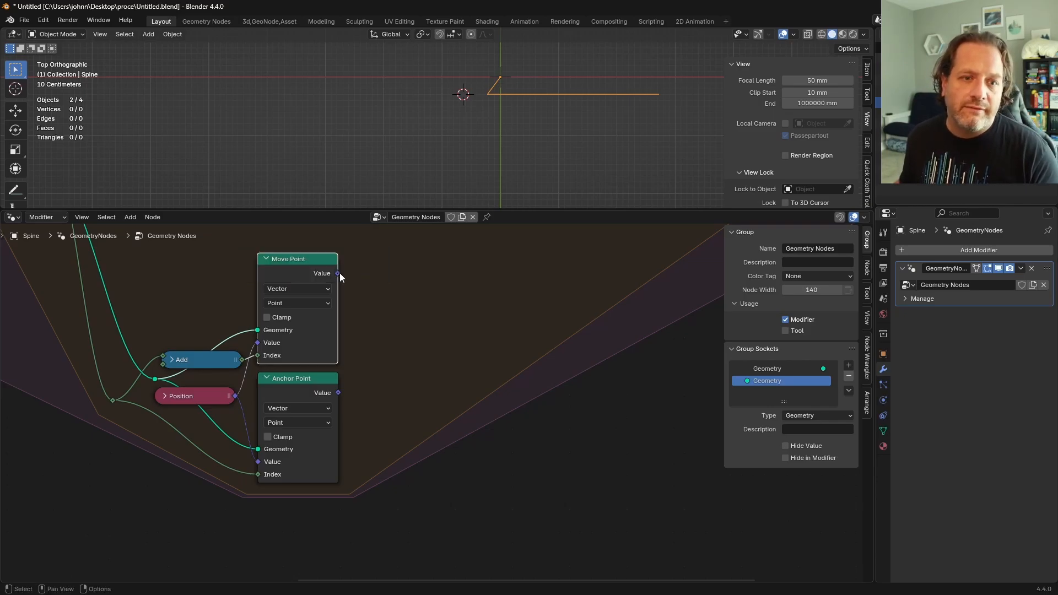
# Add a Vector Math Subtract node that subtracts the Anchor Point value from the Move Point value.
pyautogui.moveTo(338, 274); pyautogui.dragTo(449, 331)
pyautogui.write('sub')
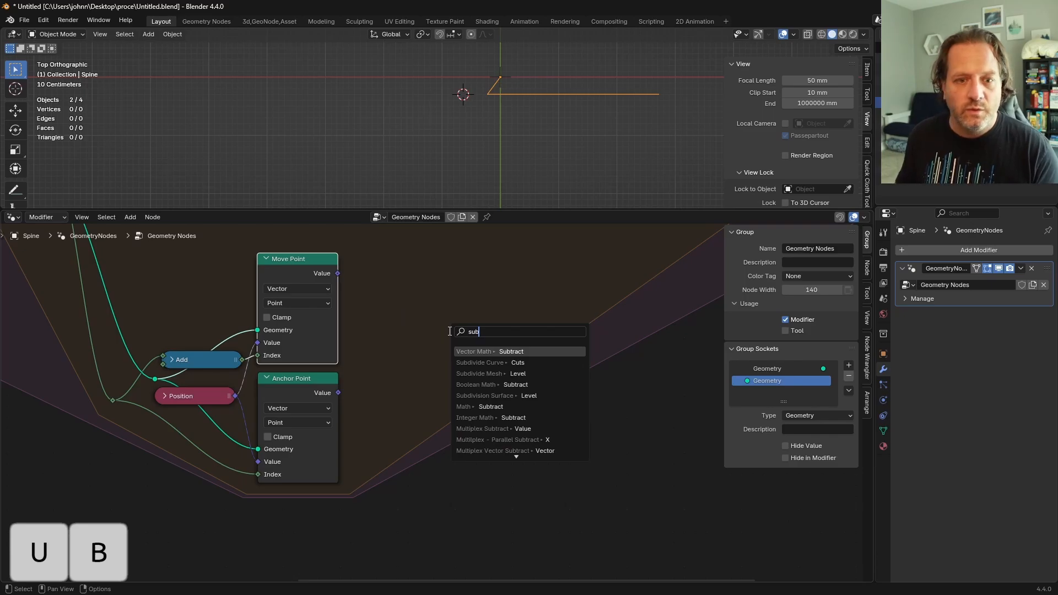
pyautogui.press('Return')
pyautogui.click(379, 331)
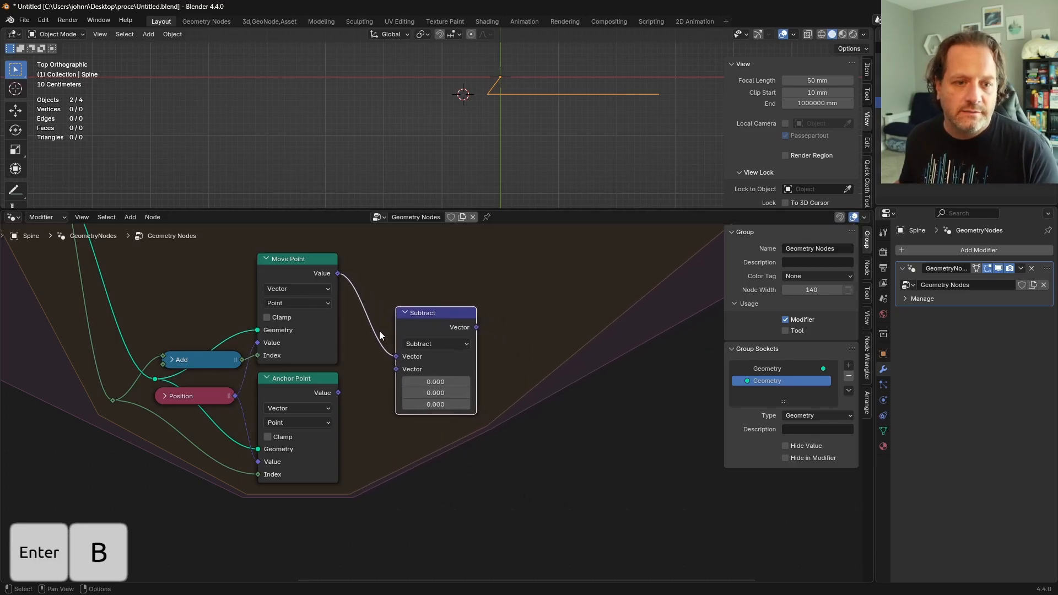
pyautogui.moveTo(339, 393); pyautogui.dragTo(396, 369)
pyautogui.moveTo(432, 312); pyautogui.dragTo(414, 312)
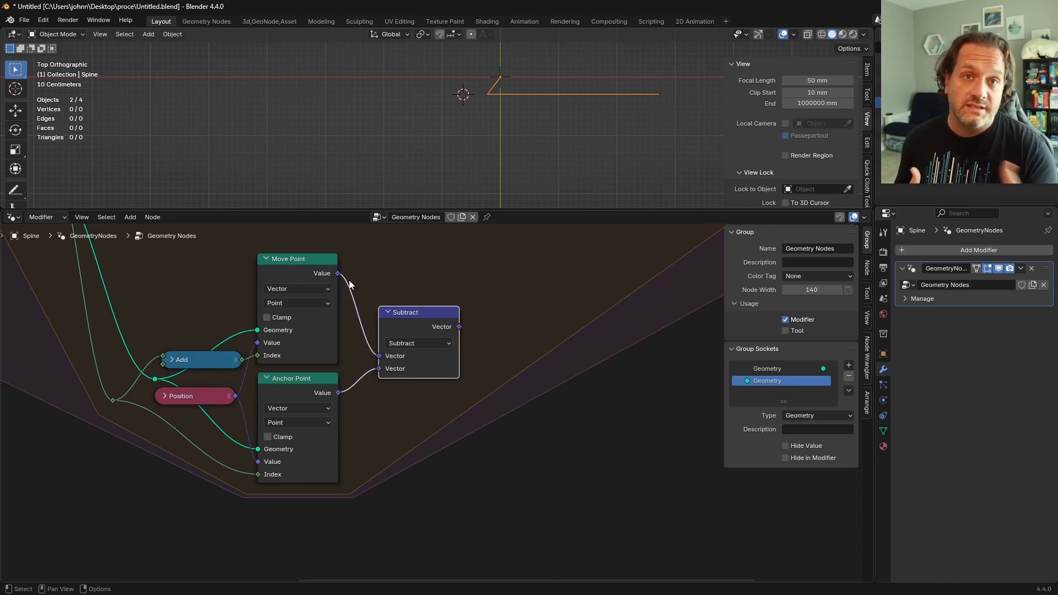
# Add a Vector Math Normalize node fed by the Subtract node's vector.
pyautogui.moveTo(453, 317); pyautogui.dragTo(488, 316)
pyautogui.write('norma')
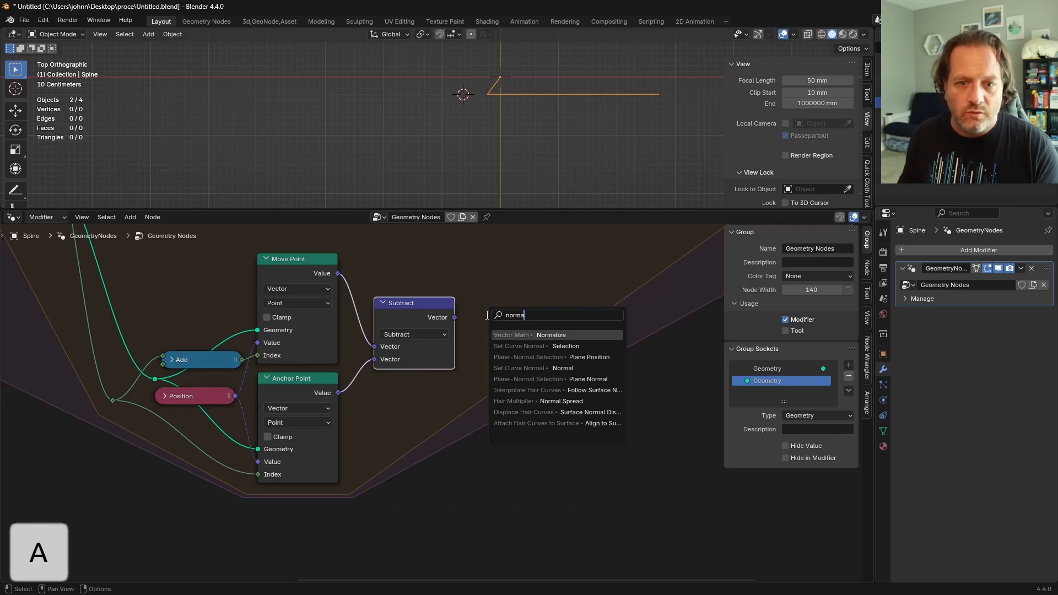
pyautogui.click(518, 338)
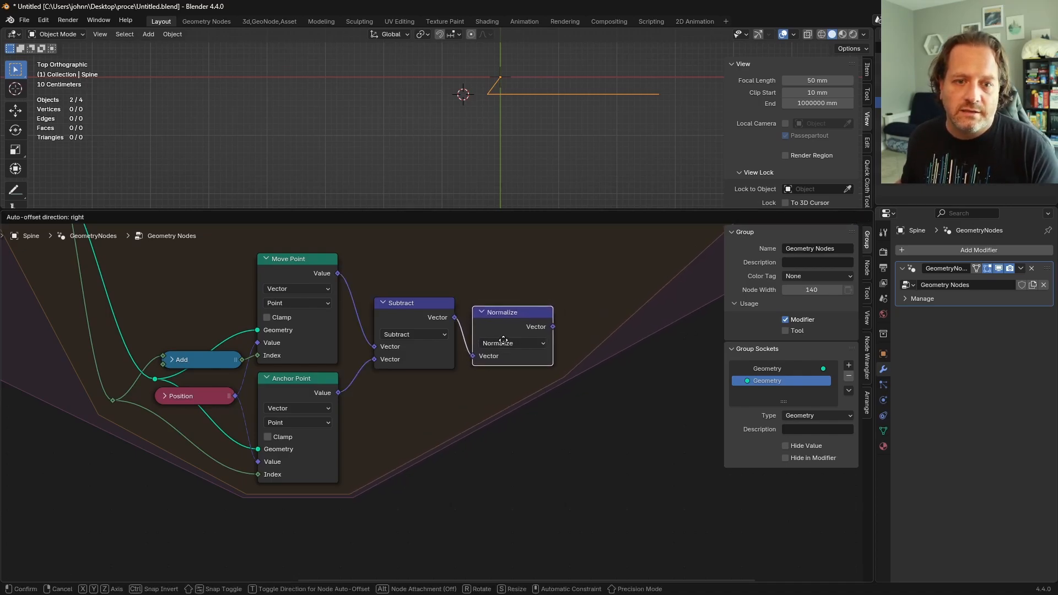
pyautogui.click(504, 340)
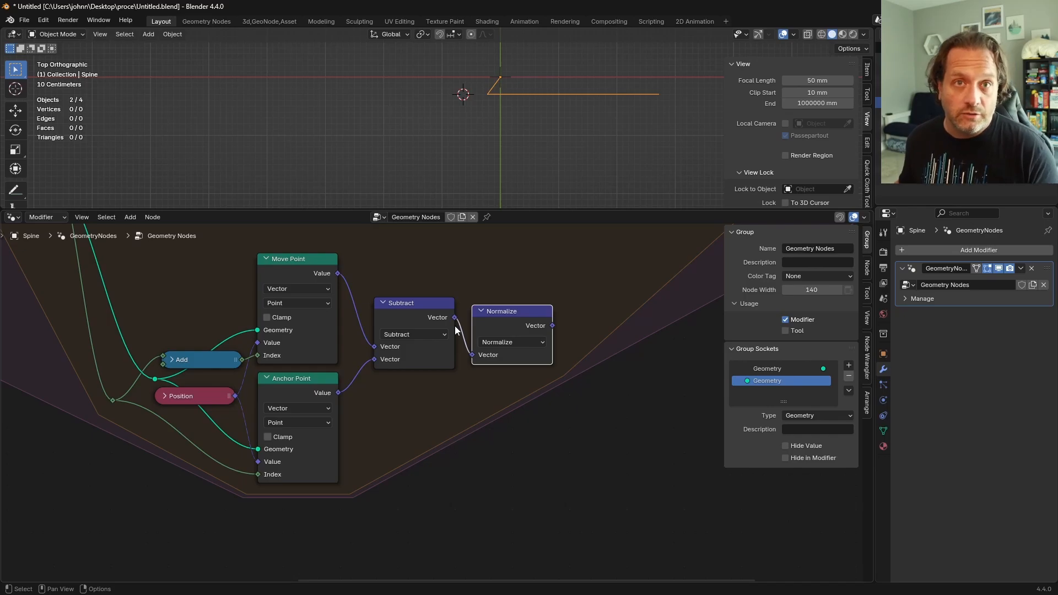
# Add a Vector Math Scale node fed by the Normalize node's vector.
pyautogui.press('Home')
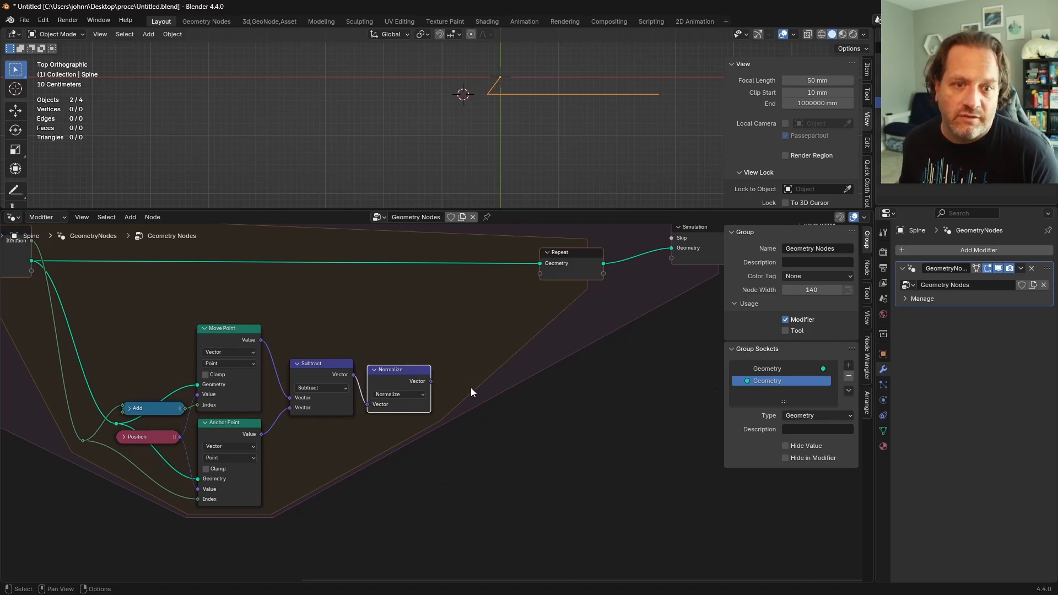
pyautogui.moveTo(434, 383); pyautogui.dragTo(462, 382)
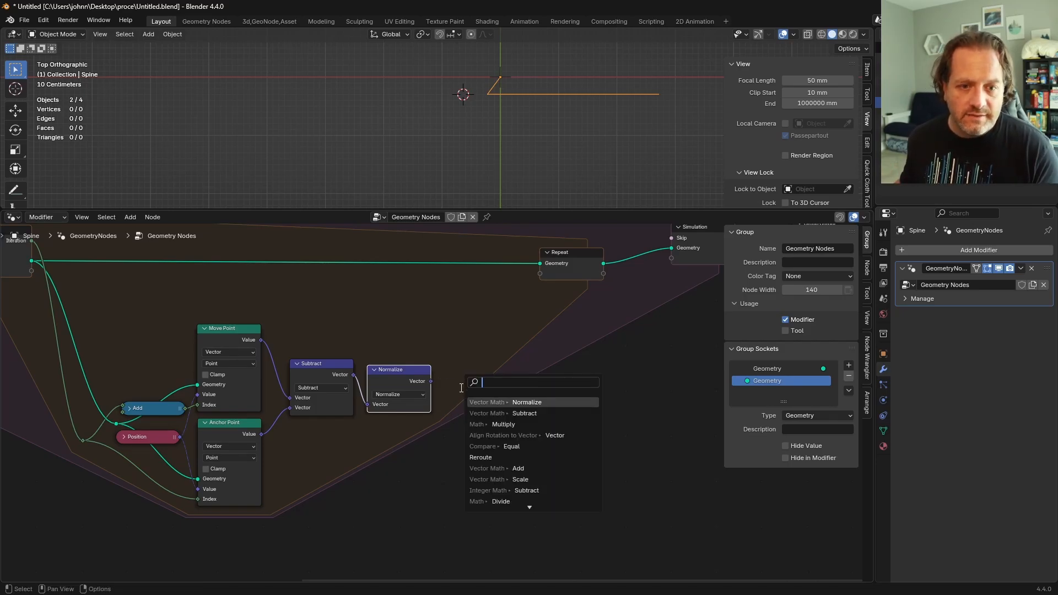
pyautogui.write('scale')
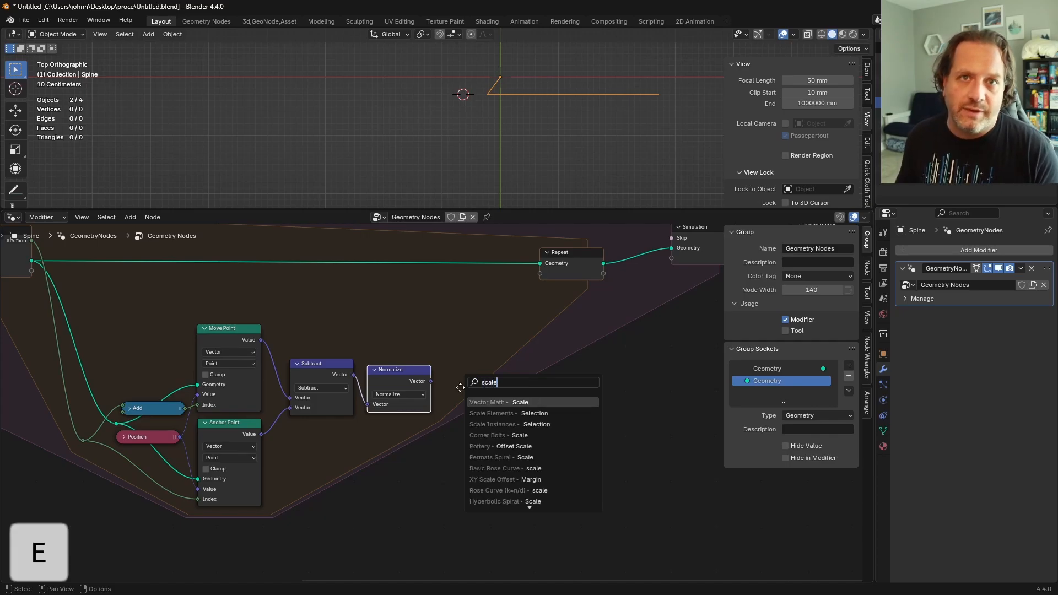
pyautogui.press('Return')
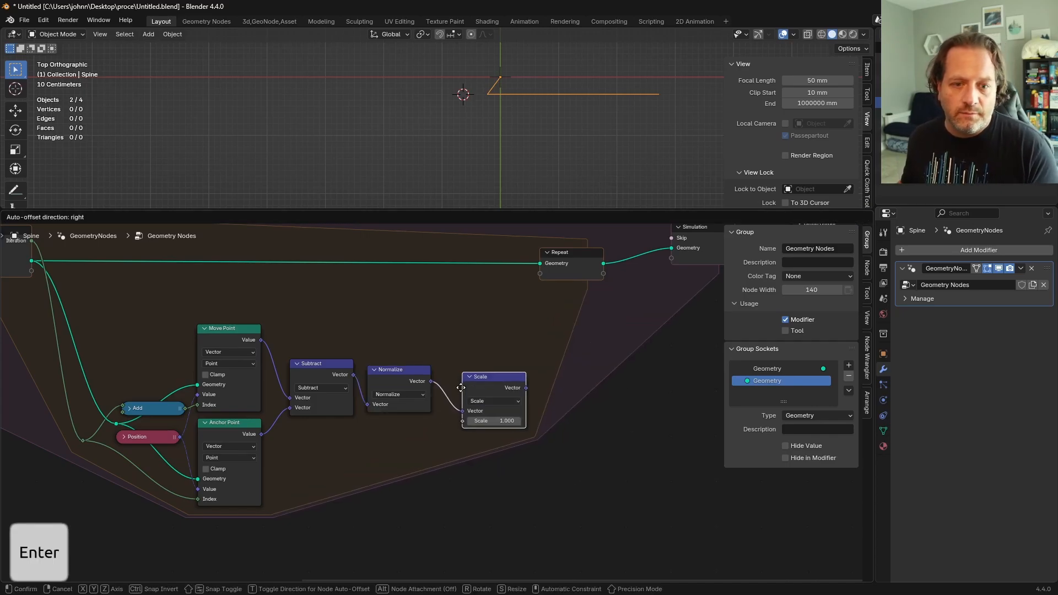
pyautogui.click(459, 403)
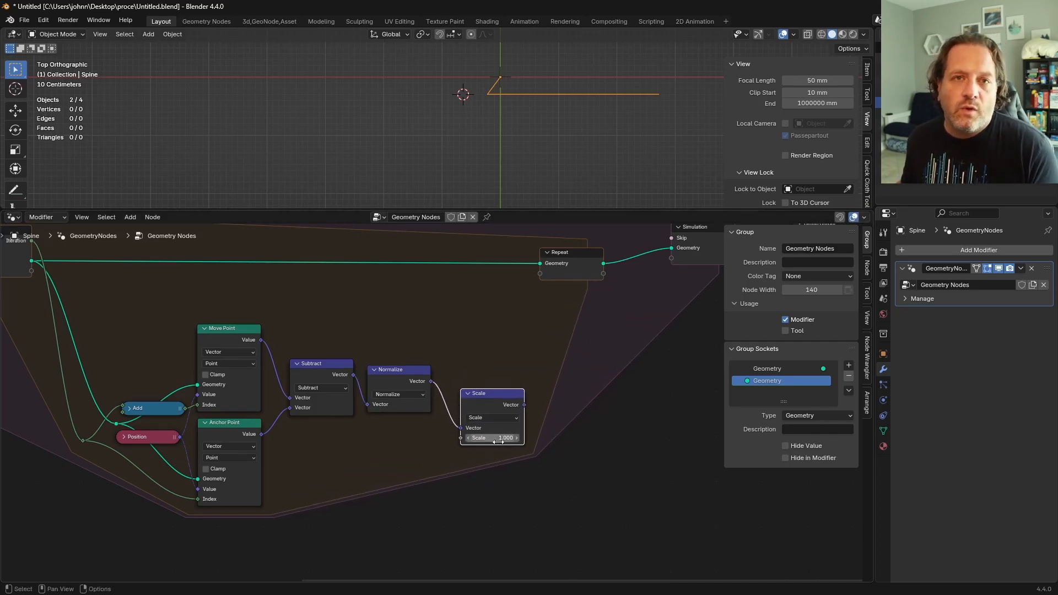
# Add a Group Input node below Normalize and connect a new group socket to the Scale node's Scale input.
pyautogui.click(393, 453)
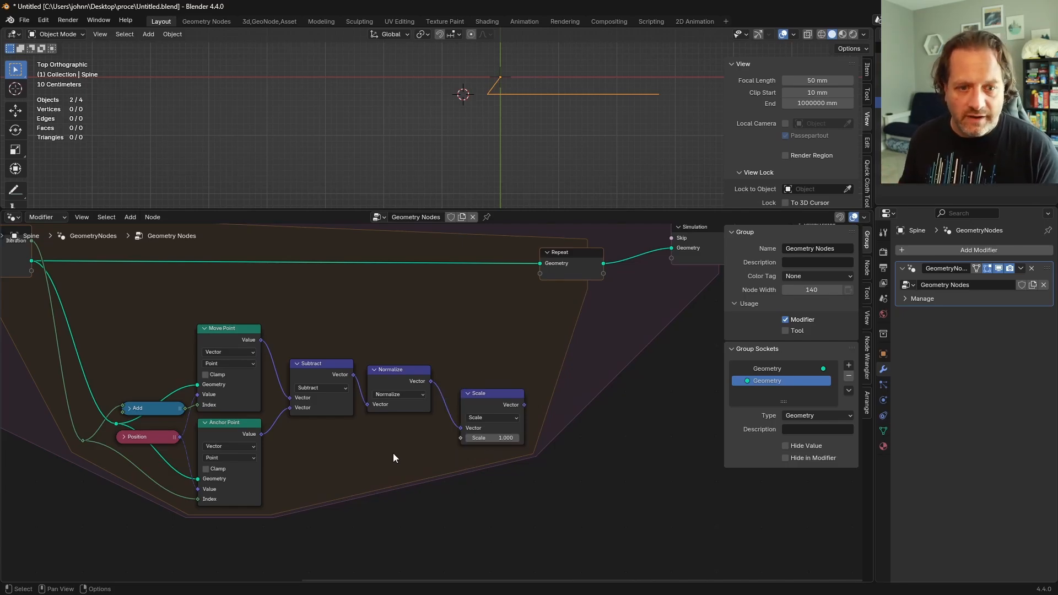
pyautogui.hotkey('shift', 'a')
pyautogui.write('in')
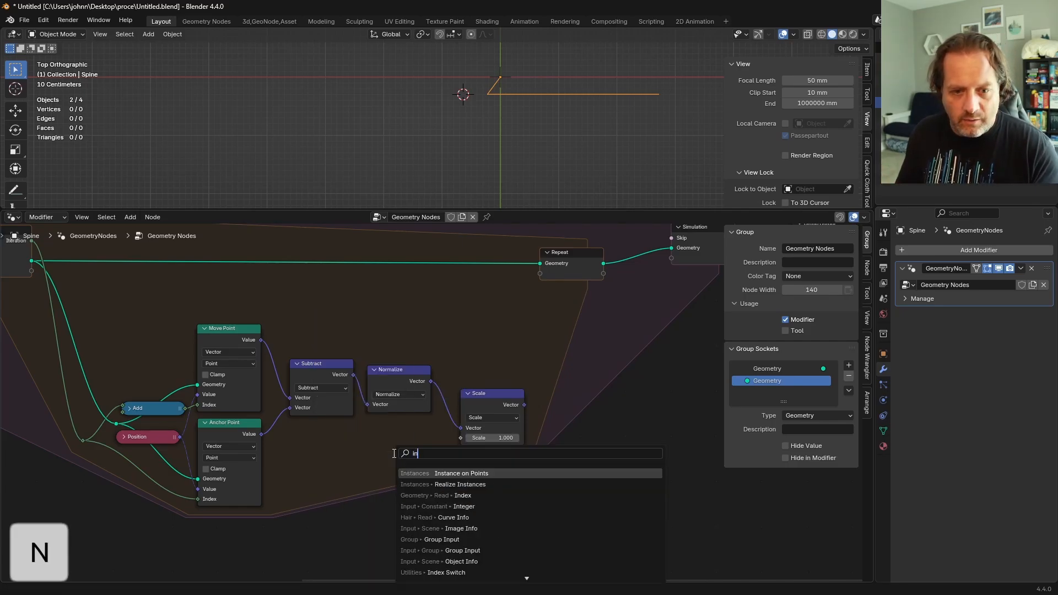
pyautogui.write('pu')
pyautogui.press('Return')
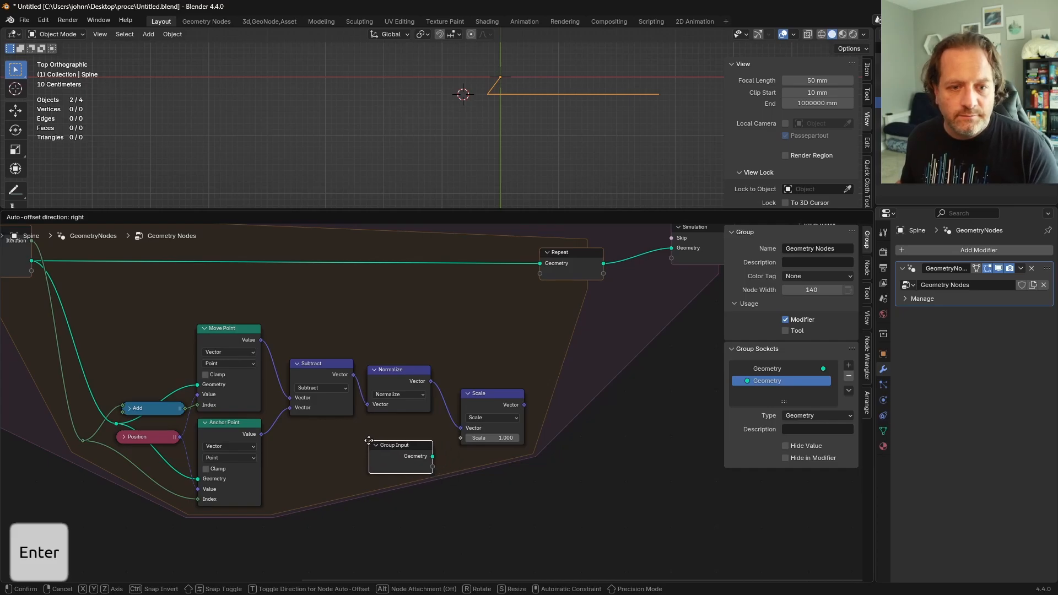
pyautogui.click(364, 444)
pyautogui.moveTo(426, 479); pyautogui.dragTo(461, 438)
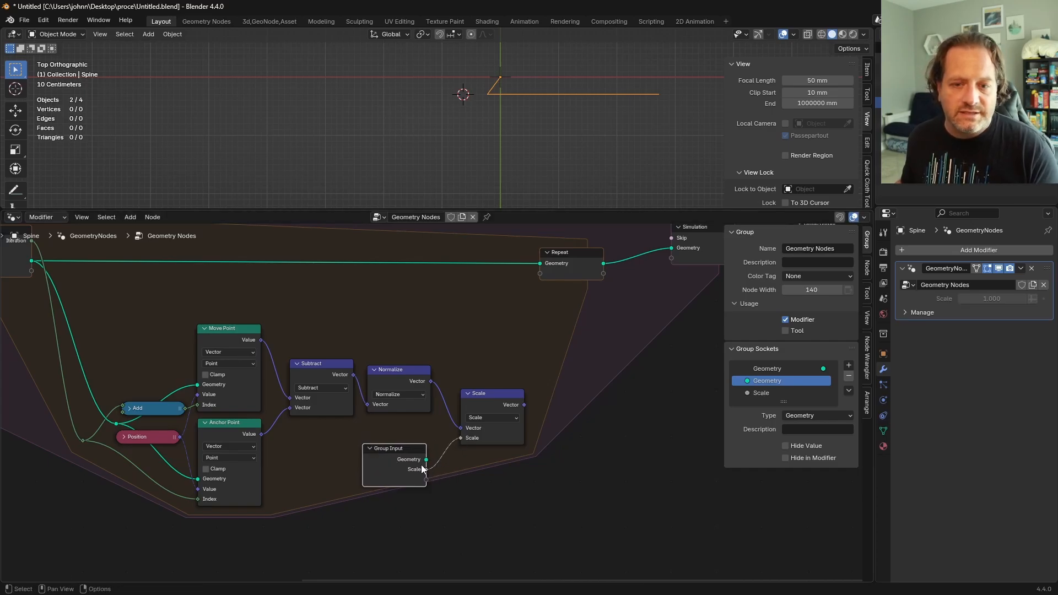
# Rename the new Scale group socket as Link Length.
pyautogui.doubleClick(761, 393)
pyautogui.write('Link Lent')
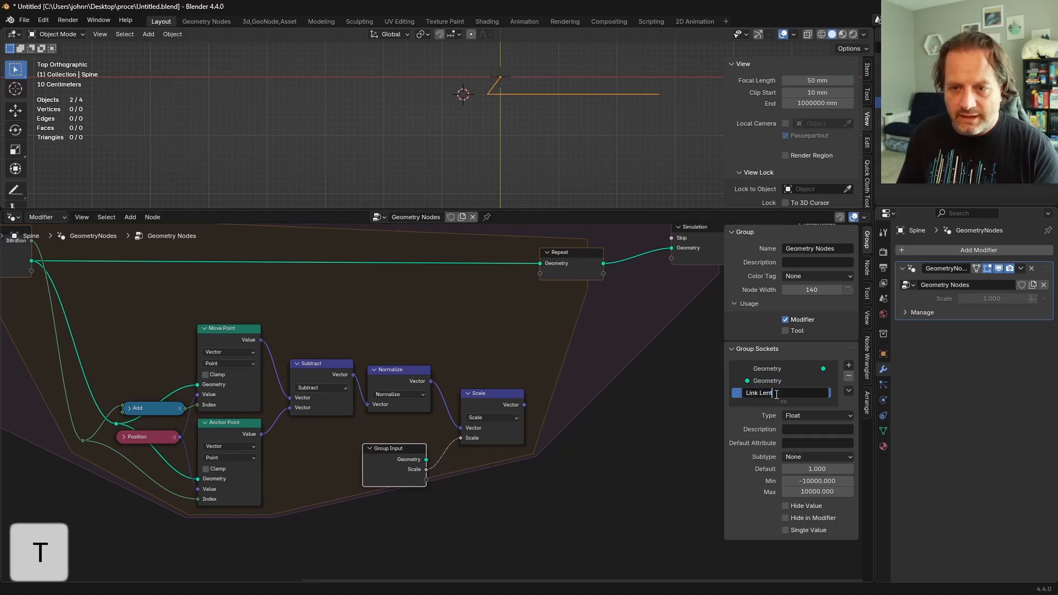
pyautogui.press('BackSpace')
pyautogui.write('gth')
pyautogui.press('Return')
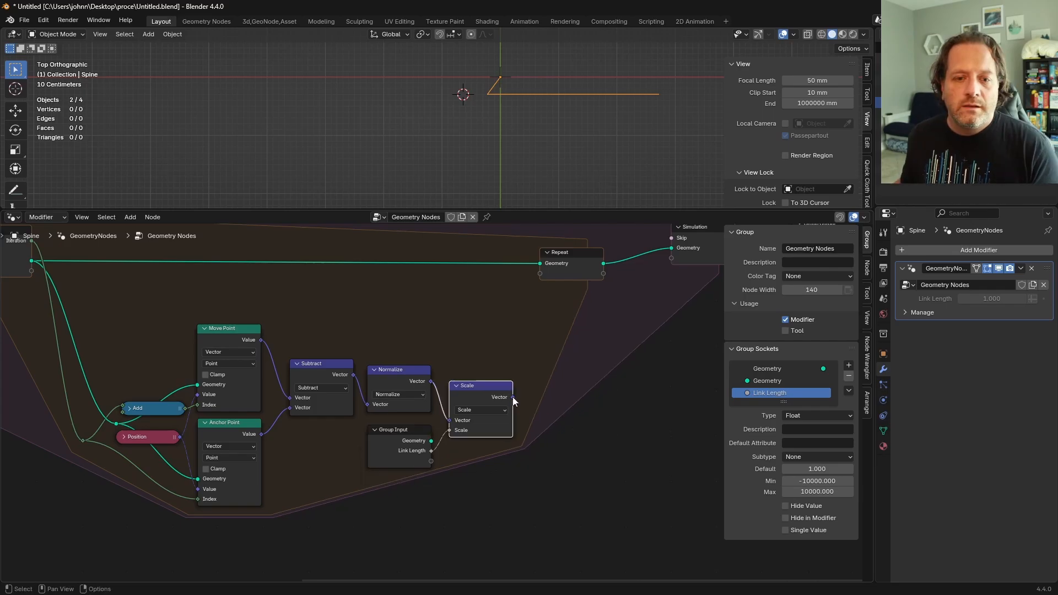
# Add a Vector Math Add node summing the Scale vector and the Anchor Point value, routing the latter link beneath the nodes.
pyautogui.moveTo(512, 397); pyautogui.dragTo(571, 396)
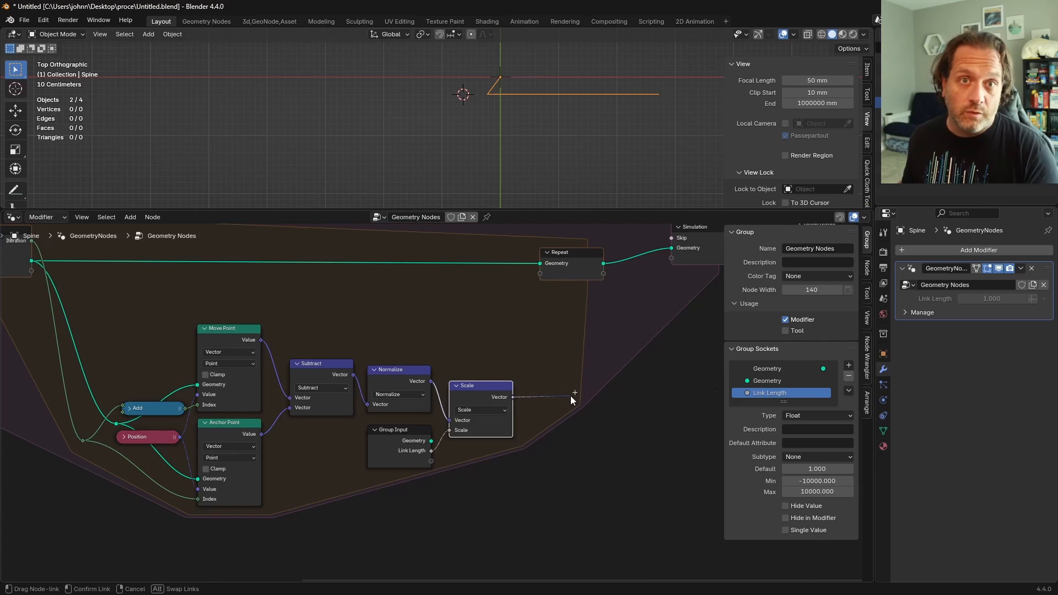
pyautogui.moveTo(571, 396); pyautogui.dragTo(553, 442)
pyautogui.press('Return')
pyautogui.moveTo(263, 435); pyautogui.dragTo(550, 468)
pyautogui.press('g')
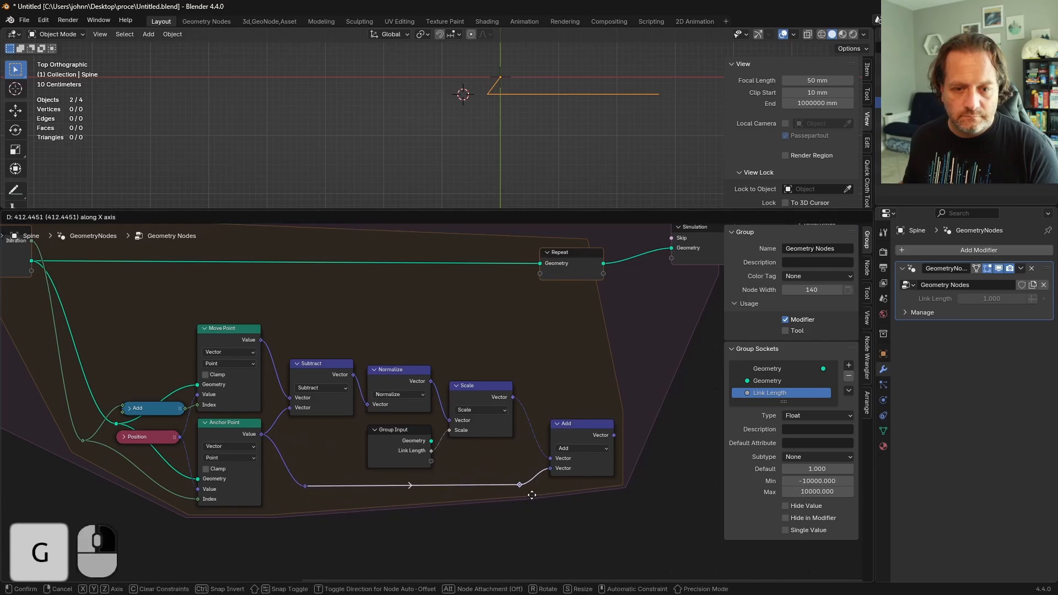
pyautogui.click(572, 414)
pyautogui.moveTo(601, 428); pyautogui.dragTo(609, 391)
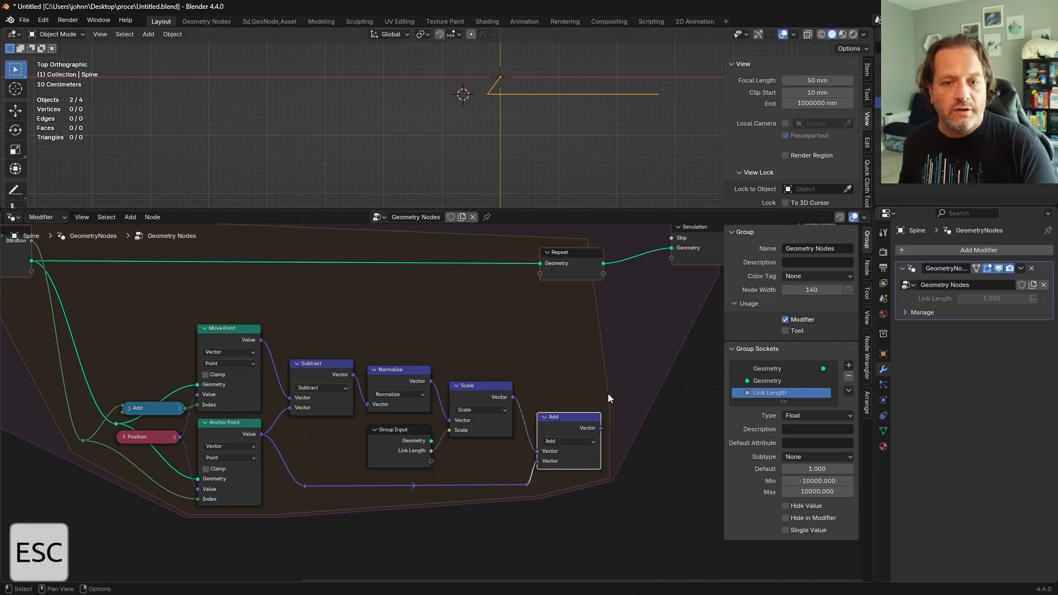
# Insert a Set Position node into the geometry link just before the Repeat output node.
pyautogui.scroll(-2, 584, 389)
pyautogui.keyDown('shift'); pyautogui.moveTo(590, 397); pyautogui.dragTo(468, 398, button='middle'); pyautogui.keyUp('shift')
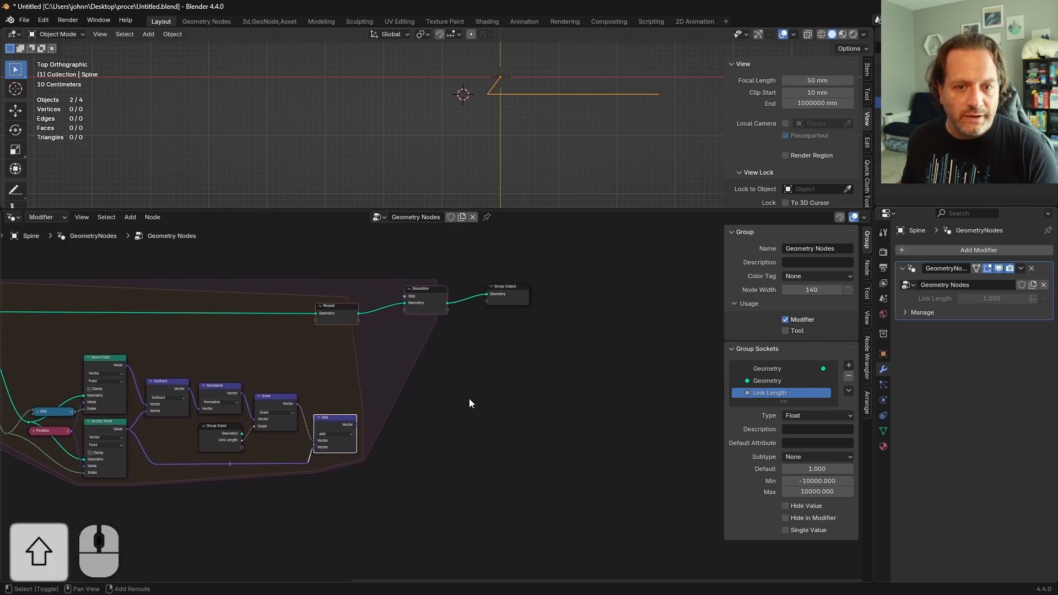
pyautogui.press('Escape')
pyautogui.hotkey('shift', 'a')
pyautogui.moveTo(435, 366)
pyautogui.write('set pos')
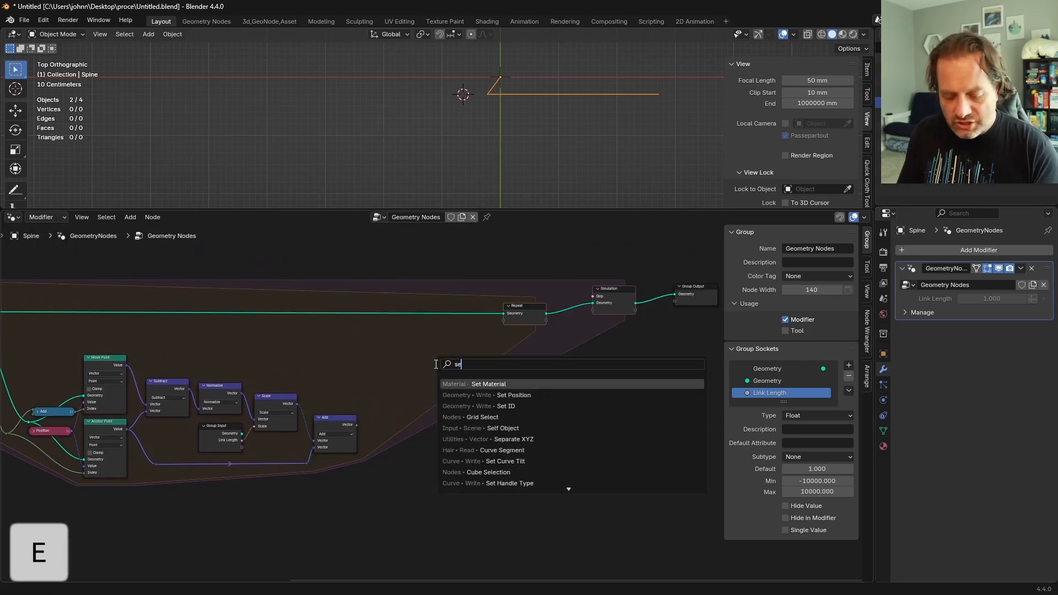
pyautogui.press('Return')
pyautogui.click(391, 373)
# Connect the vector Add node's output to the Position input of the Set Position node.
pyautogui.scroll(3, 391, 373)
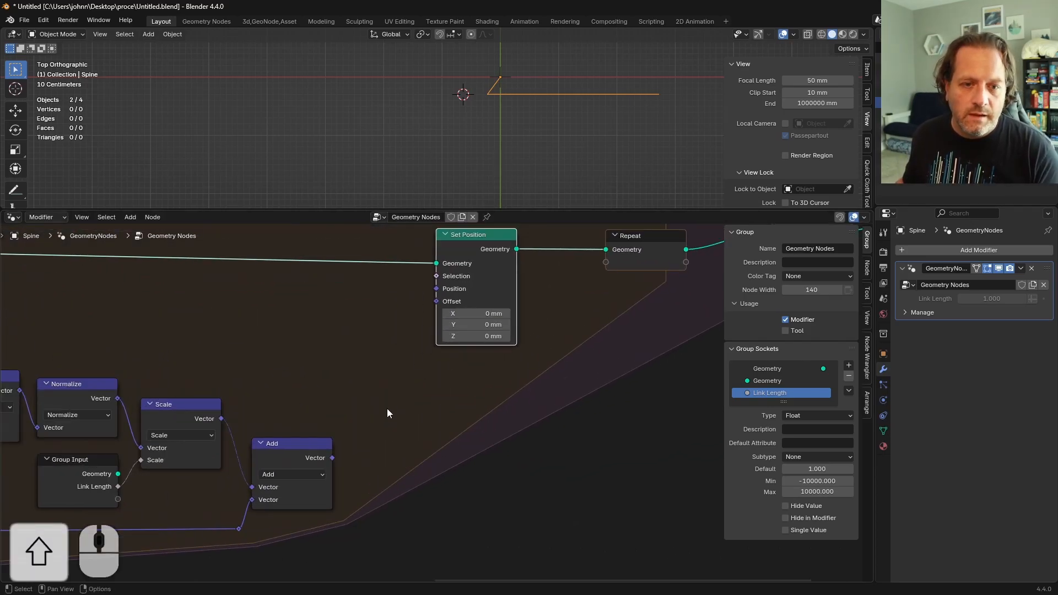
pyautogui.moveTo(333, 458); pyautogui.dragTo(270, 416)
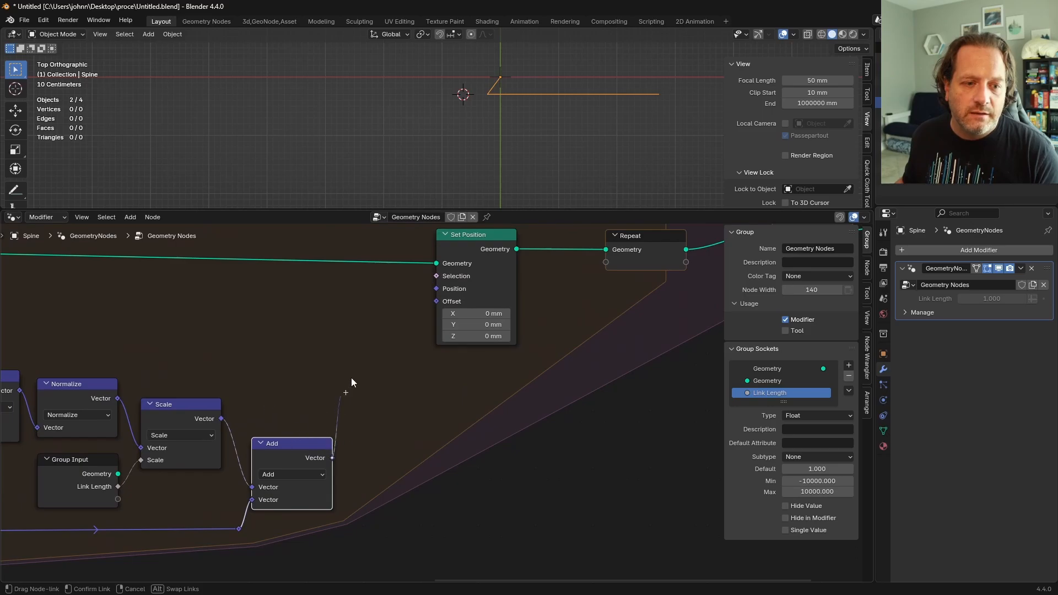
pyautogui.moveTo(351, 379); pyautogui.dragTo(438, 291)
pyautogui.moveTo(477, 242); pyautogui.dragTo(468, 237)
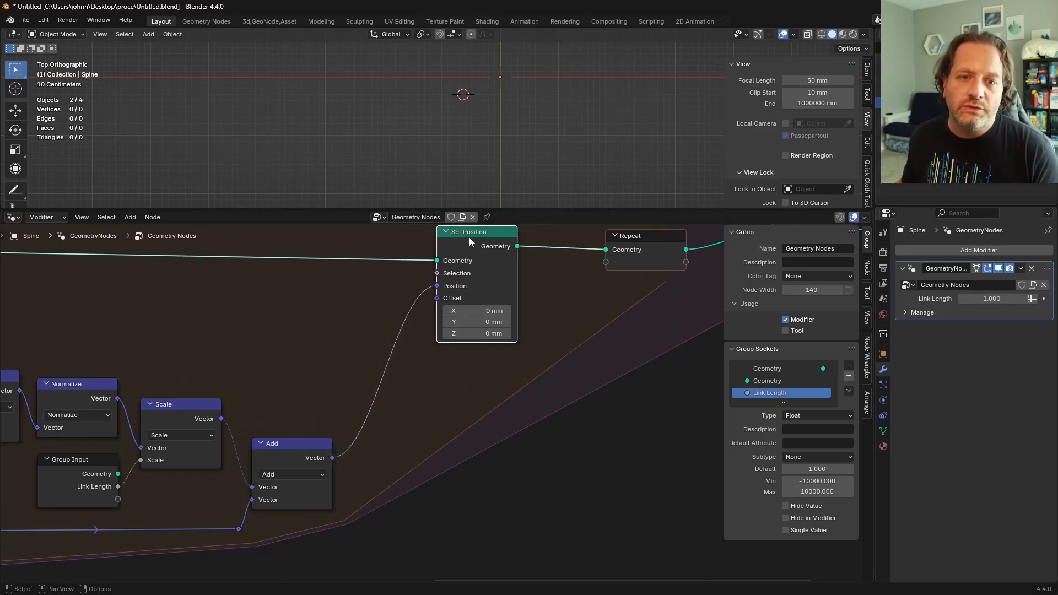
# Nudge the collapsed Add node upward and add an Index node in front of the Set Position node.
pyautogui.scroll(-2, 297, 309)
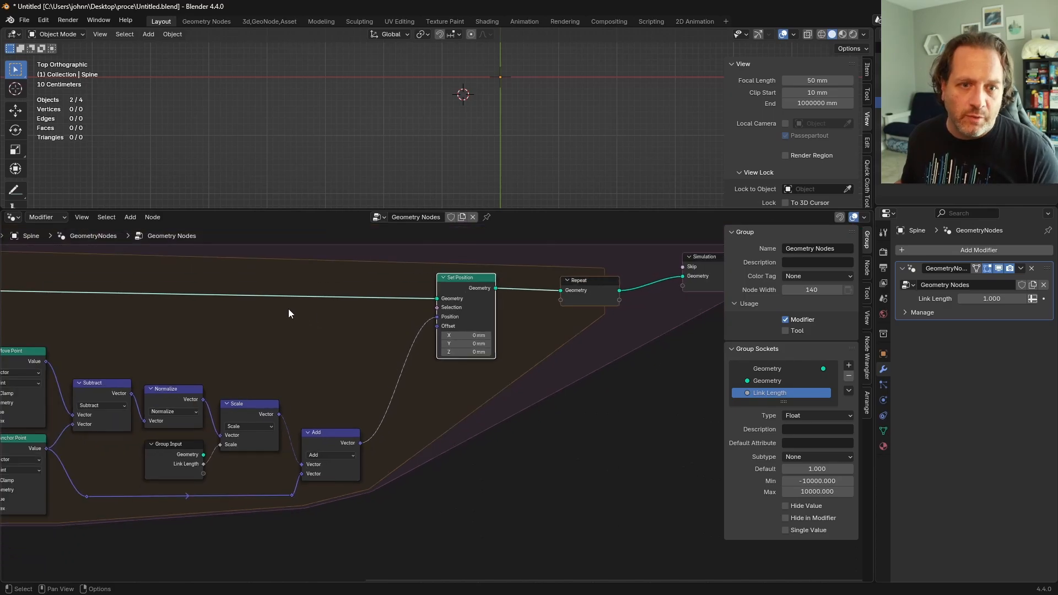
pyautogui.moveTo(288, 309); pyautogui.dragTo(521, 350, button='middle')
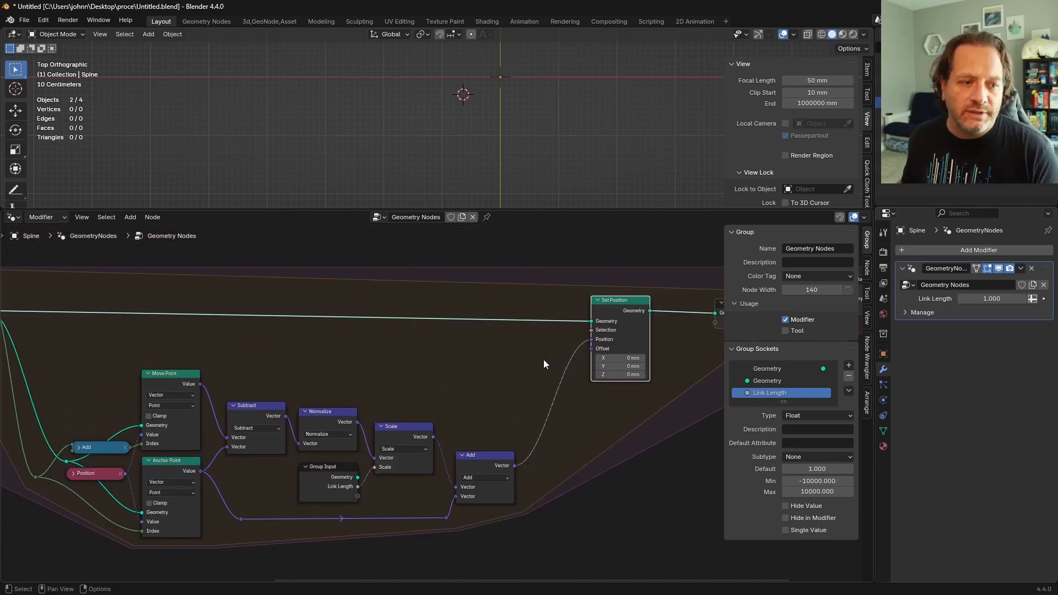
pyautogui.moveTo(98, 446); pyautogui.dragTo(94, 437)
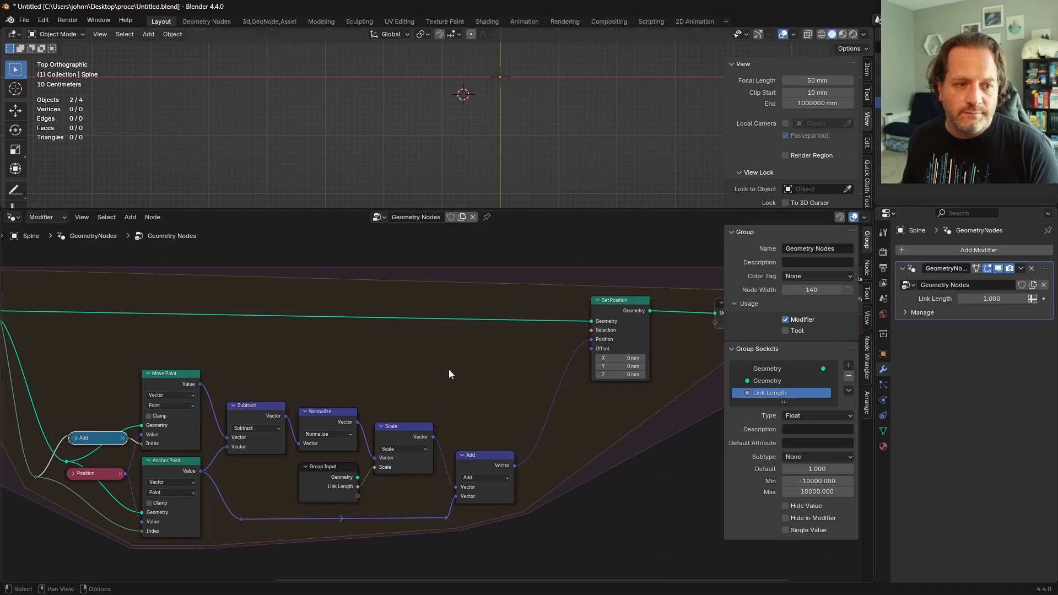
pyautogui.hotkey('shift', 'a')
pyautogui.moveTo(491, 355)
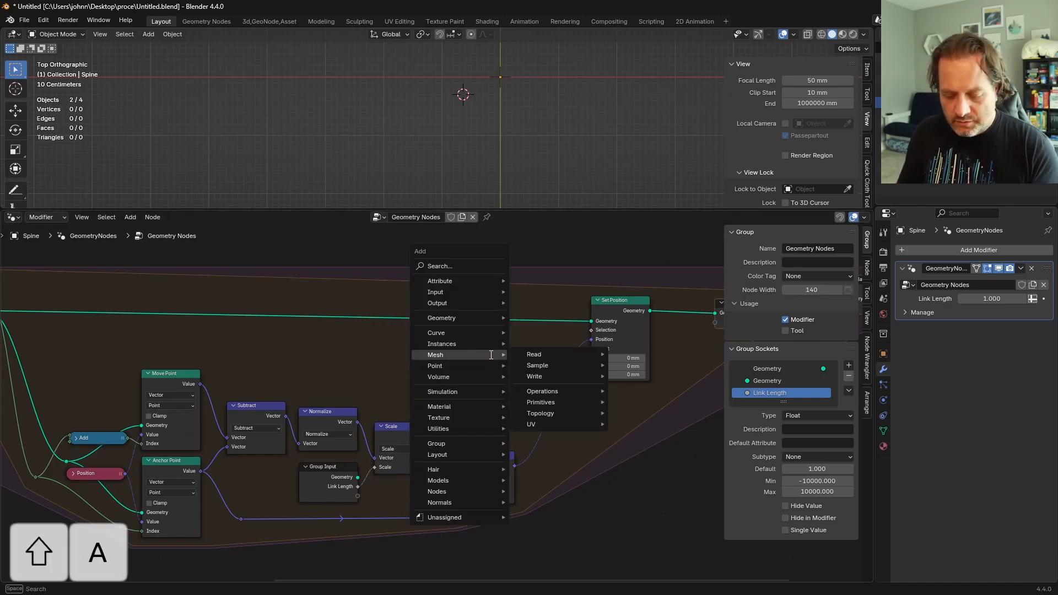
pyautogui.write('index')
pyautogui.press('Return')
pyautogui.click(412, 328)
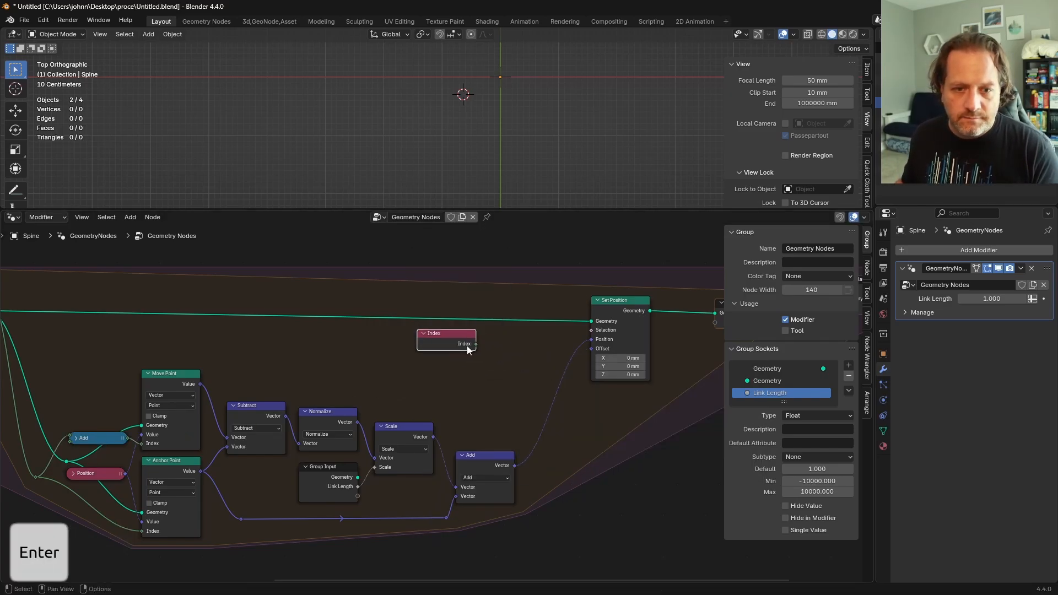
# Link Index to Set Position's Selection through an integer Compare node set to Equal.
pyautogui.moveTo(476, 344); pyautogui.dragTo(592, 331)
pyautogui.write('eq')
pyautogui.press('Return')
pyautogui.click(490, 348)
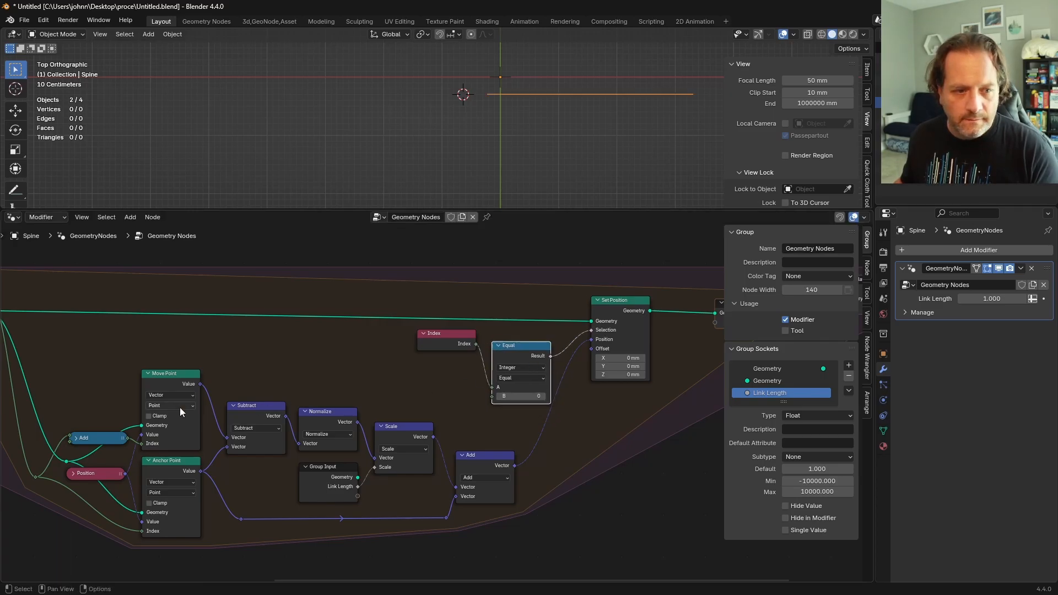
# Connect the collapsed Add node's output to the Equal node's B input, routing the link above the Move Point node.
pyautogui.moveTo(127, 439); pyautogui.dragTo(494, 398)
pyautogui.write('er')
pyautogui.press('Return')
pyautogui.click(142, 343)
pyautogui.press('g')
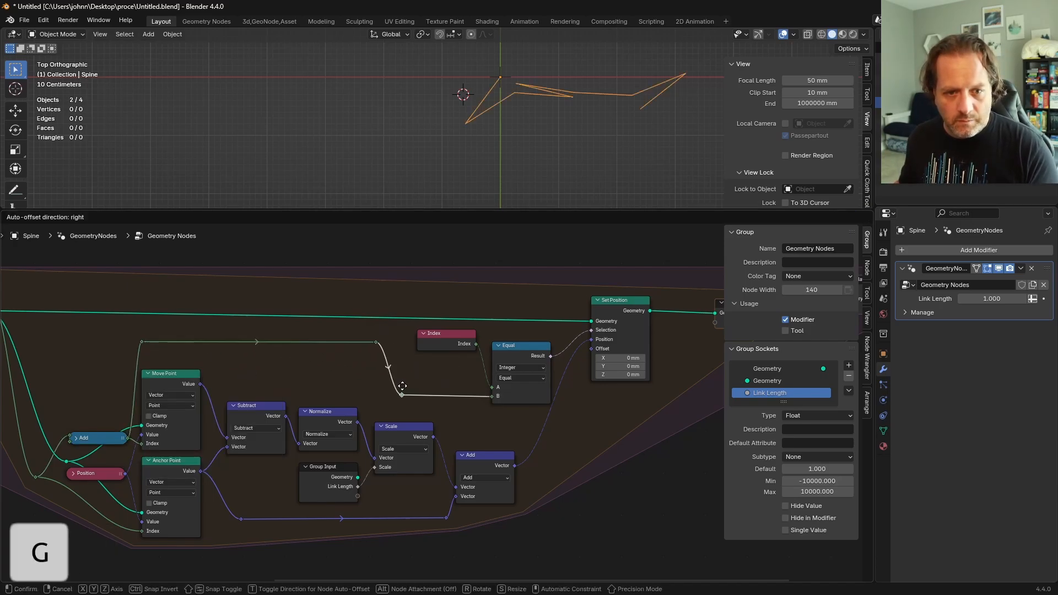
pyautogui.click(419, 377)
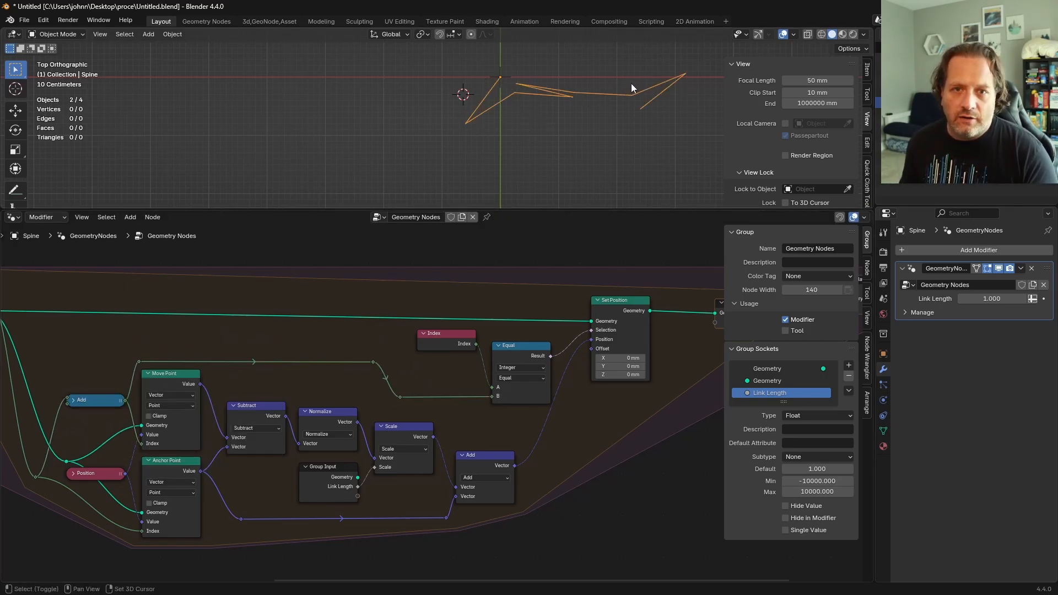
# Set the modifier's Link Length to 0.460 and enlarge the 3D viewport.
pyautogui.keyDown('shift'); pyautogui.moveTo(631, 84); pyautogui.dragTo(534, 134, button='middle'); pyautogui.keyUp('shift')
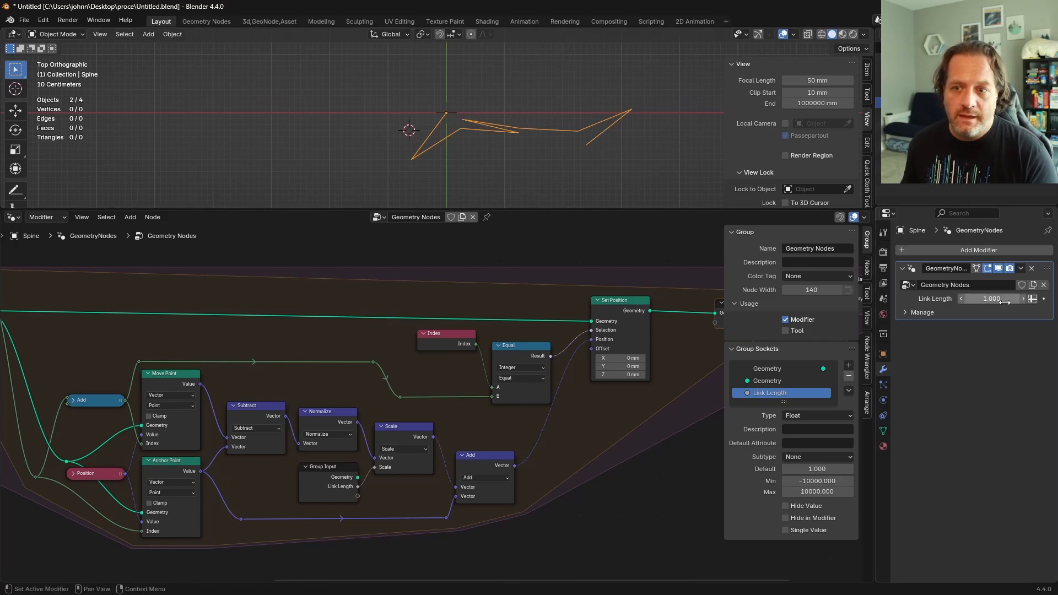
pyautogui.keyDown('shift'); pyautogui.moveTo(1002, 300); pyautogui.dragTo(935, 300); pyautogui.keyUp('shift')
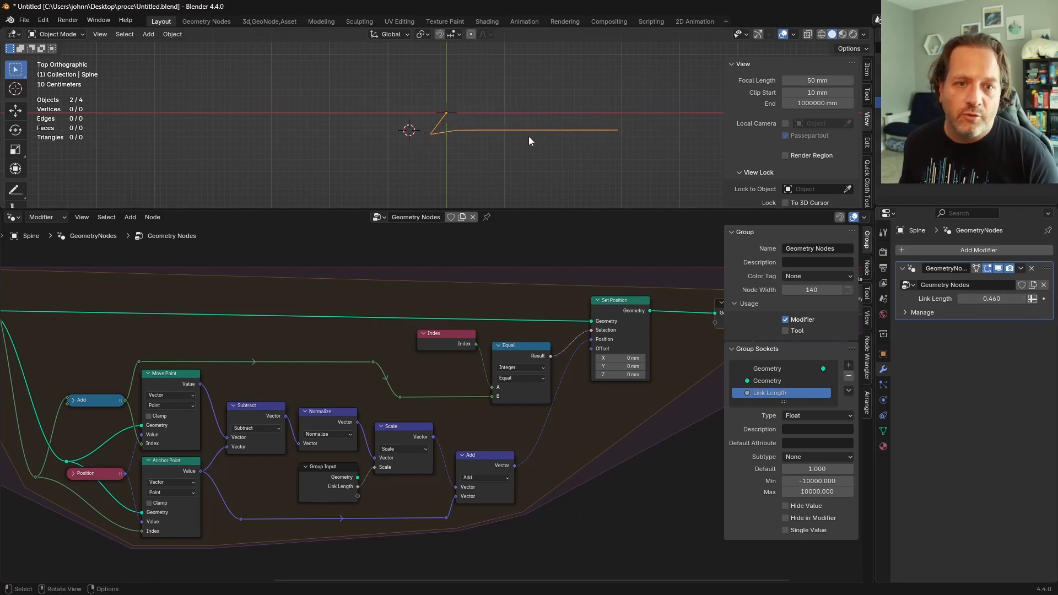
pyautogui.scroll(-3, 530, 141)
pyautogui.moveTo(523, 209); pyautogui.dragTo(548, 322)
pyautogui.keyDown('shift'); pyautogui.moveTo(497, 239); pyautogui.dragTo(468, 249, button='middle'); pyautogui.keyUp('shift')
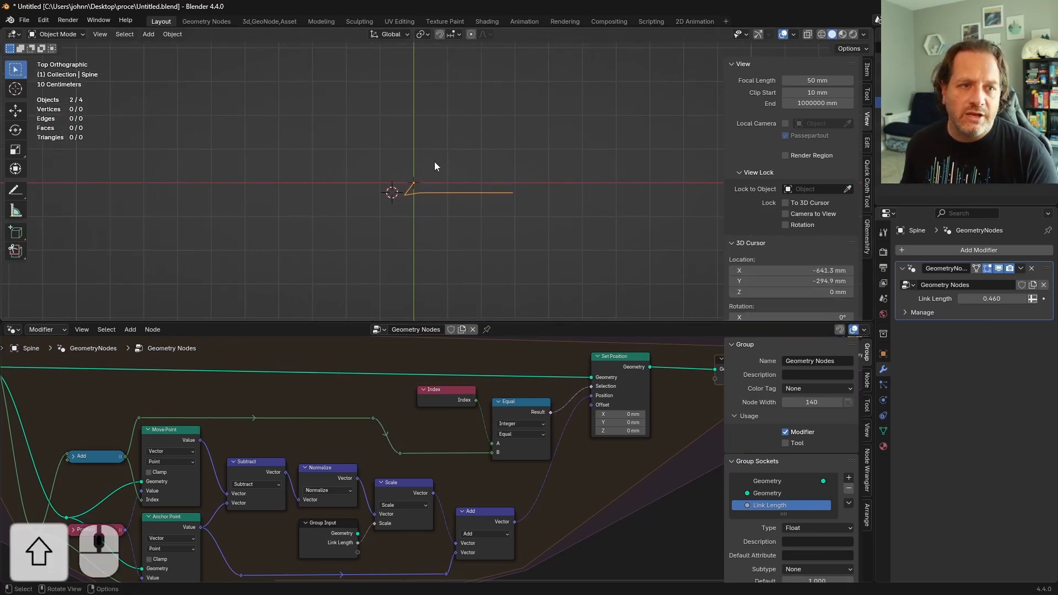
# Test the rope by moving the empty during playback, ending at about X 3006 mm, Y 329 mm, and reselect the Spine object.
pyautogui.click(412, 182)
pyautogui.scroll(6, 422, 187)
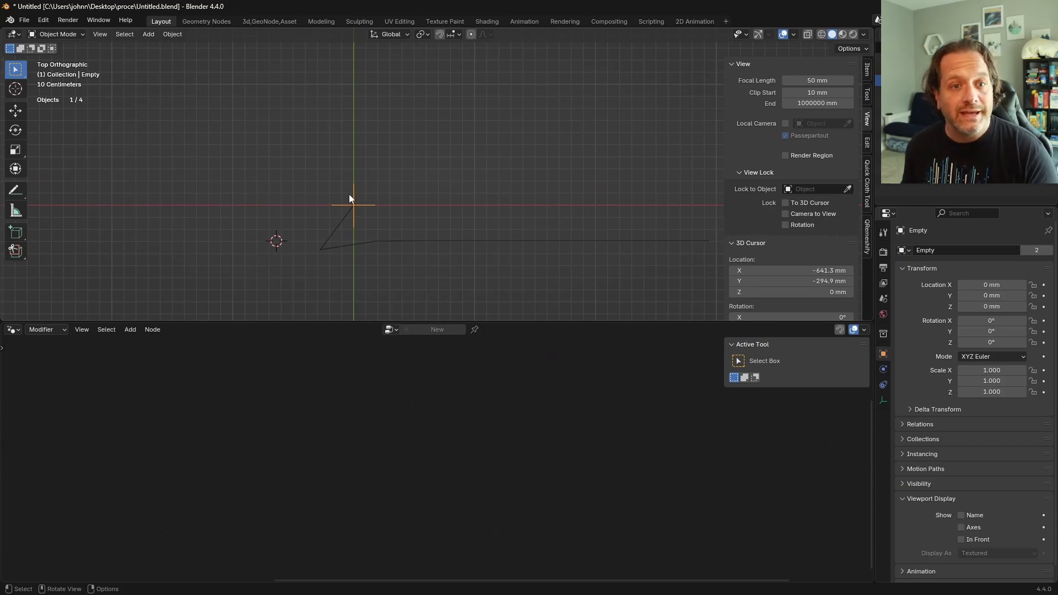
pyautogui.press('space')
pyautogui.press('g')
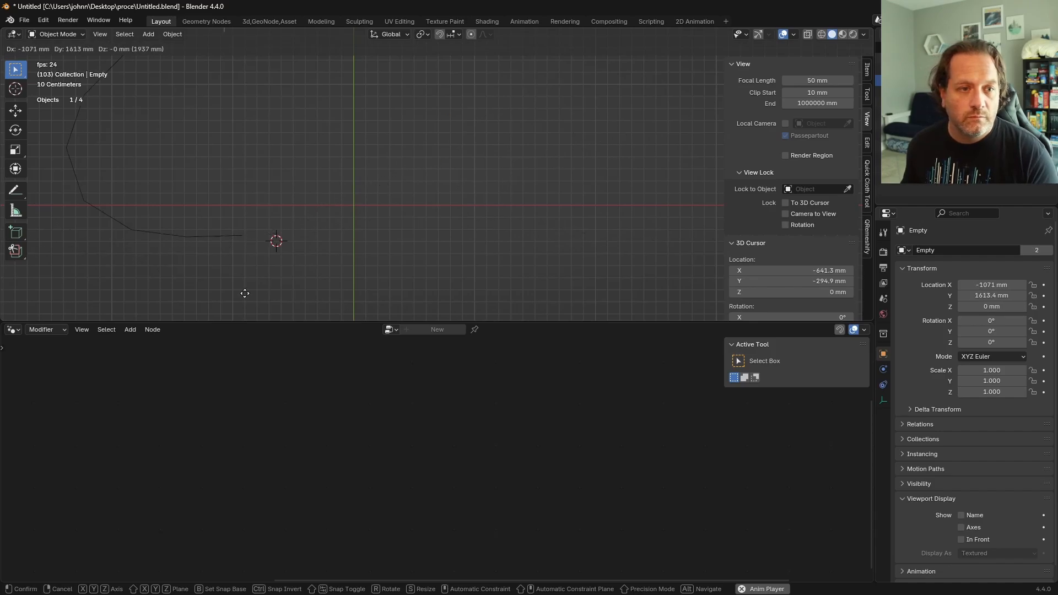
pyautogui.click(465, 164)
pyautogui.press('g')
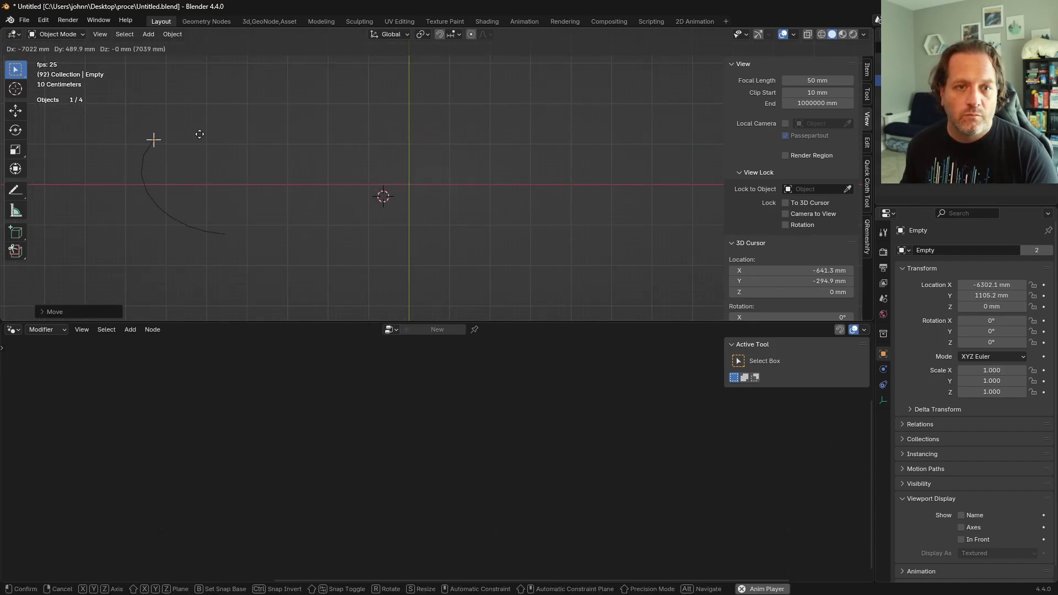
pyautogui.click(552, 178)
pyautogui.press('space')
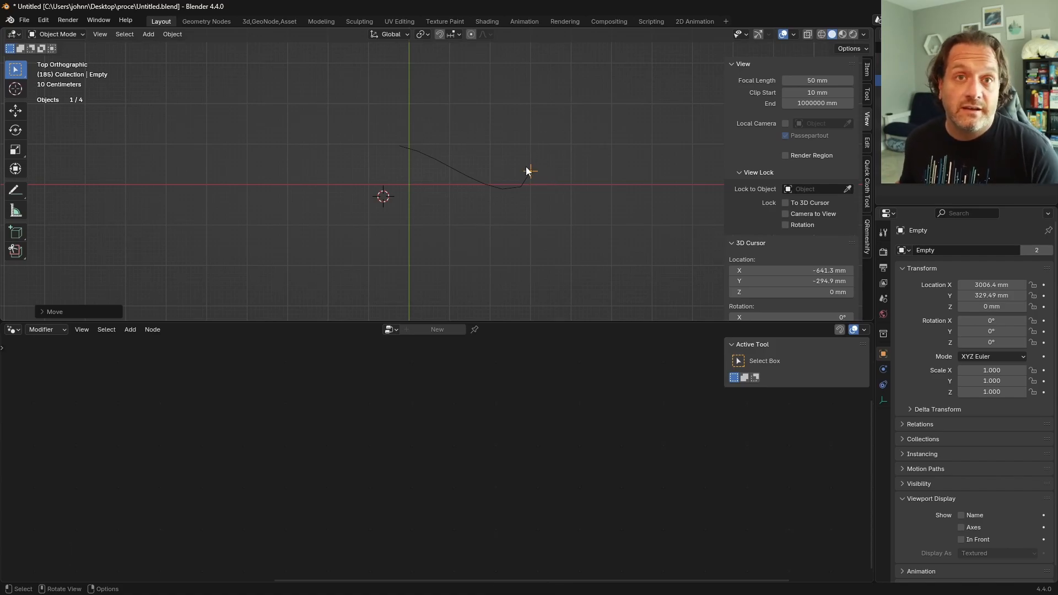
pyautogui.click(526, 188)
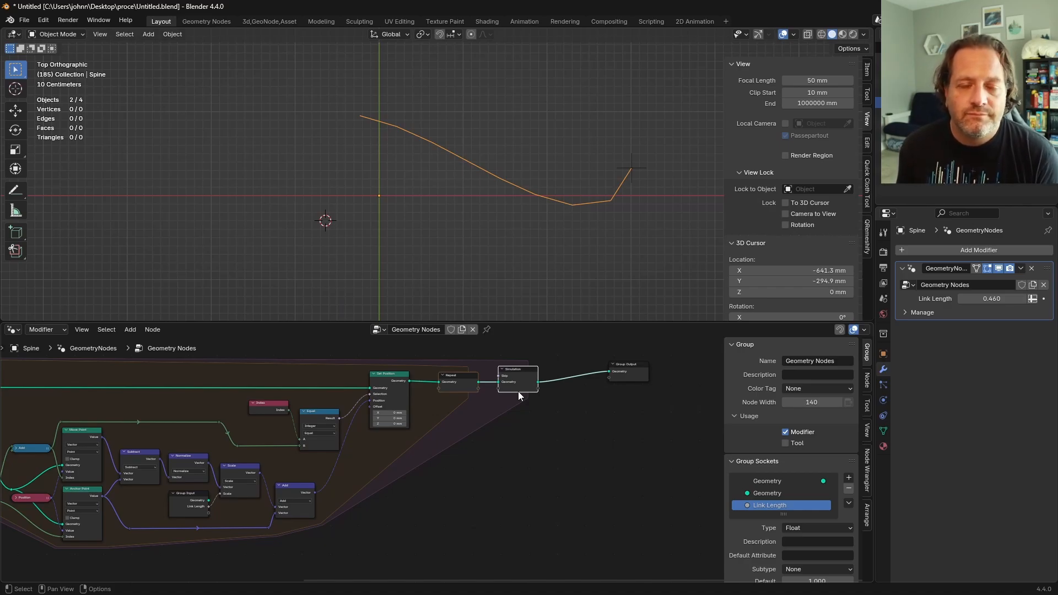
# Insert a Curve to Mesh node between the Simulation output and Group Output, spacing the nodes out for further additions.
pyautogui.scroll(5, 518, 392)
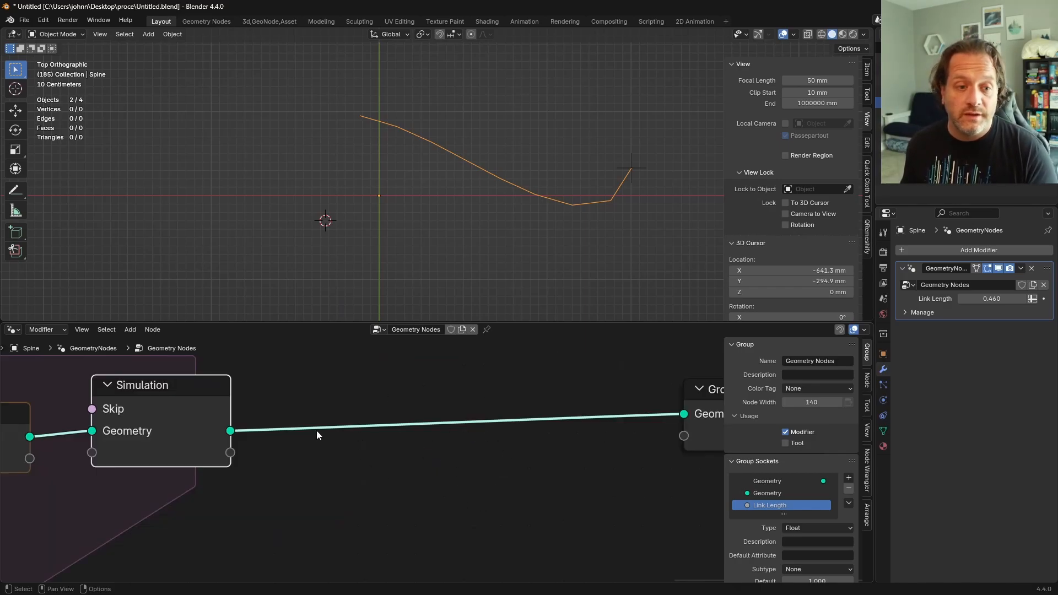
pyautogui.moveTo(230, 434)
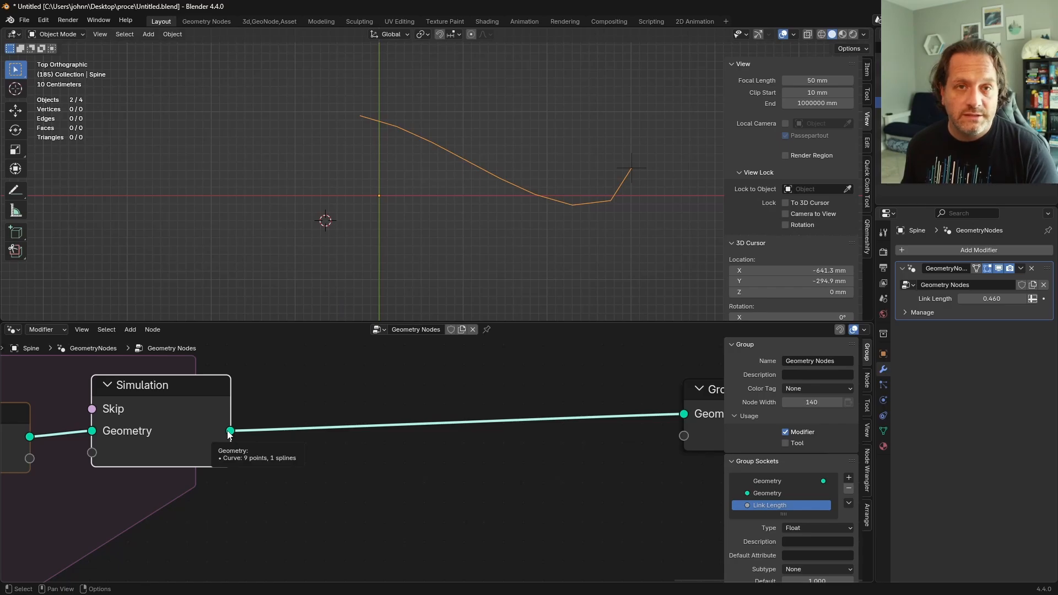
pyautogui.hotkey('shift', 'a')
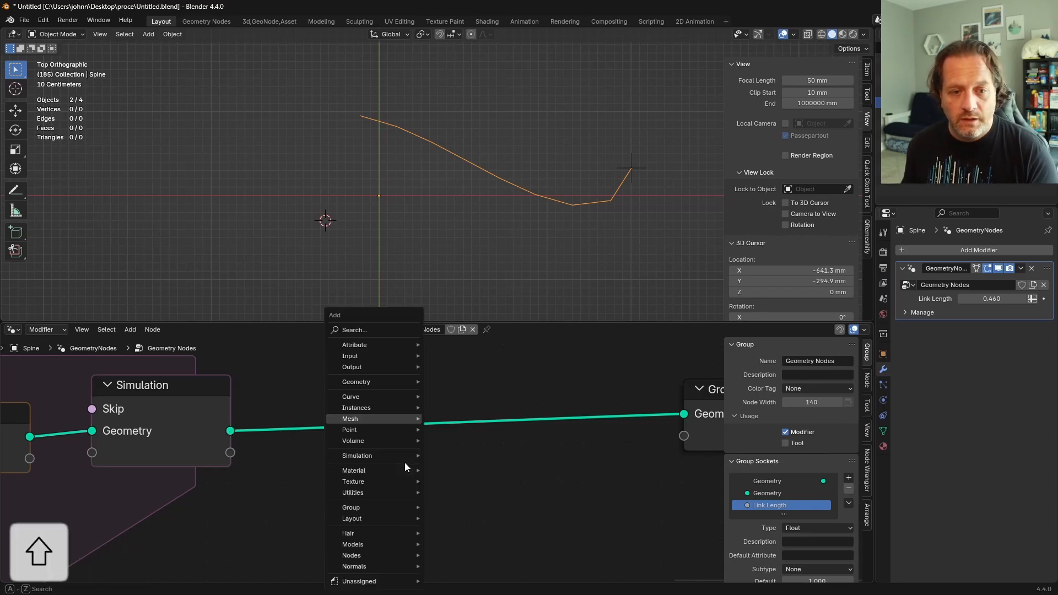
pyautogui.write('curve mo')
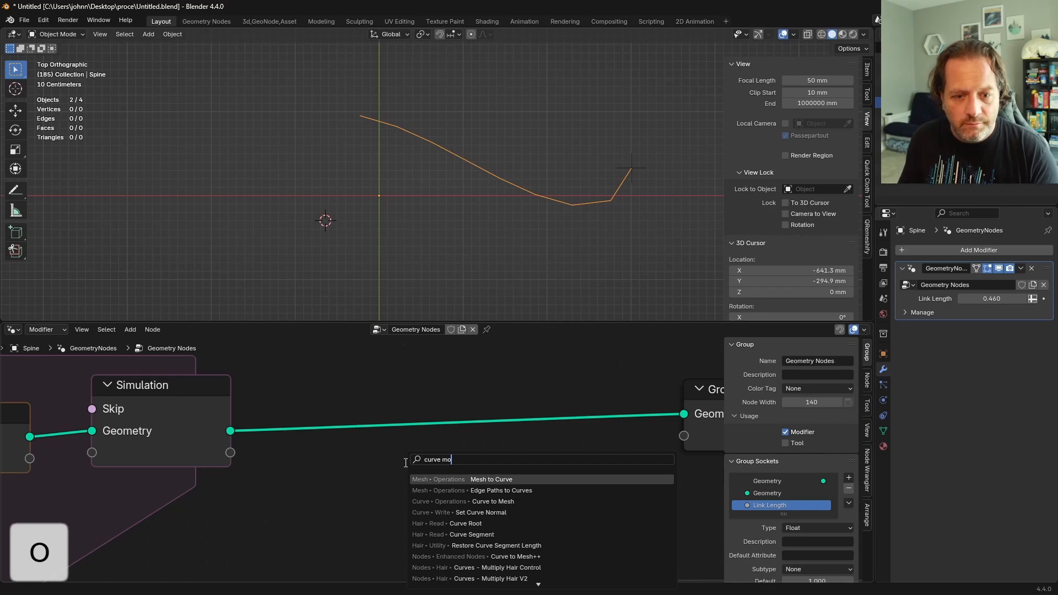
pyautogui.press('Down')
pyautogui.press('Down')
pyautogui.press('Return')
pyautogui.click(560, 389)
pyautogui.scroll(-4, 471, 491)
pyautogui.moveTo(472, 491); pyautogui.dragTo(373, 484, button='middle')
pyautogui.keyDown('shift'); pyautogui.moveTo(553, 501); pyautogui.dragTo(433, 422); pyautogui.keyUp('shift')
pyautogui.press('g')
pyautogui.click(449, 483)
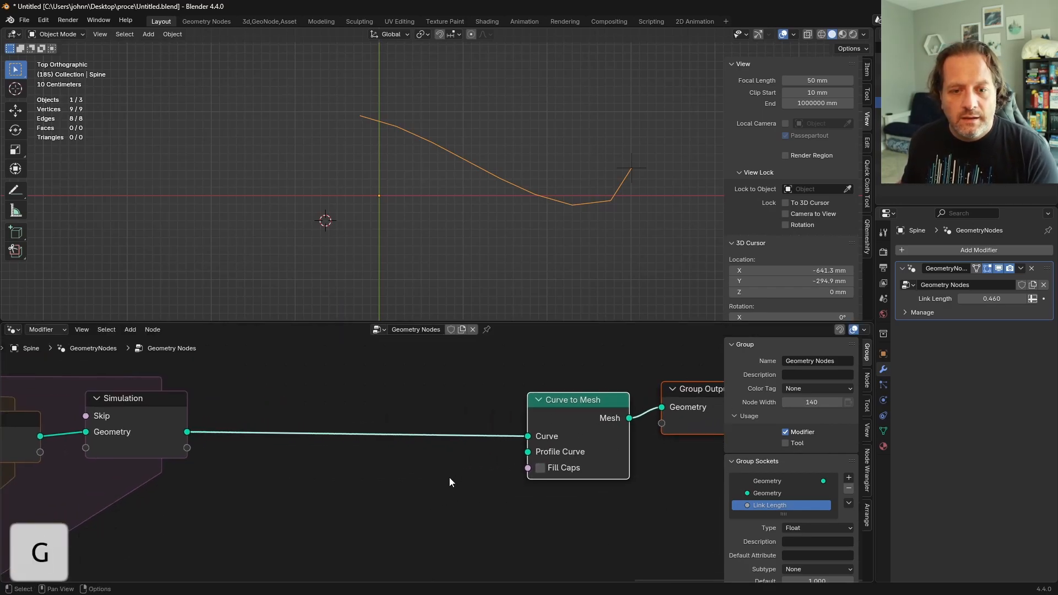
# Add a Quadrilateral node as Curve to Mesh's Profile Curve, with a 140 mm width and 460 mm height.
pyautogui.click(449, 483)
pyautogui.hotkey('shift', 'a')
pyautogui.write('qu')
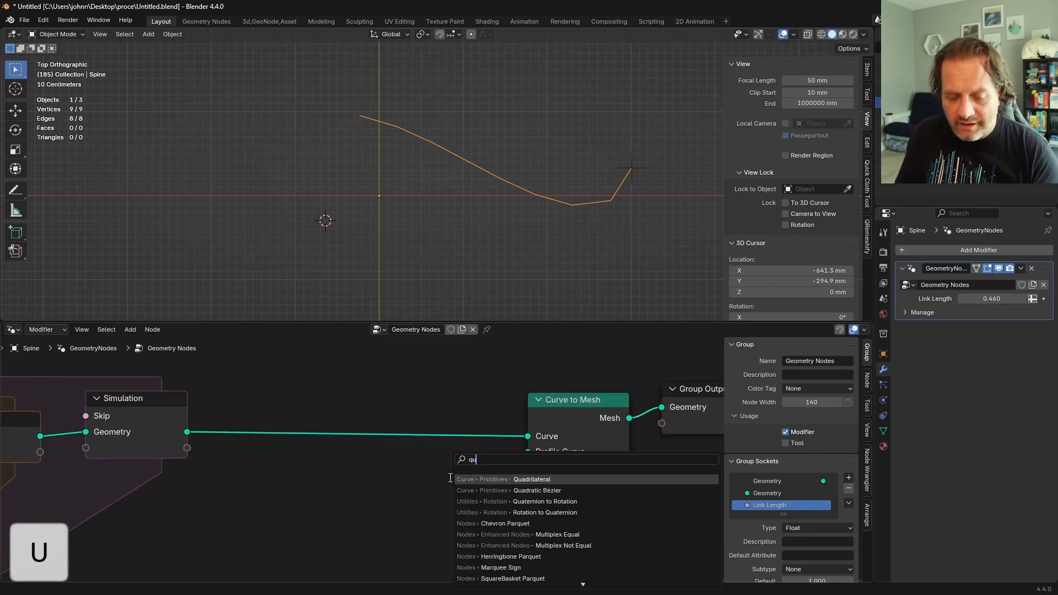
pyautogui.press('Return')
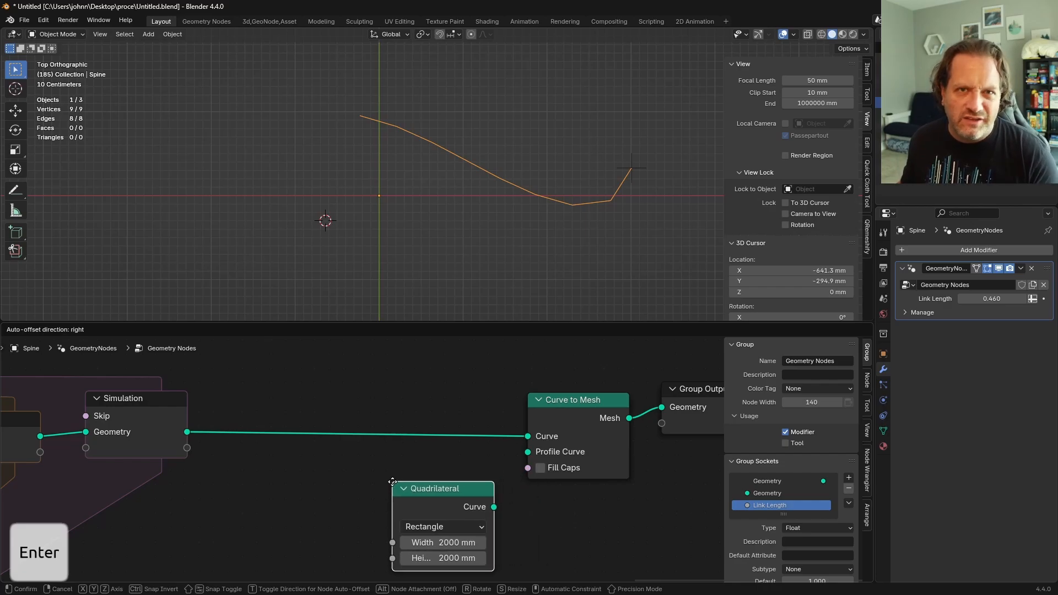
pyautogui.click(329, 473)
pyautogui.moveTo(431, 498); pyautogui.dragTo(527, 452)
pyautogui.keyDown('shift'); pyautogui.moveTo(381, 533); pyautogui.dragTo(309, 550); pyautogui.keyUp('shift')
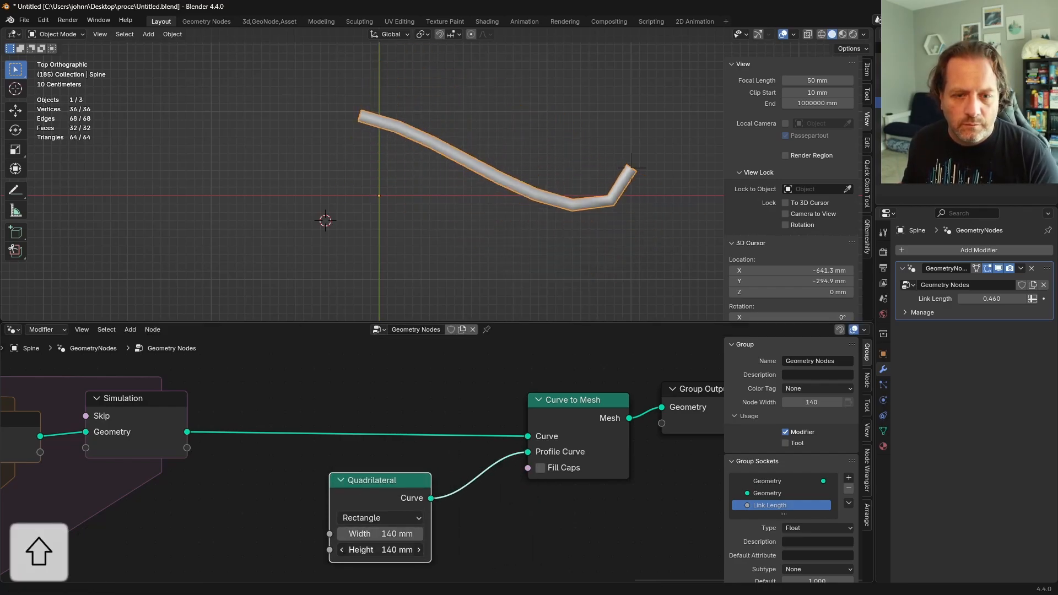
pyautogui.moveTo(380, 550)
pyautogui.keyDown('shift'); pyautogui.mouseDown()
pyautogui.moveTo(402, 550)
pyautogui.moveTo(386, 550)
pyautogui.mouseUp(); pyautogui.keyUp('shift')
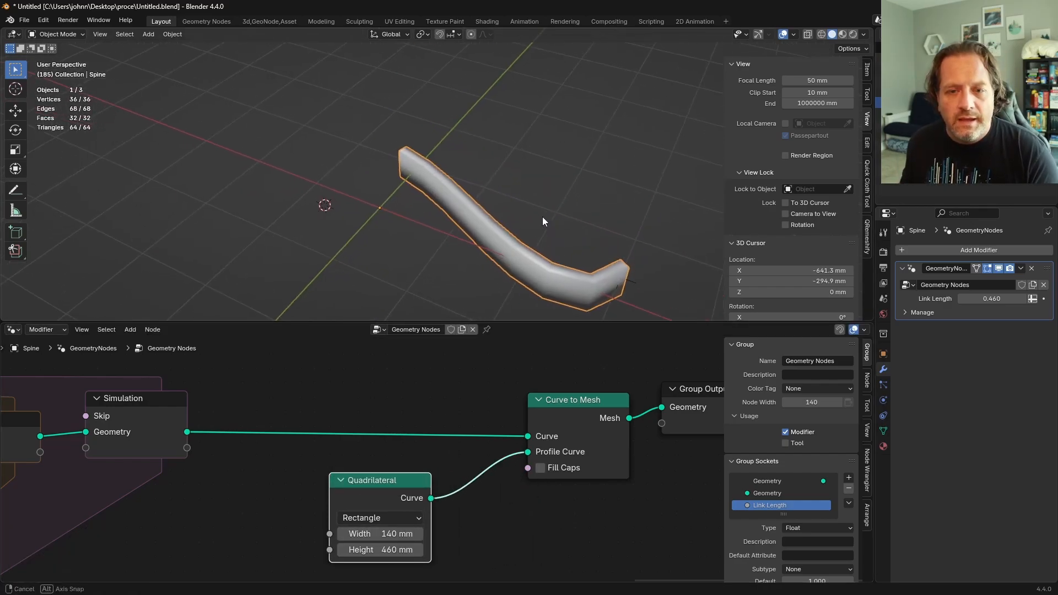
# Enable Fill Caps on the Curve to Mesh node to close the rope's ends.
pyautogui.moveTo(543, 217); pyautogui.dragTo(470, 174, button='middle')
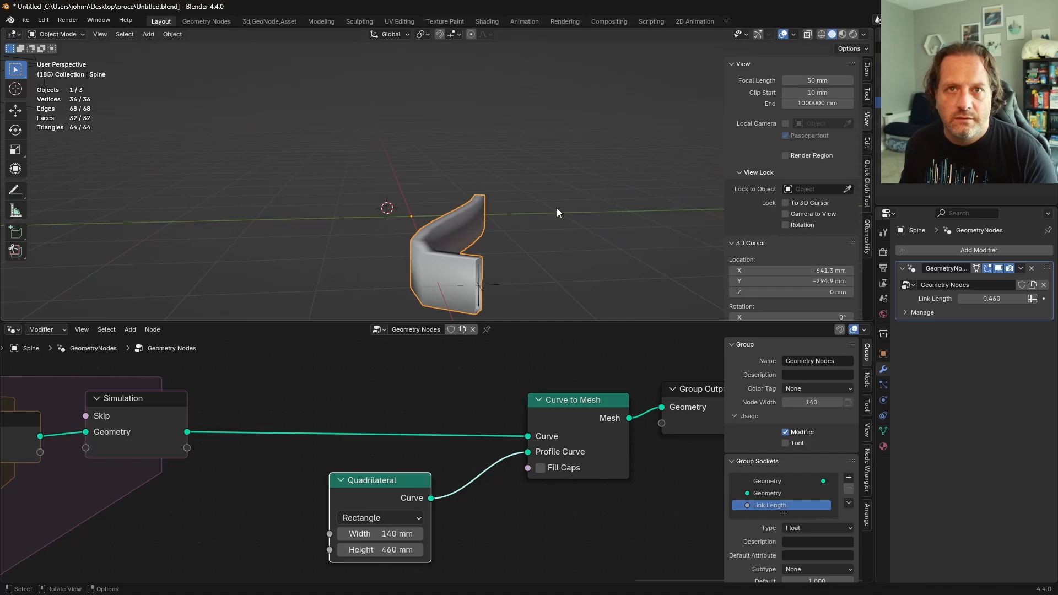
pyautogui.keyDown('shift'); pyautogui.moveTo(551, 266); pyautogui.dragTo(535, 234, button='middle'); pyautogui.keyUp('shift')
pyautogui.click(555, 470)
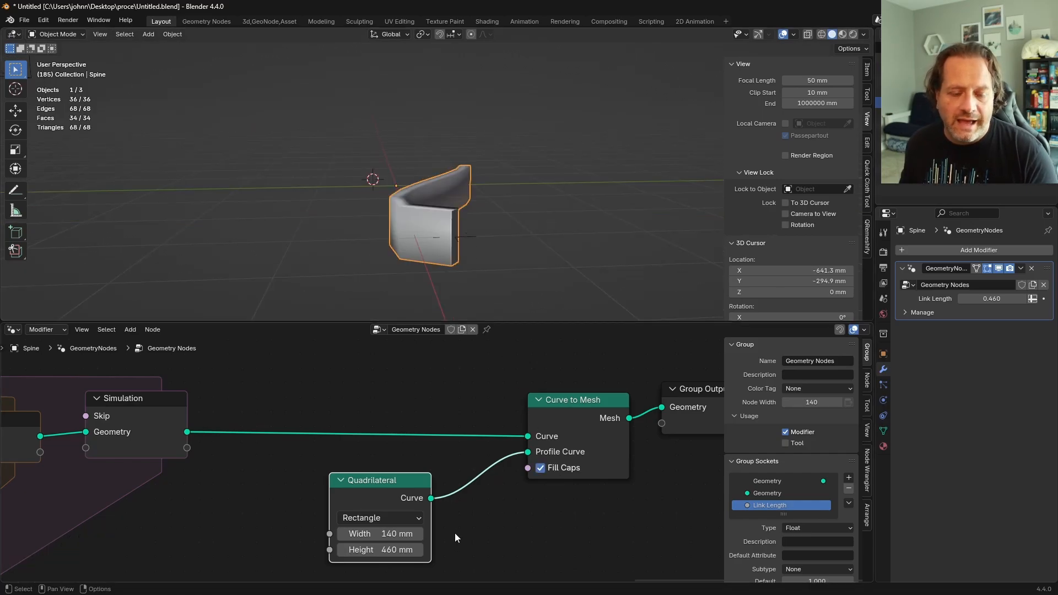
# Insert a Fillet Curve node between Quadrilateral and Curve to Mesh, set to Poly with Count 3 and Radius 60 mm.
pyautogui.hotkey('shift', 'a')
pyautogui.write('fill')
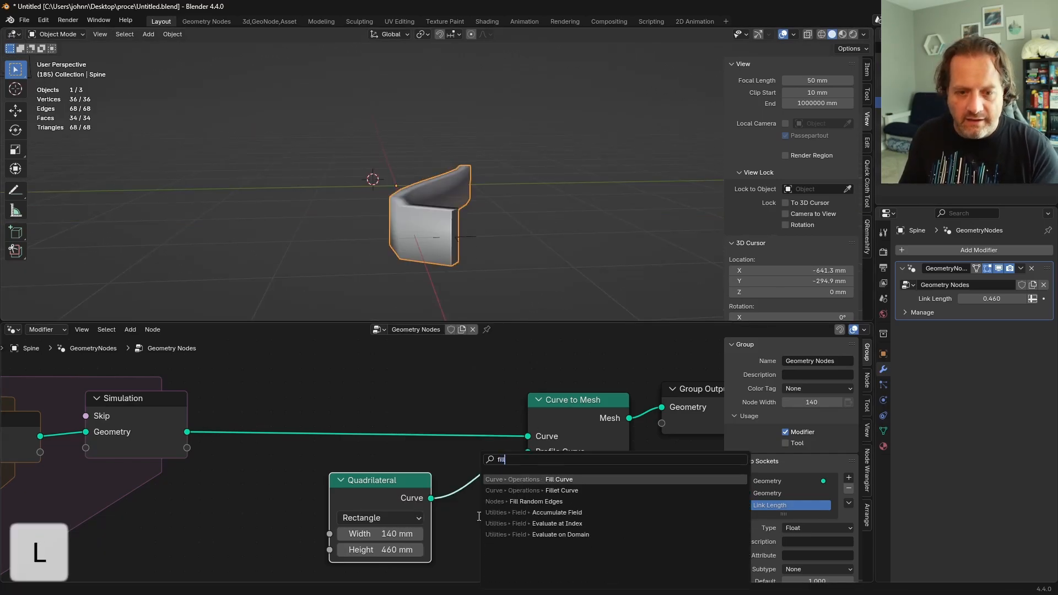
pyautogui.press('Down')
pyautogui.press('Return')
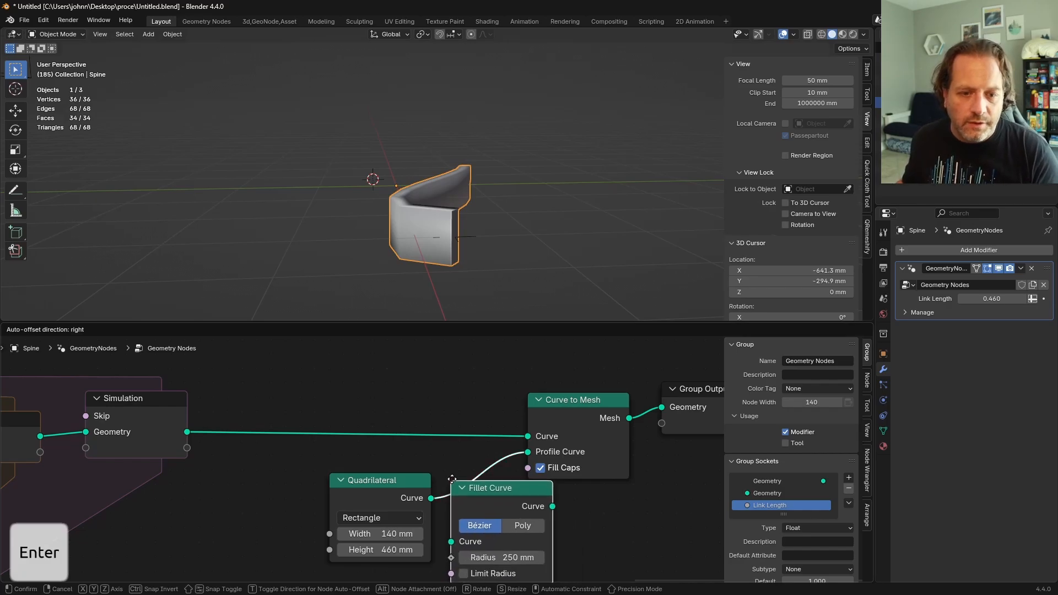
pyautogui.click(500, 537)
pyautogui.keyDown('shift'); pyautogui.moveTo(500, 538); pyautogui.dragTo(531, 553); pyautogui.keyUp('shift')
pyautogui.click(530, 505)
pyautogui.scroll(4, 417, 229)
pyautogui.moveTo(417, 230); pyautogui.dragTo(416, 158, button='middle')
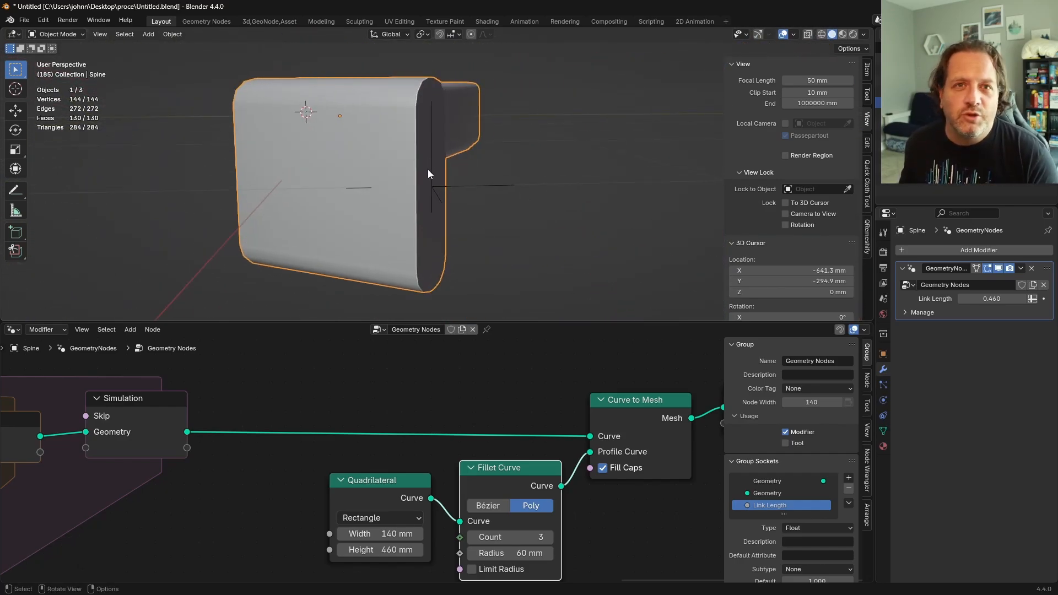
# Test the solid rope's motion in playback, stop the animation and return to the first frame.
pyautogui.press('g')
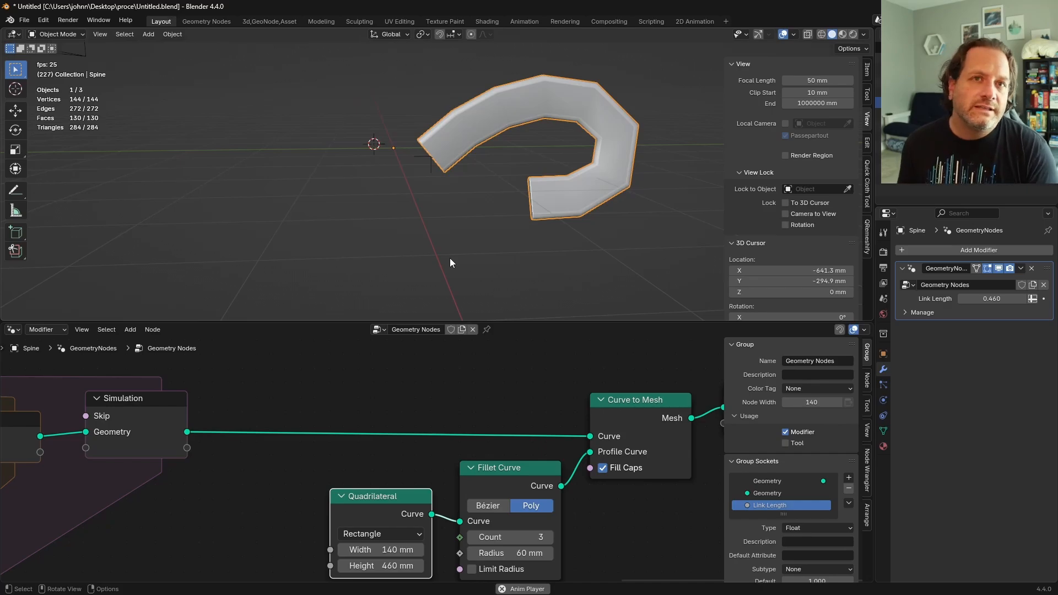
pyautogui.press('space')
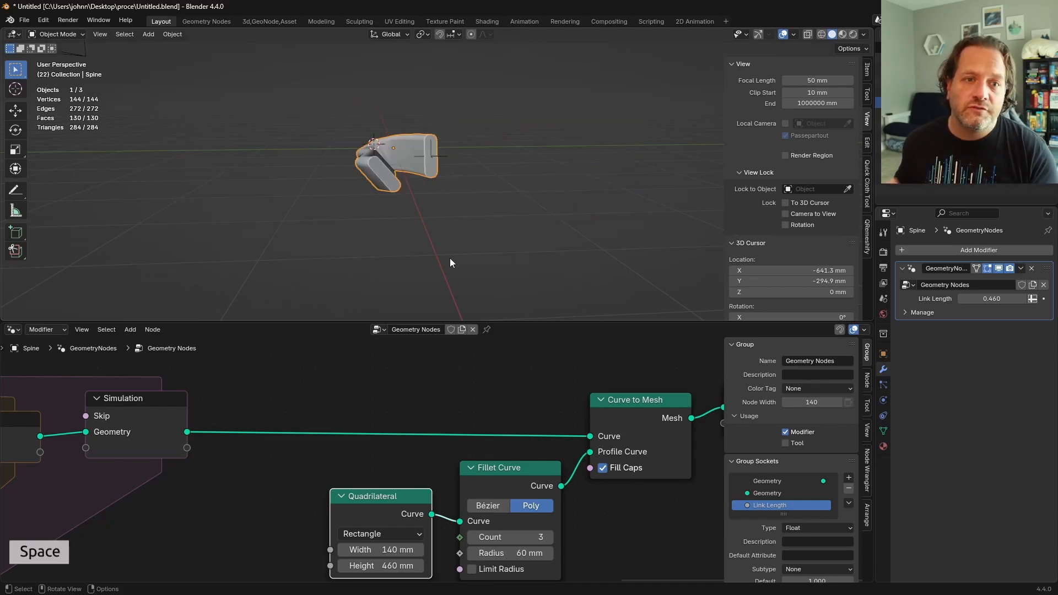
pyautogui.hotkey('shift', 'Left')
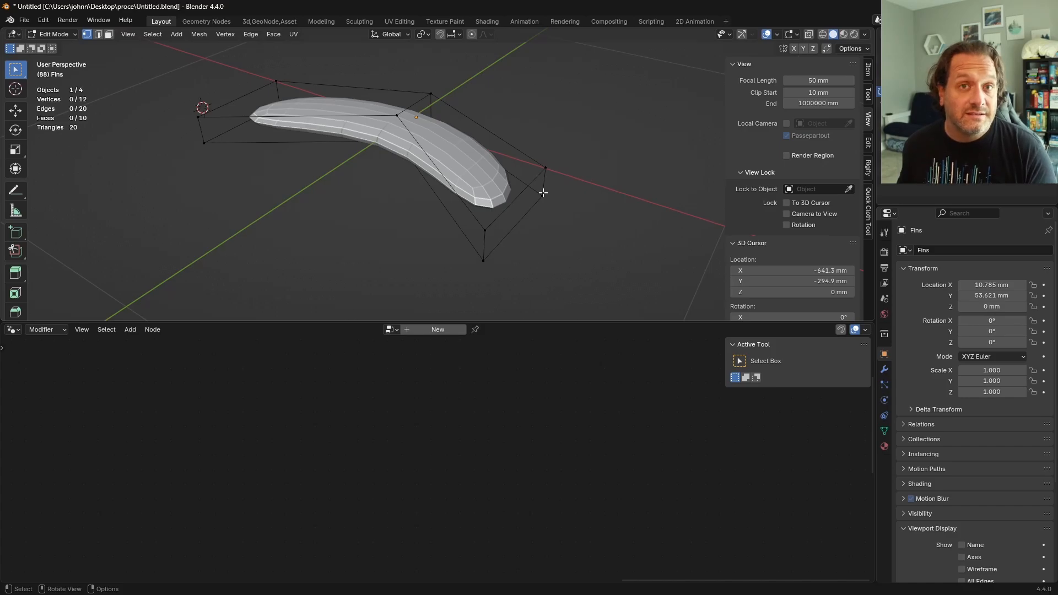
# Leave Edit Mode on the Fins object and turn on Axes in its viewport display.
pyautogui.press('Tab')
pyautogui.press('KP_7')
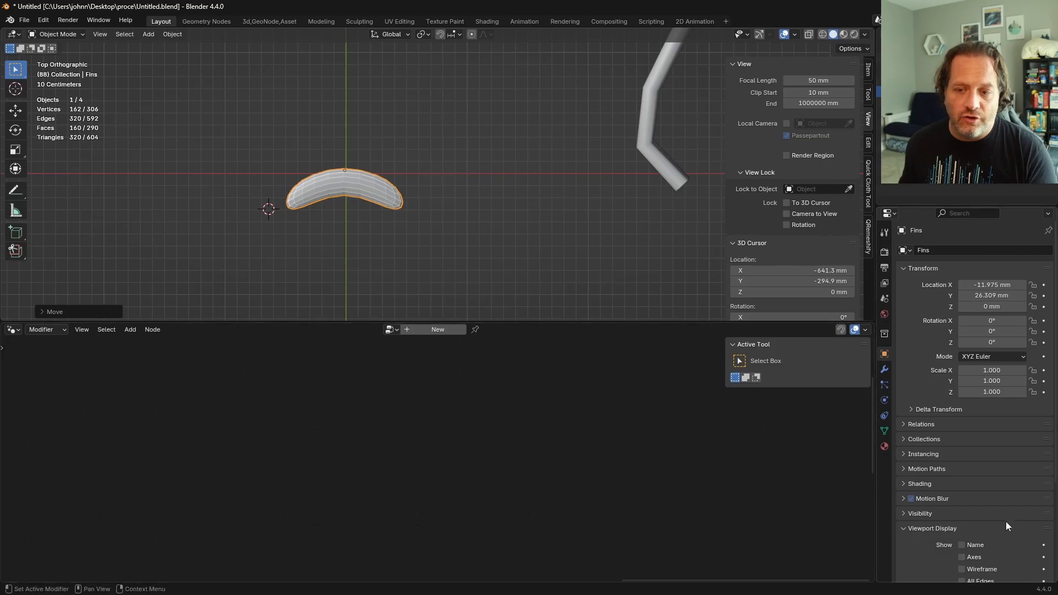
pyautogui.scroll(-5, 946, 488)
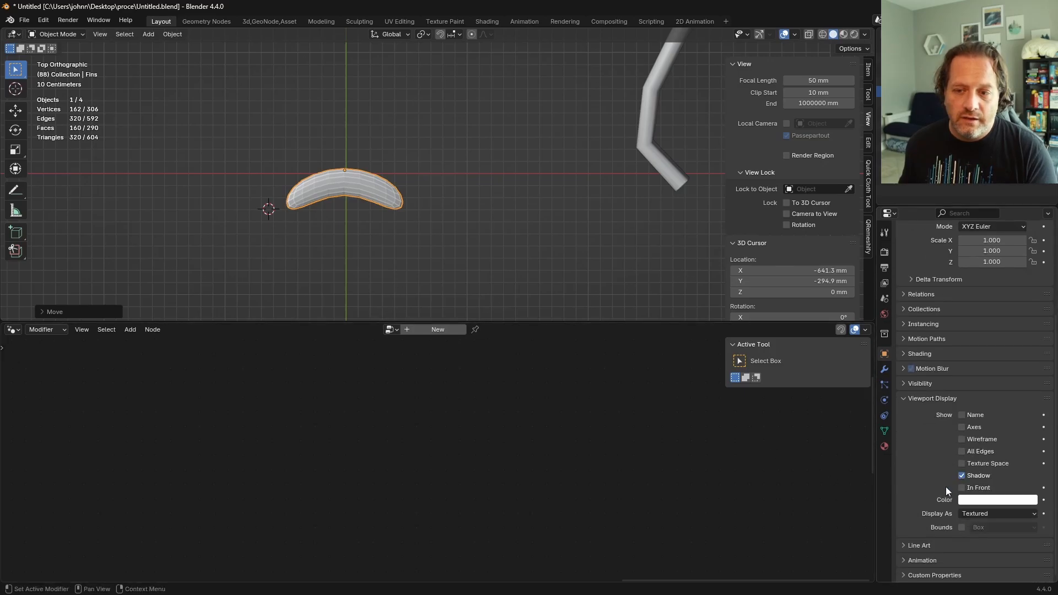
pyautogui.click(968, 428)
pyautogui.moveTo(437, 263); pyautogui.dragTo(412, 184, button='middle')
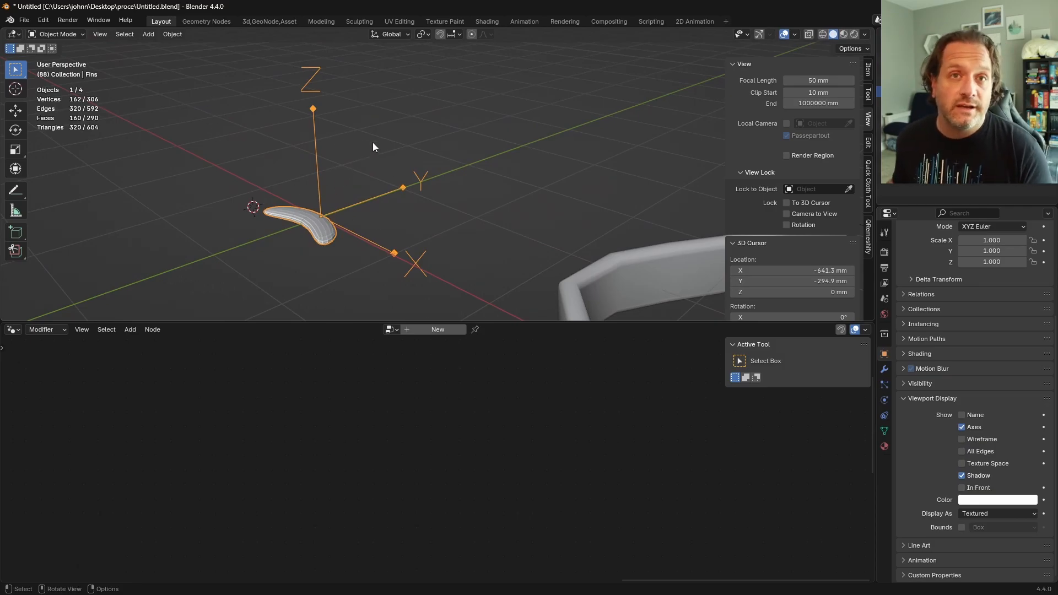
# Bring the Fins object into the Spine's node tree as an Object Info node and shift Group Output away from Curve to Mesh.
pyautogui.scroll(-3, 380, 157)
pyautogui.click(508, 187)
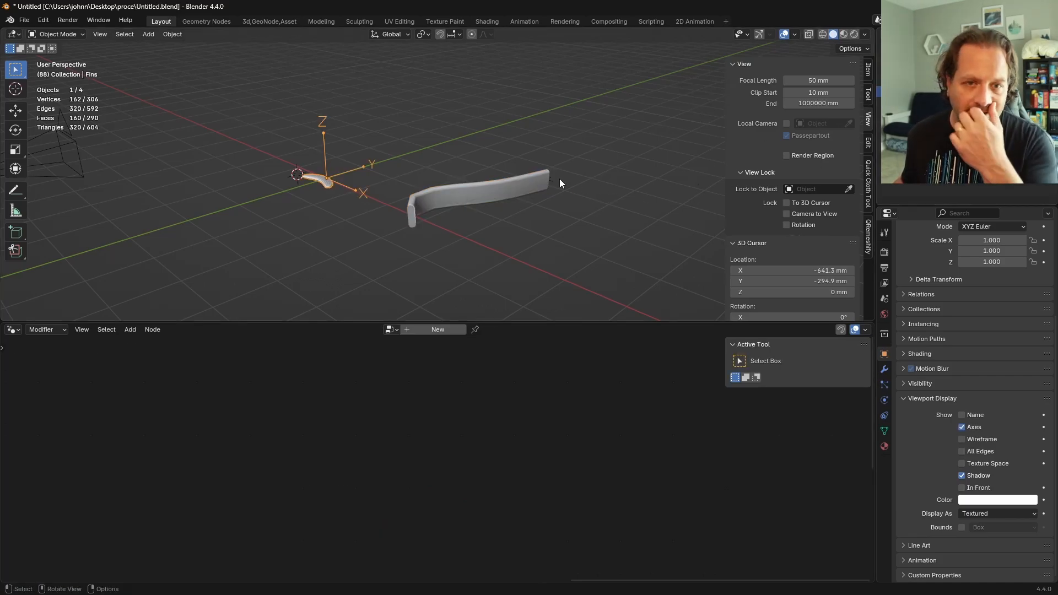
pyautogui.moveTo(904, 91); pyautogui.dragTo(347, 348)
pyautogui.scroll(-4, 386, 413)
pyautogui.keyDown('shift'); pyautogui.moveTo(448, 493); pyautogui.dragTo(617, 493); pyautogui.keyUp('shift')
pyautogui.moveTo(308, 358); pyautogui.dragTo(311, 375)
pyautogui.click(693, 452)
pyautogui.press('g')
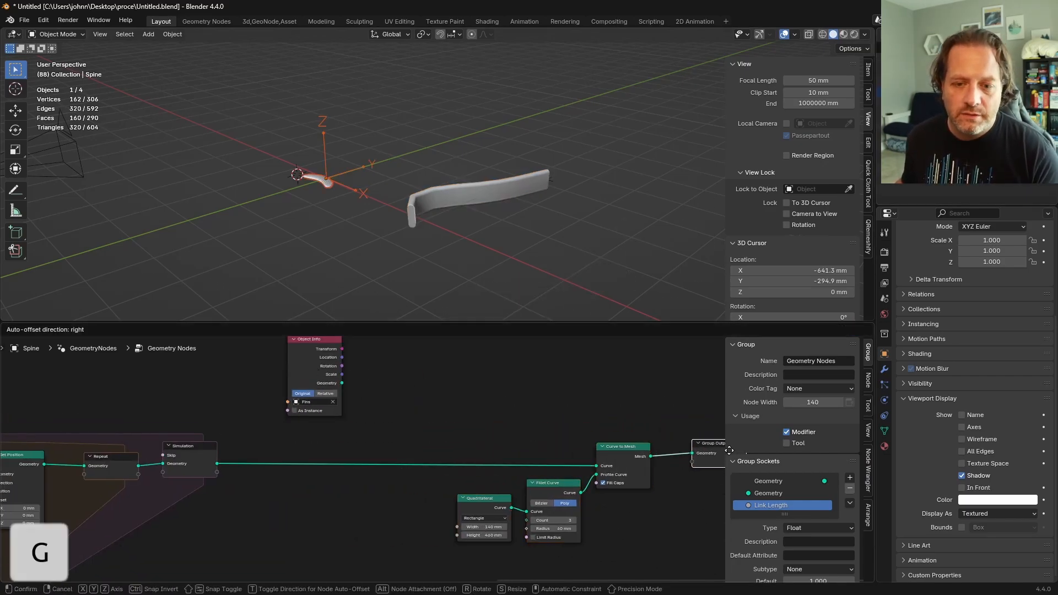
pyautogui.click(721, 453)
# Insert a Join Geometry node before Group Output and connect the Fins Object Info geometry to it.
pyautogui.keyDown('shift'); pyautogui.moveTo(623, 462); pyautogui.dragTo(495, 440, button='middle'); pyautogui.keyUp('shift')
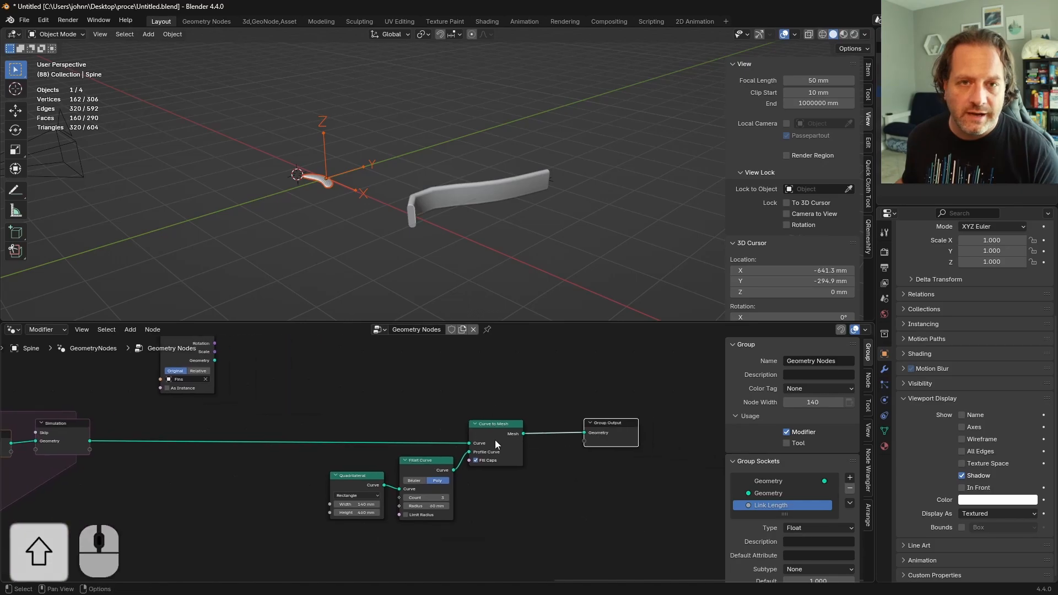
pyautogui.hotkey('shift', 'a')
pyautogui.write('join')
pyautogui.press('Return')
pyautogui.click(576, 444)
pyautogui.moveTo(214, 361); pyautogui.dragTo(552, 451)
# Start animation playback and switch the 3D view to top orthographic.
pyautogui.press('space')
pyautogui.press('`')
pyautogui.press('Left')
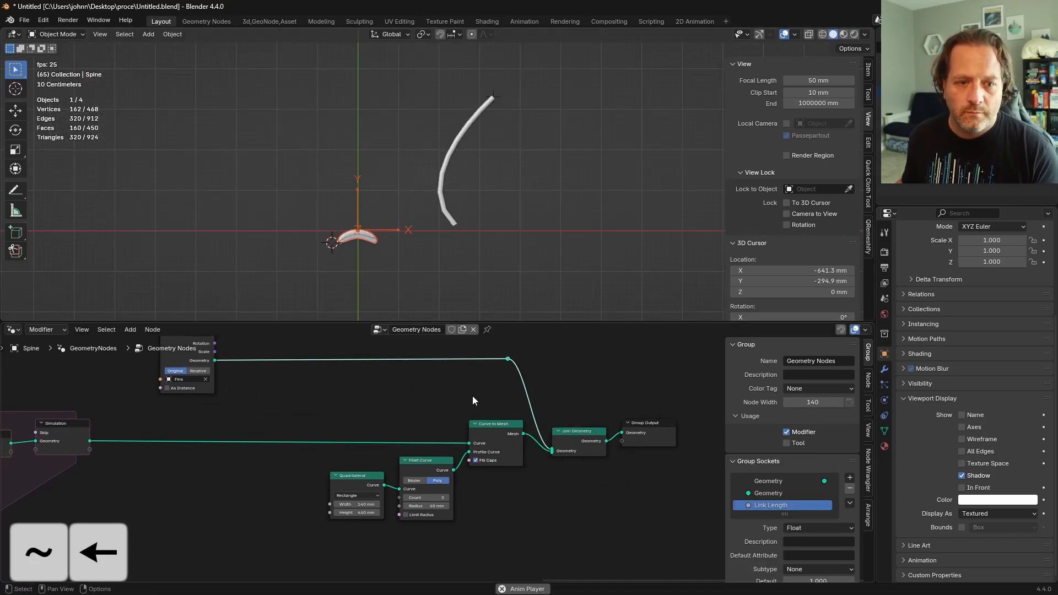
# Insert a Transform Geometry node on the link between the Fins Object Info node and Join Geometry.
pyautogui.scroll(3, 371, 397)
pyautogui.keyDown('shift'); pyautogui.moveTo(371, 397); pyautogui.dragTo(411, 466, button='middle'); pyautogui.keyUp('shift')
pyautogui.click(173, 378)
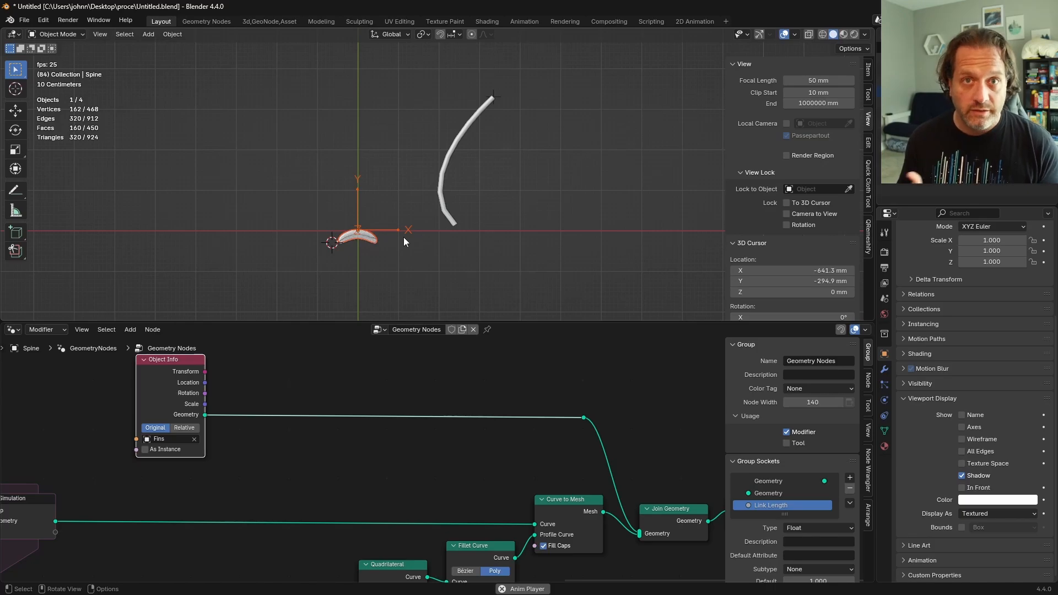
pyautogui.hotkey('shift', 'a')
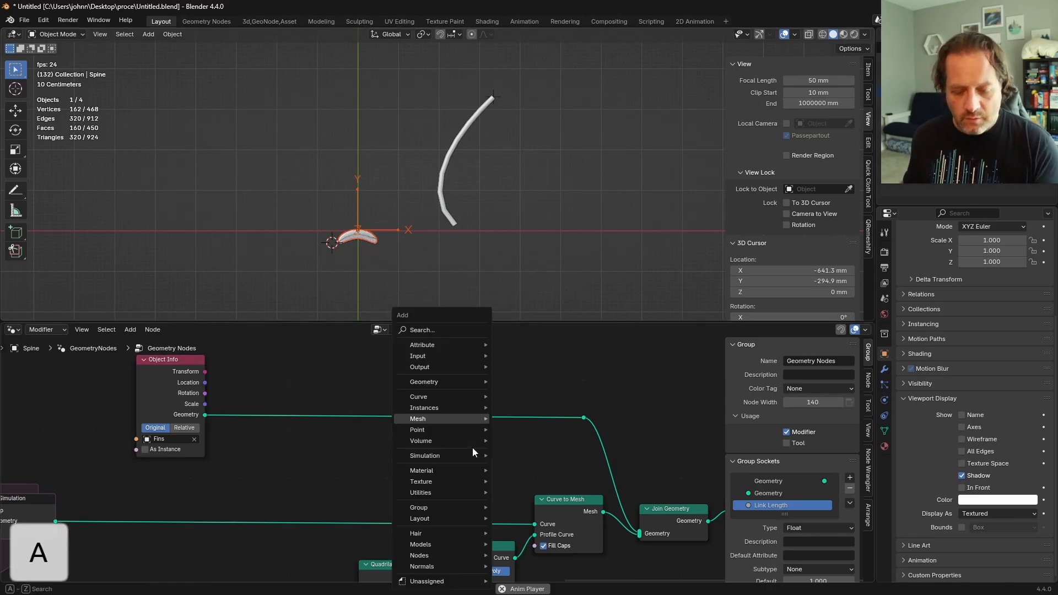
pyautogui.write('tran')
pyautogui.press('Return')
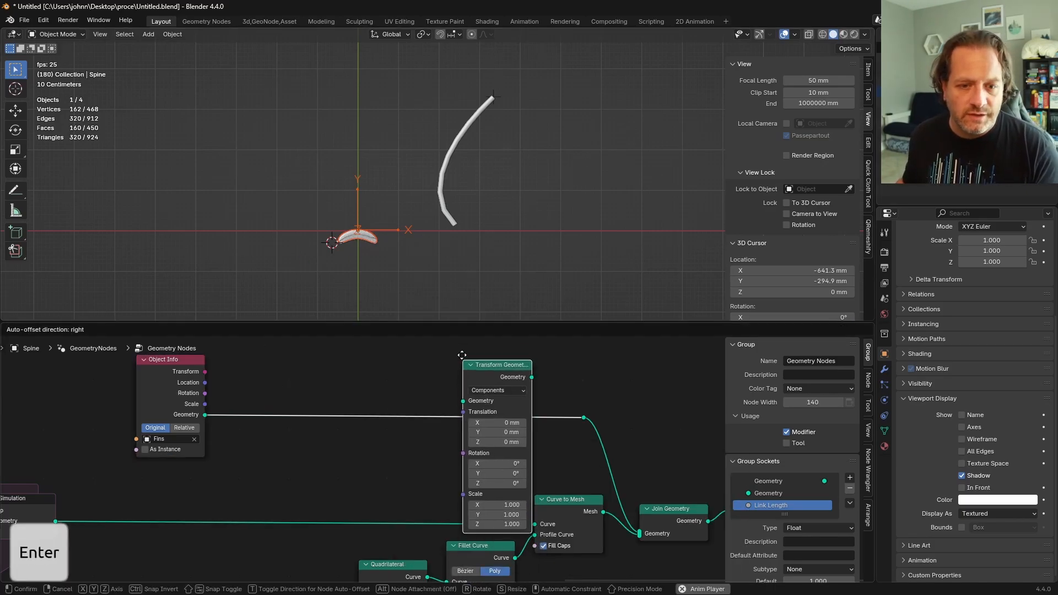
pyautogui.click(455, 367)
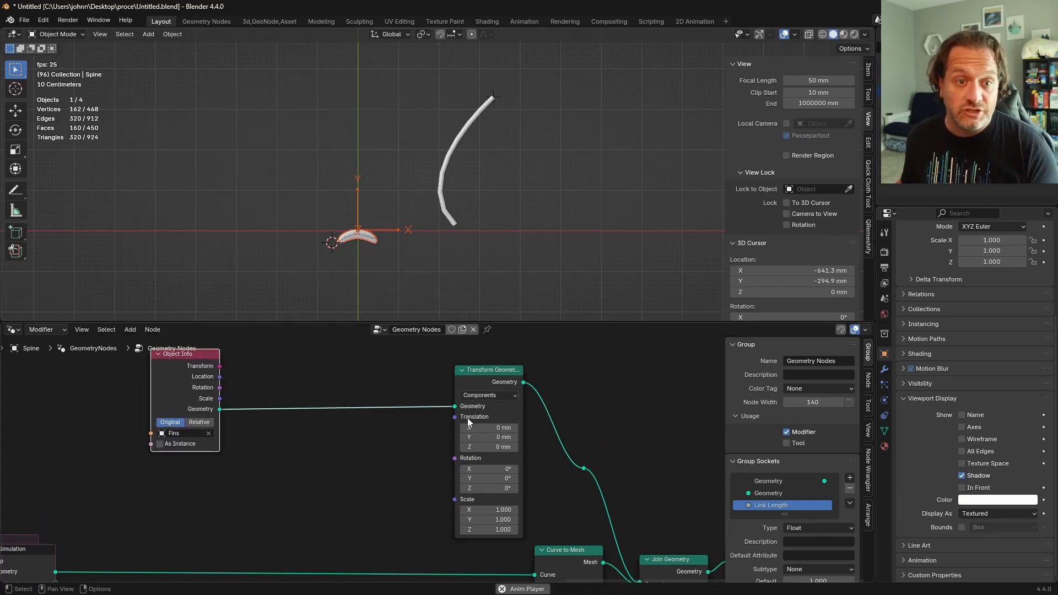
# Add a Sample Curve node below the Fins link and connect the Simulation's Geometry output to its Curves input.
pyautogui.moveTo(312, 521); pyautogui.dragTo(361, 464, button='middle')
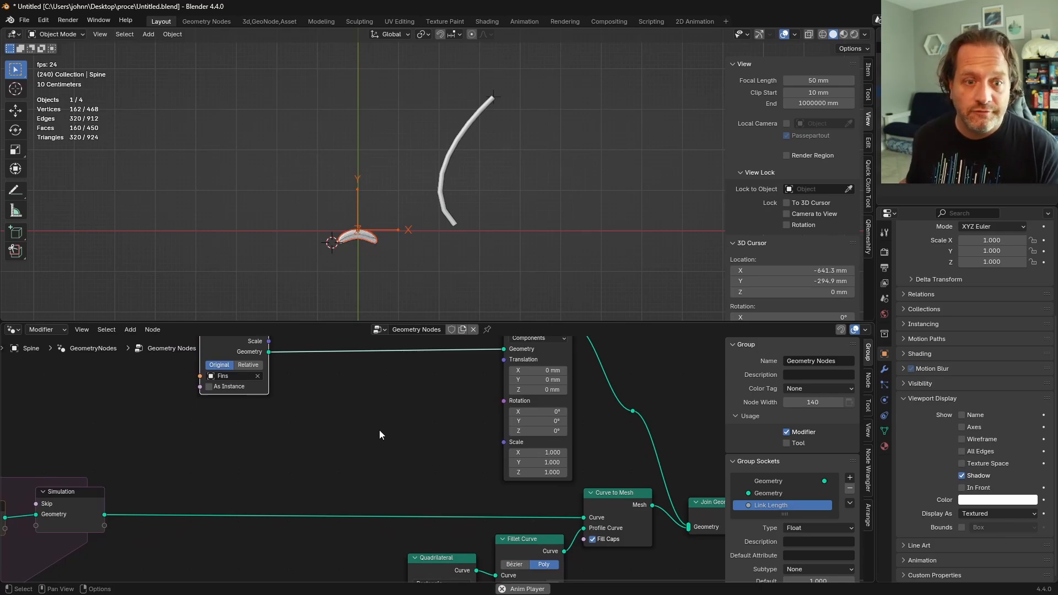
pyautogui.hotkey('shift', 'a')
pyautogui.write('samp')
pyautogui.press('Return')
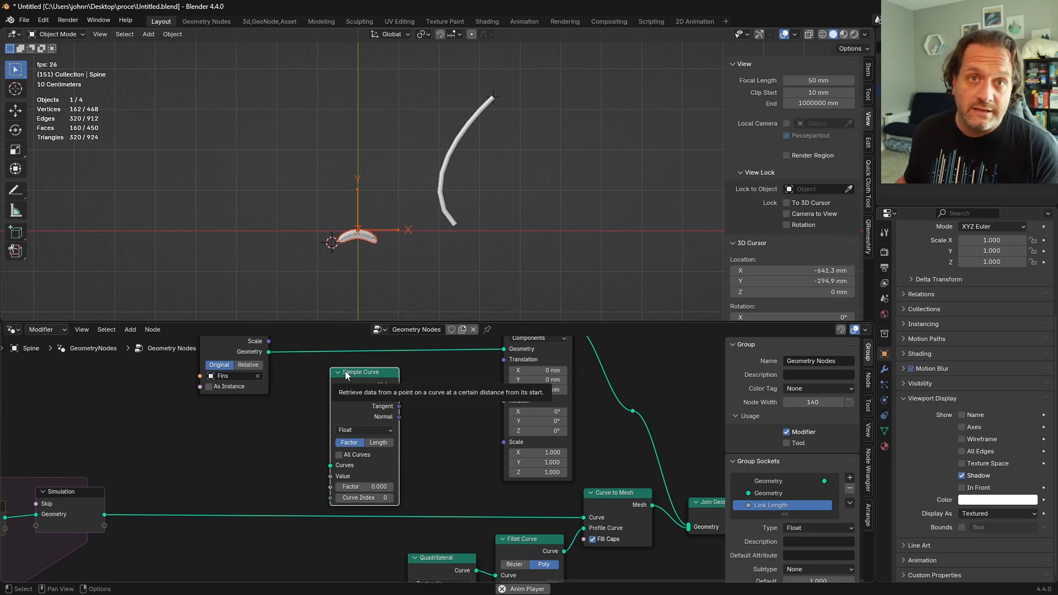
pyautogui.moveTo(393, 375); pyautogui.dragTo(391, 372)
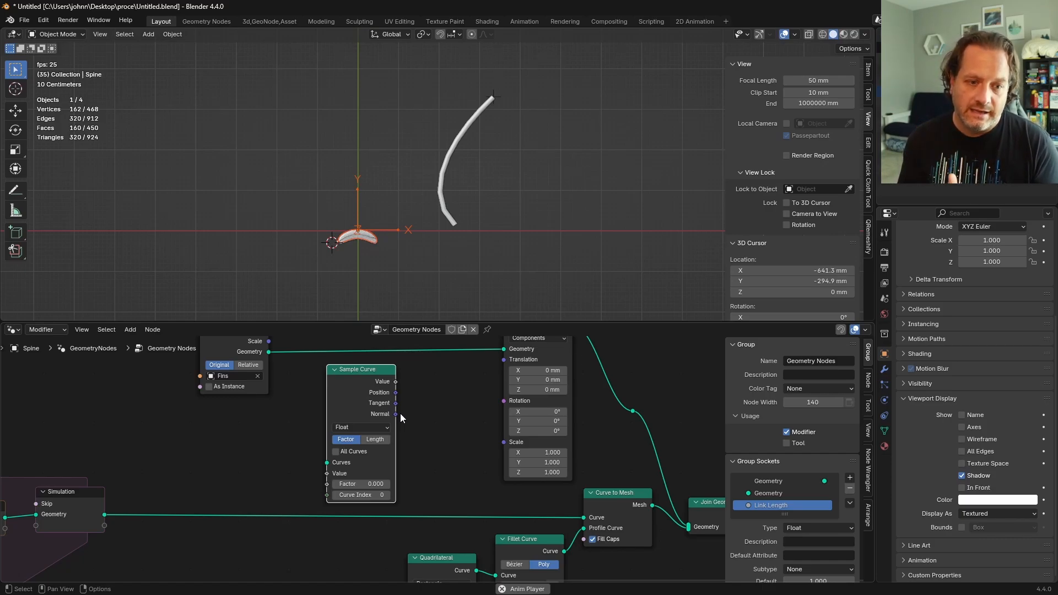
pyautogui.moveTo(104, 514); pyautogui.dragTo(322, 465)
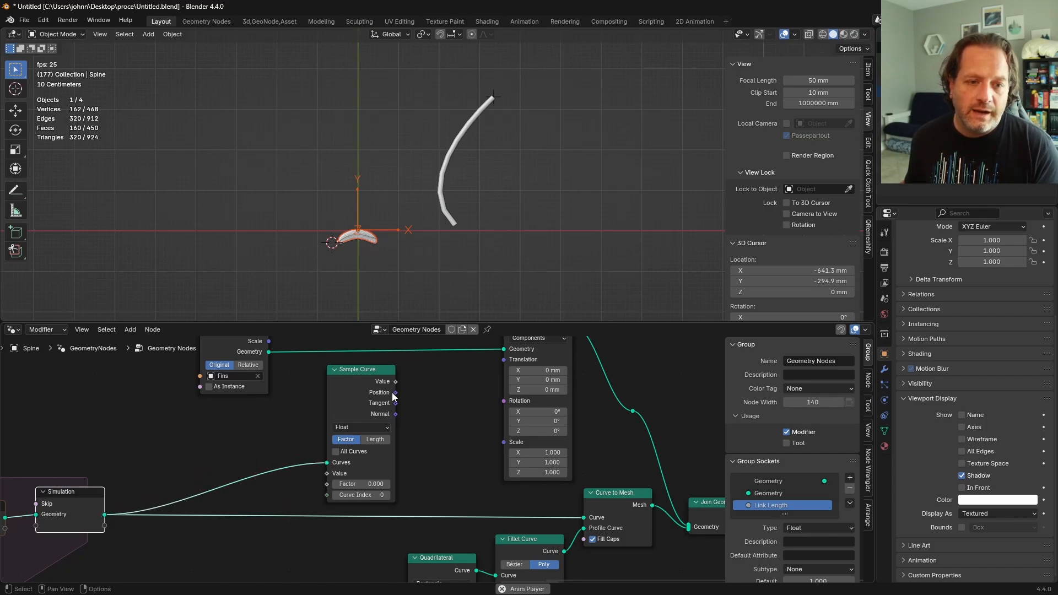
# Link Sample Curve's Position to Transform Geometry's Translation and inspect the fin's placement at the rope's head.
pyautogui.moveTo(396, 392); pyautogui.dragTo(507, 360)
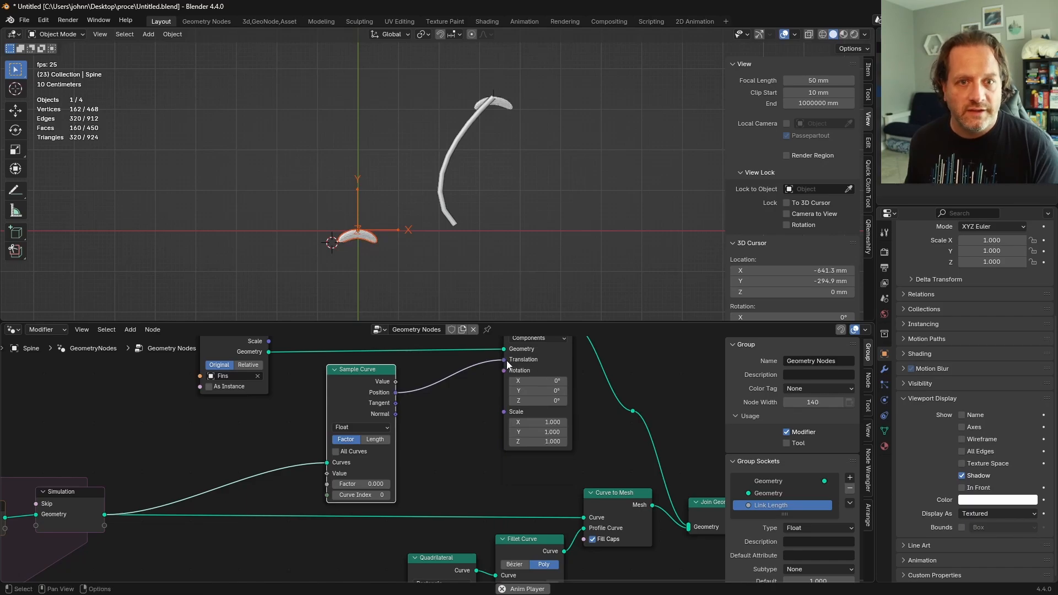
pyautogui.scroll(4, 499, 102)
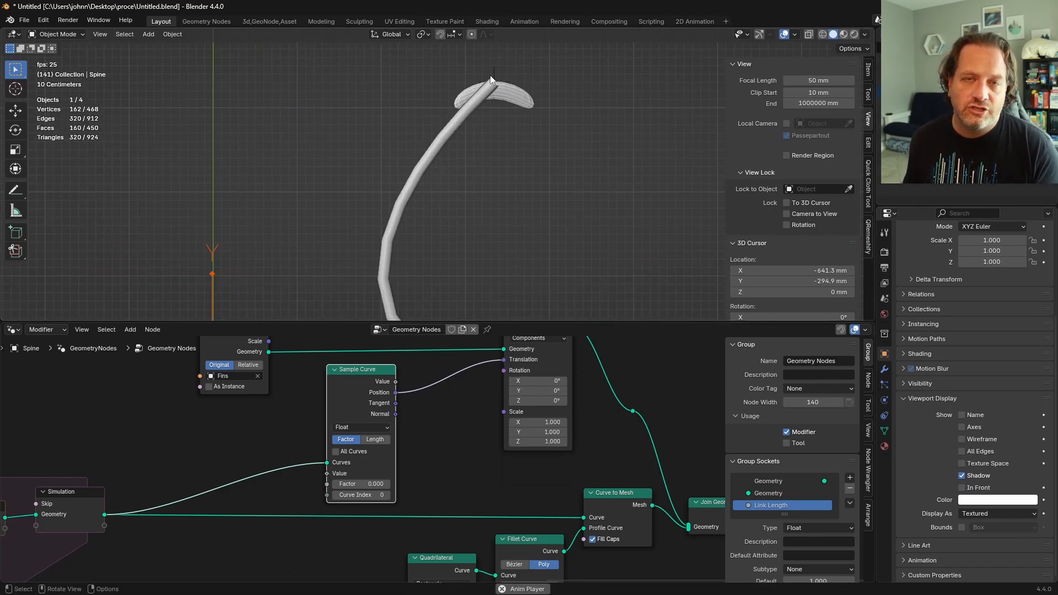
pyautogui.scroll(-2, 492, 147)
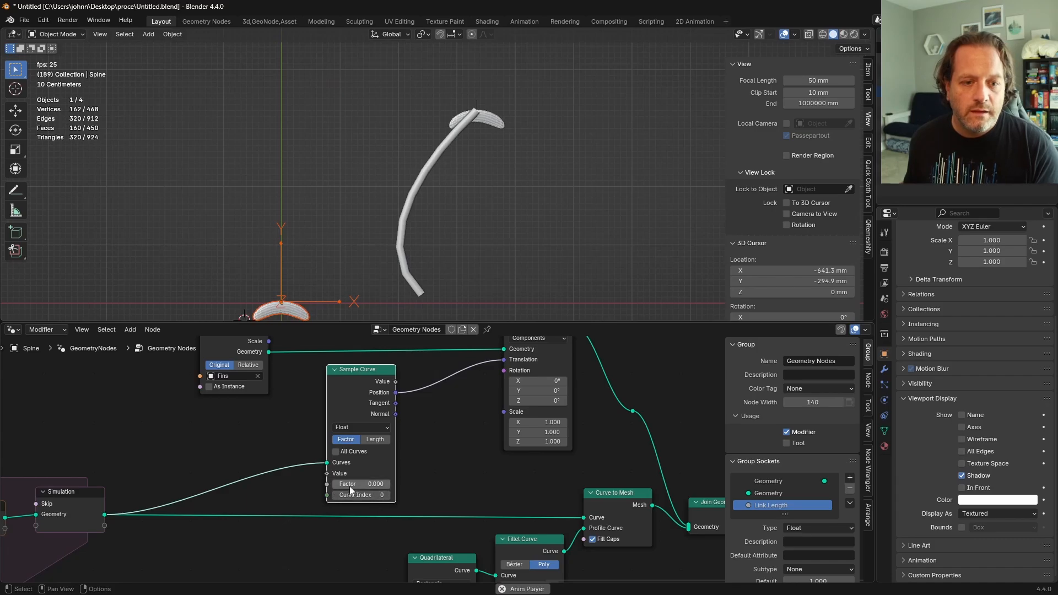
# Set Sample Curve's Factor to about 0.212 to slide the fin back along the spine, and stop playback.
pyautogui.moveTo(346, 489)
pyautogui.keyDown('shift'); pyautogui.mouseDown()
pyautogui.moveTo(425, 489)
pyautogui.moveTo(349, 487)
pyautogui.mouseUp(); pyautogui.keyUp('shift')
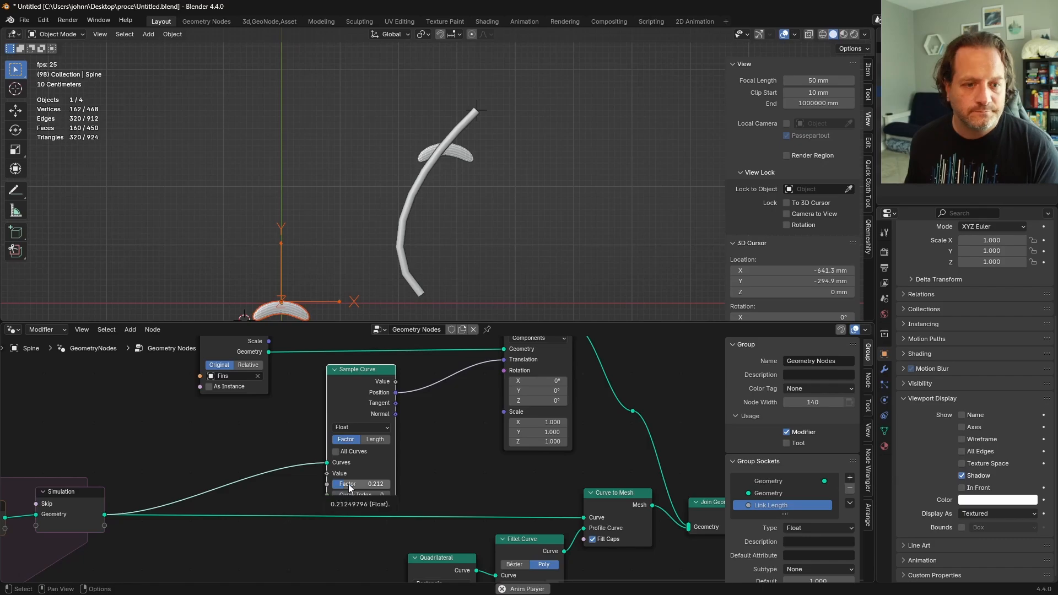
pyautogui.click(463, 155)
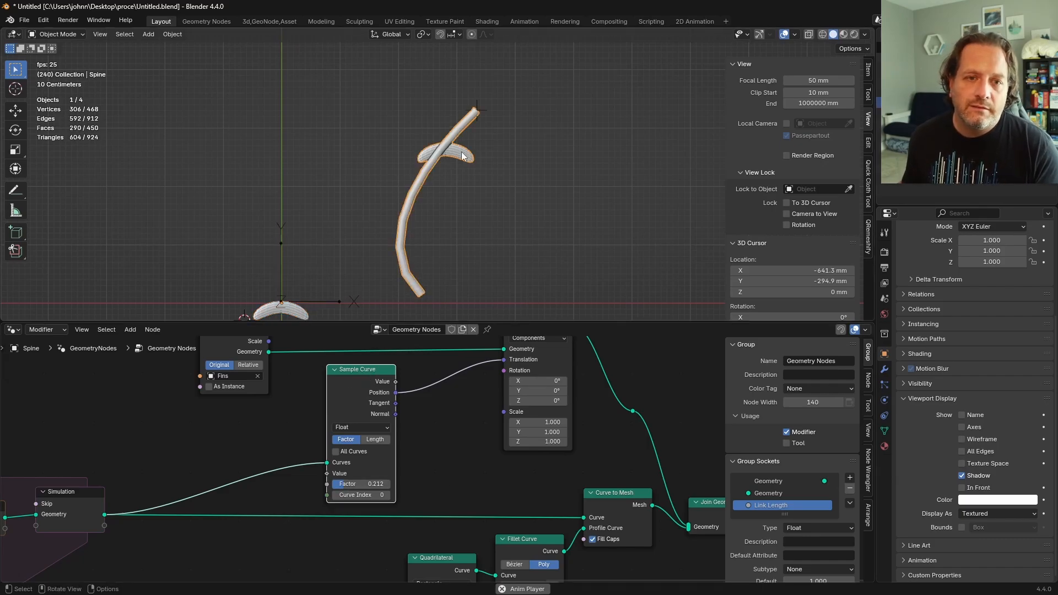
pyautogui.press('space')
# Move the empty during playback to about X 2578 mm, Y 1701 mm to test the fin, and reselect the spine.
pyautogui.click(477, 104)
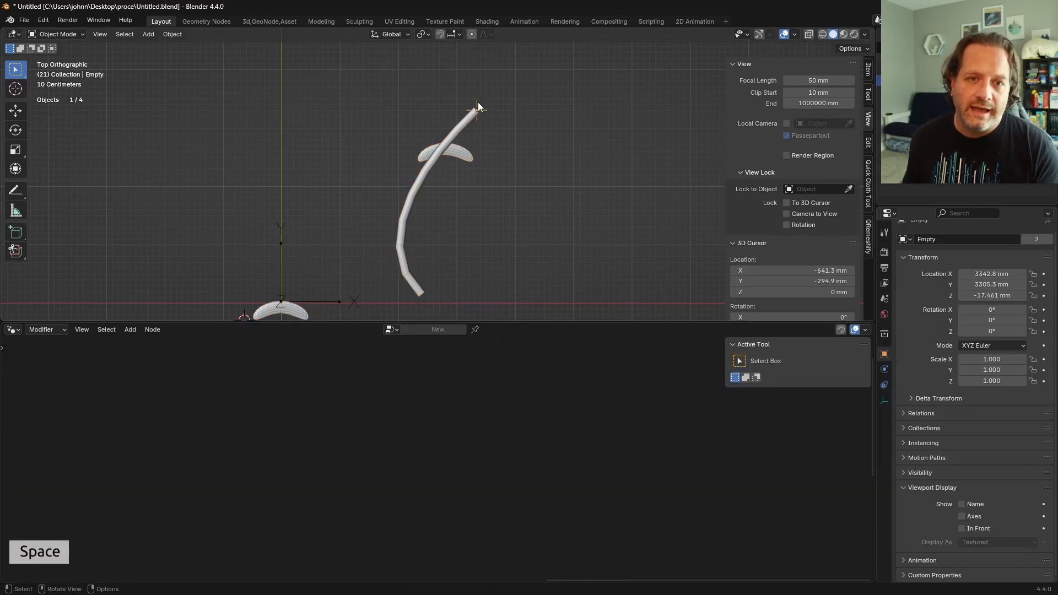
pyautogui.press('g')
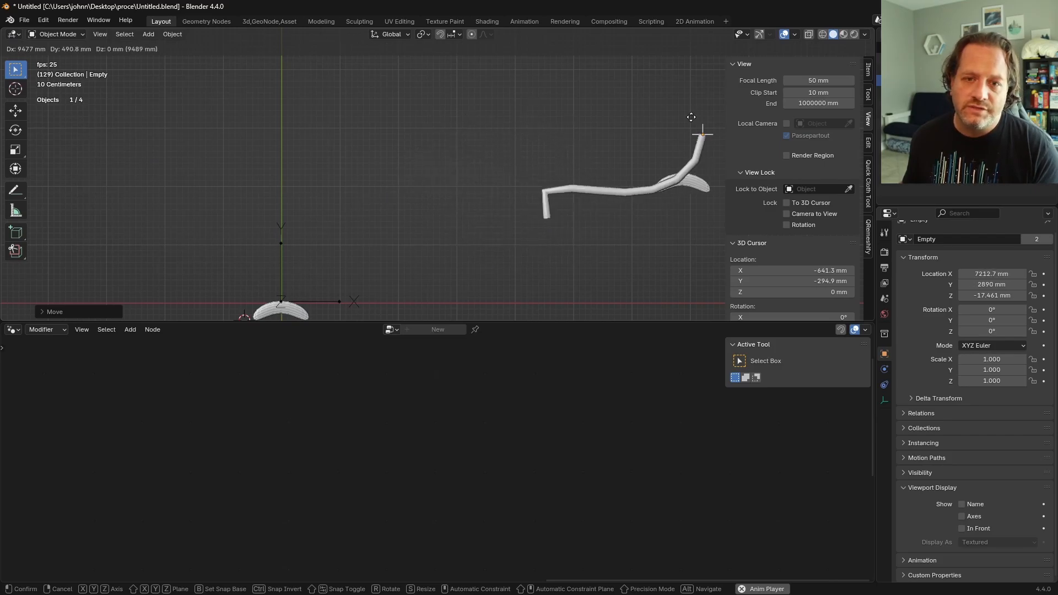
pyautogui.click(430, 202)
pyautogui.click(446, 190)
pyautogui.press('Tab')
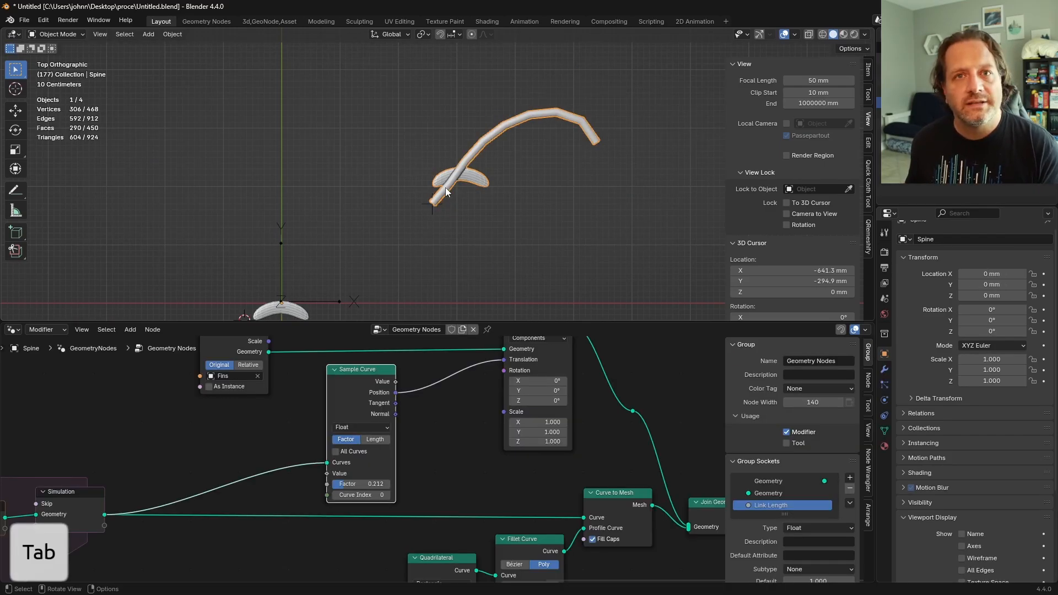
# Annotate the curve's tangent direction with a straight line running from the fin out past the spine's head.
pyautogui.scroll(4, 451, 191)
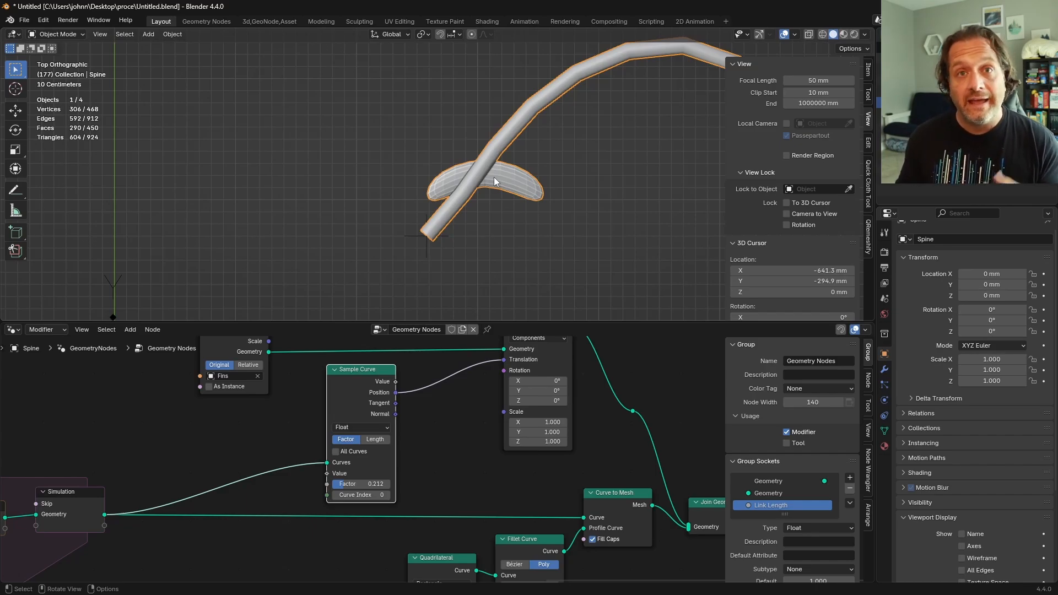
pyautogui.hotkey('shift', 'space')
pyautogui.press('d')
pyautogui.moveTo(478, 171); pyautogui.dragTo(372, 301)
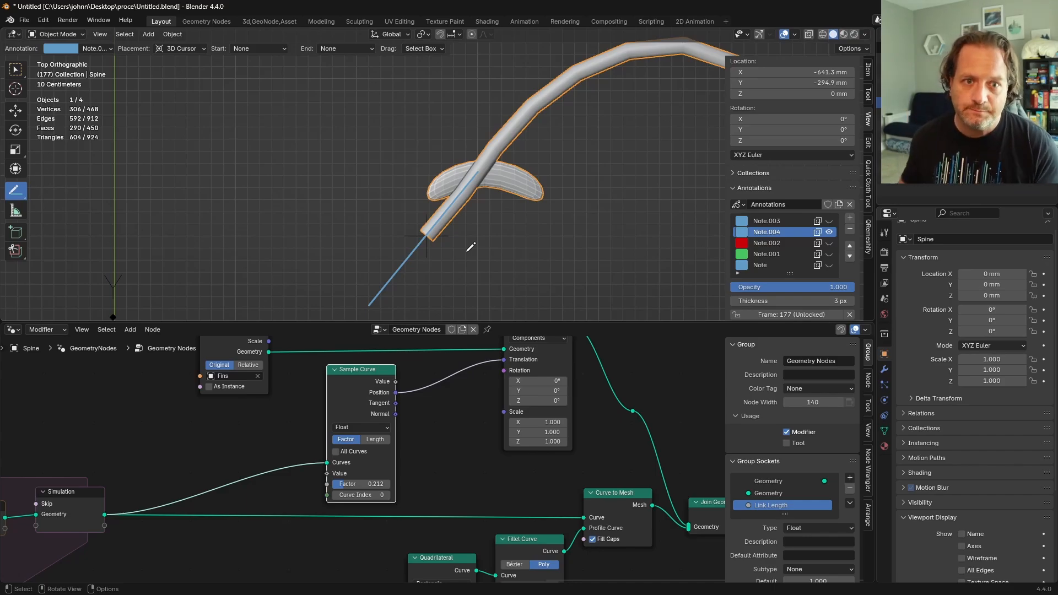
pyautogui.keyDown('shift'); pyautogui.moveTo(471, 248); pyautogui.dragTo(424, 187, button='middle'); pyautogui.keyUp('shift')
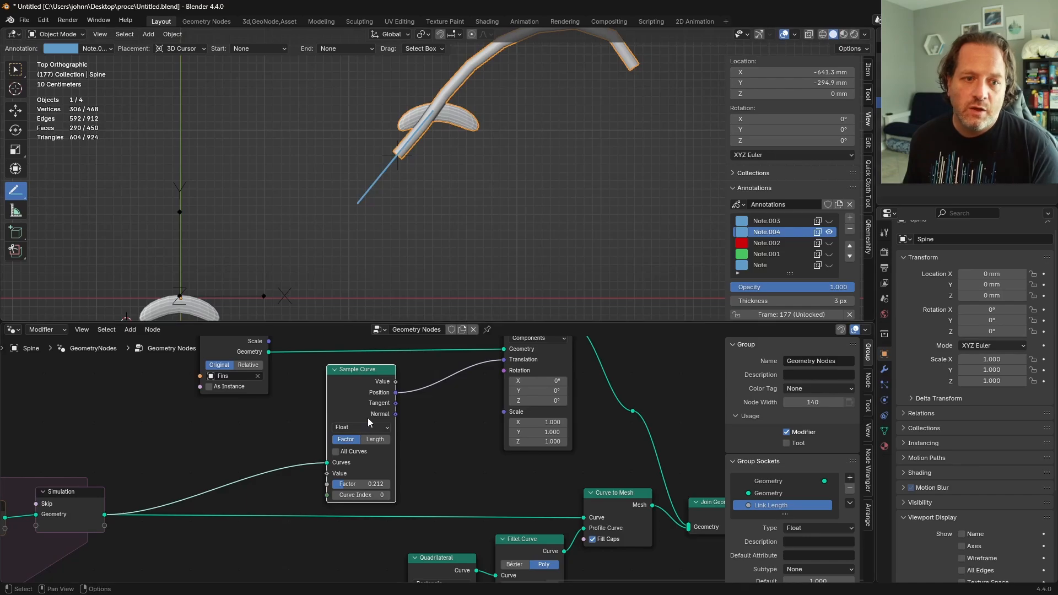
# Add an Align Rotation to Vector node between Sample Curve and Transform Geometry.
pyautogui.moveTo(365, 388); pyautogui.dragTo(329, 389)
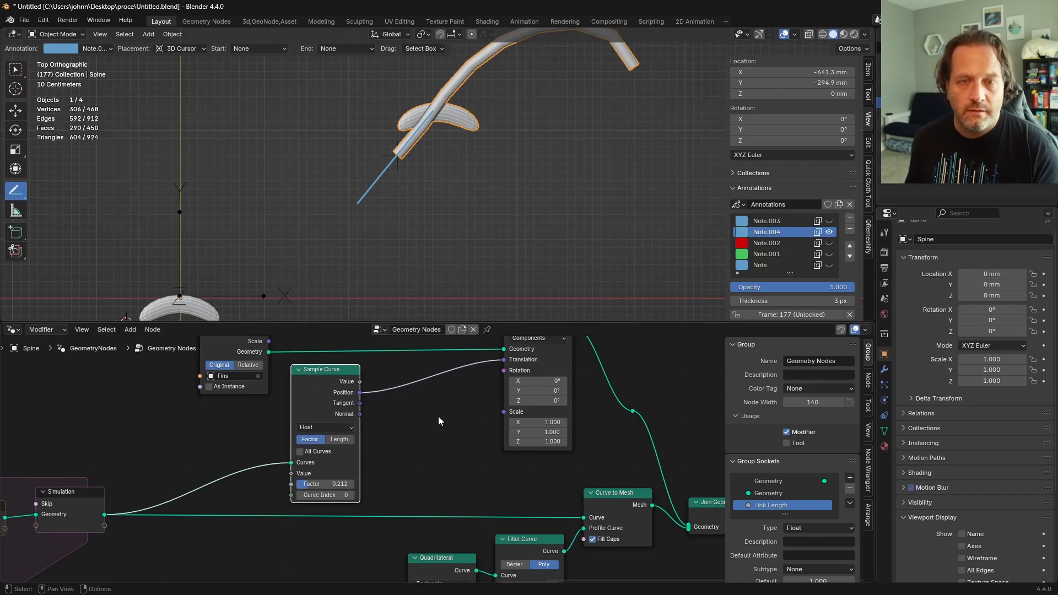
pyautogui.hotkey('shift', 'a')
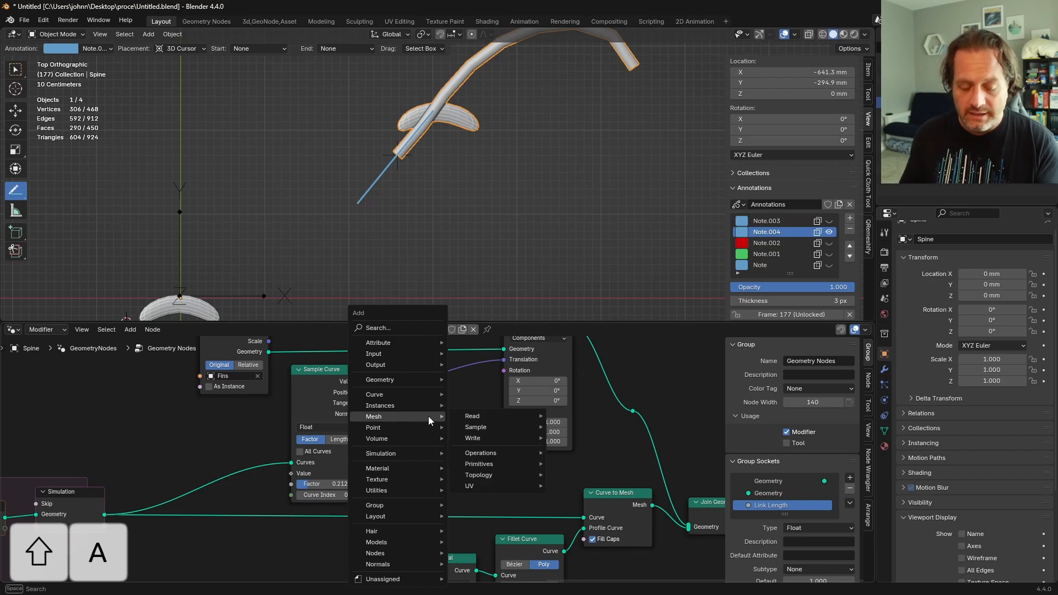
pyautogui.write('alig')
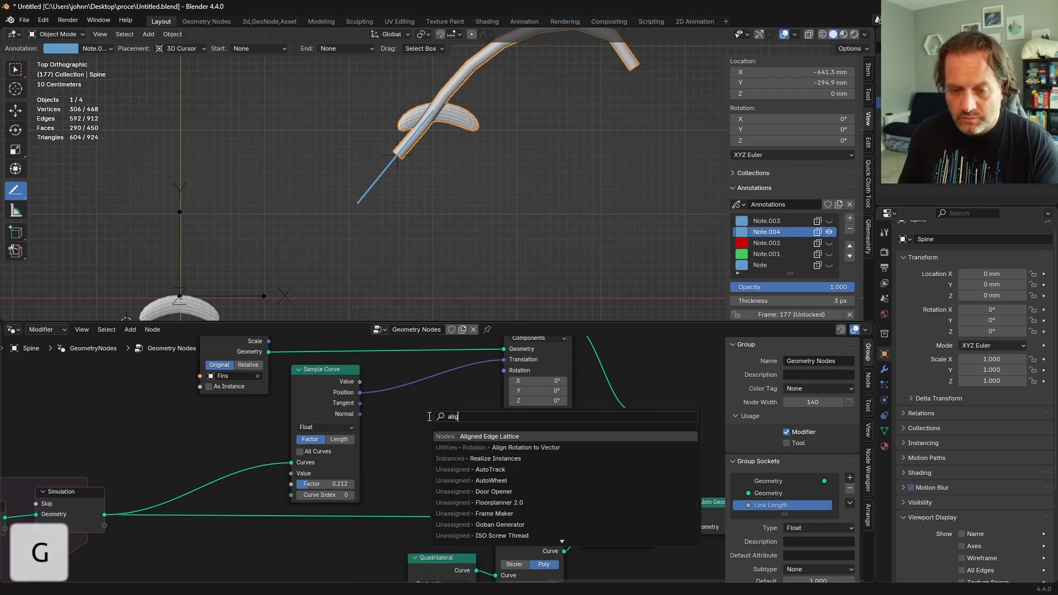
pyautogui.write('n r')
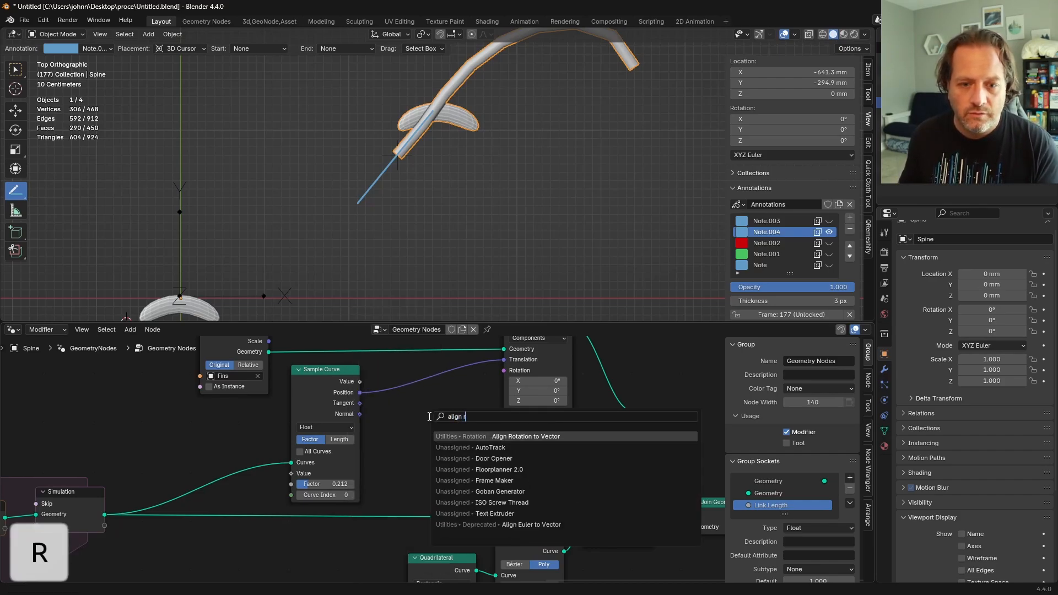
pyautogui.press('Return')
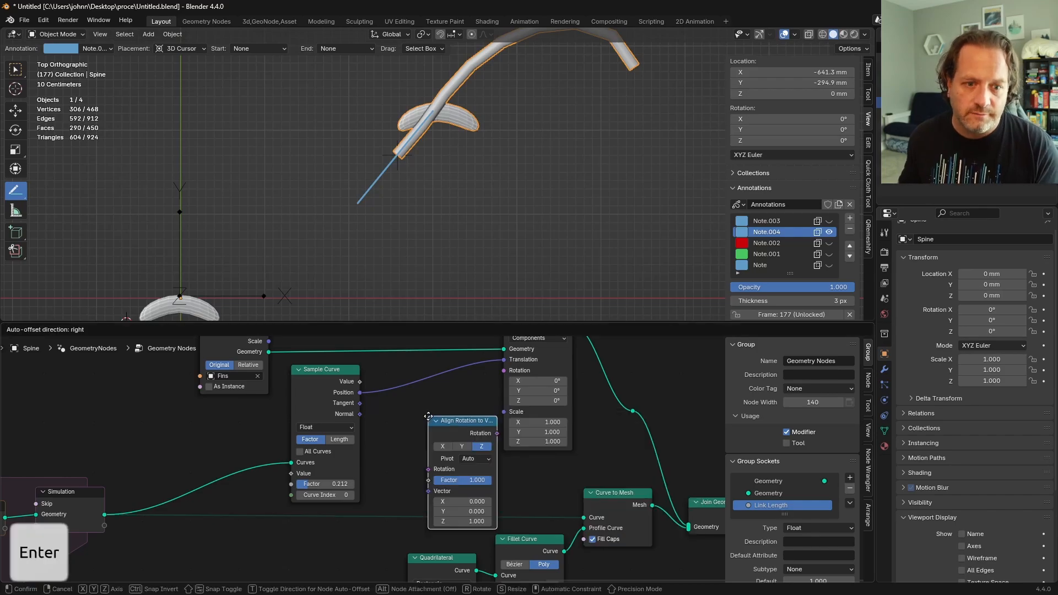
pyautogui.click(430, 418)
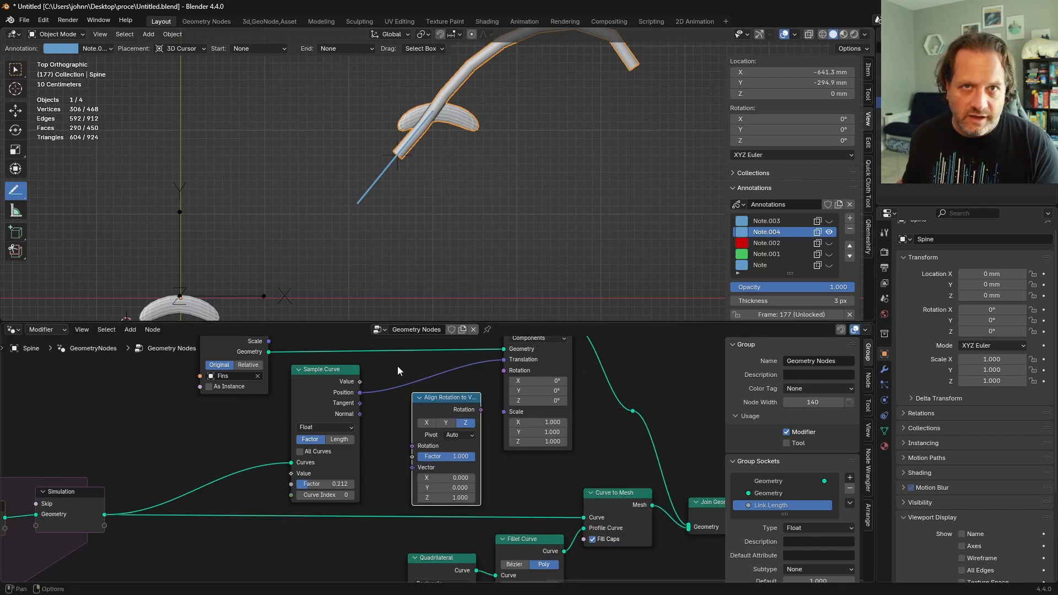
# Connect Sample Curve's Tangent output to the Vector input of Align Rotation to Vector.
pyautogui.moveTo(360, 403); pyautogui.dragTo(407, 471)
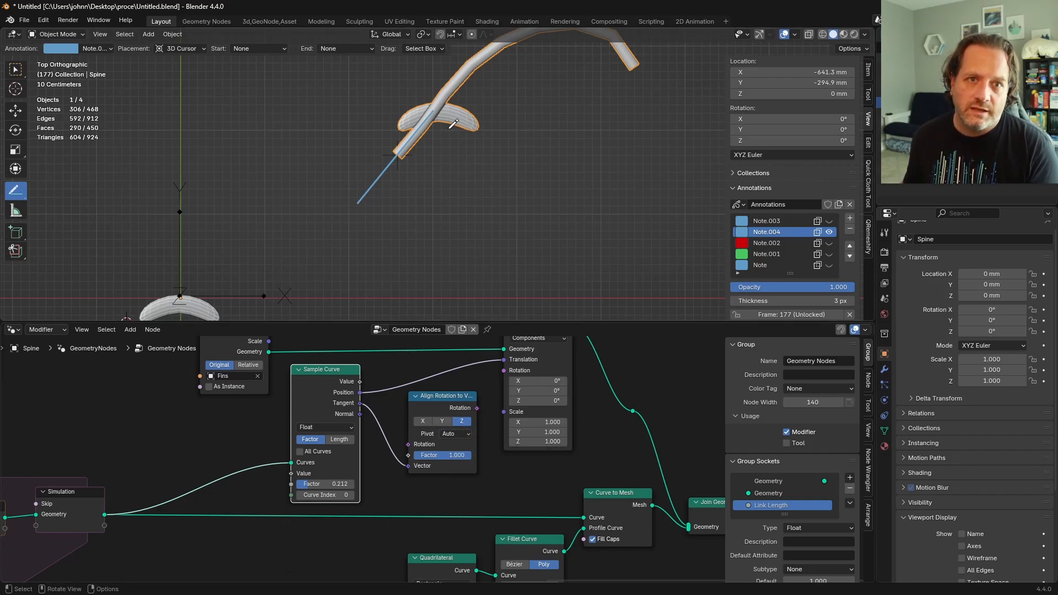
pyautogui.moveTo(438, 400); pyautogui.dragTo(428, 408)
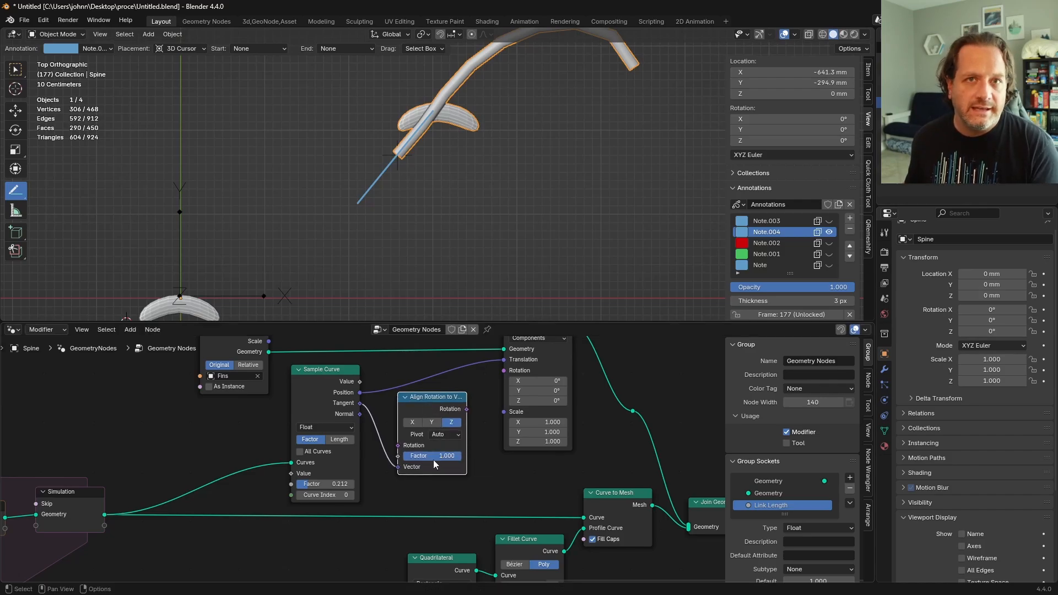
pyautogui.scroll(1, 418, 460)
pyautogui.scroll(1, 430, 461)
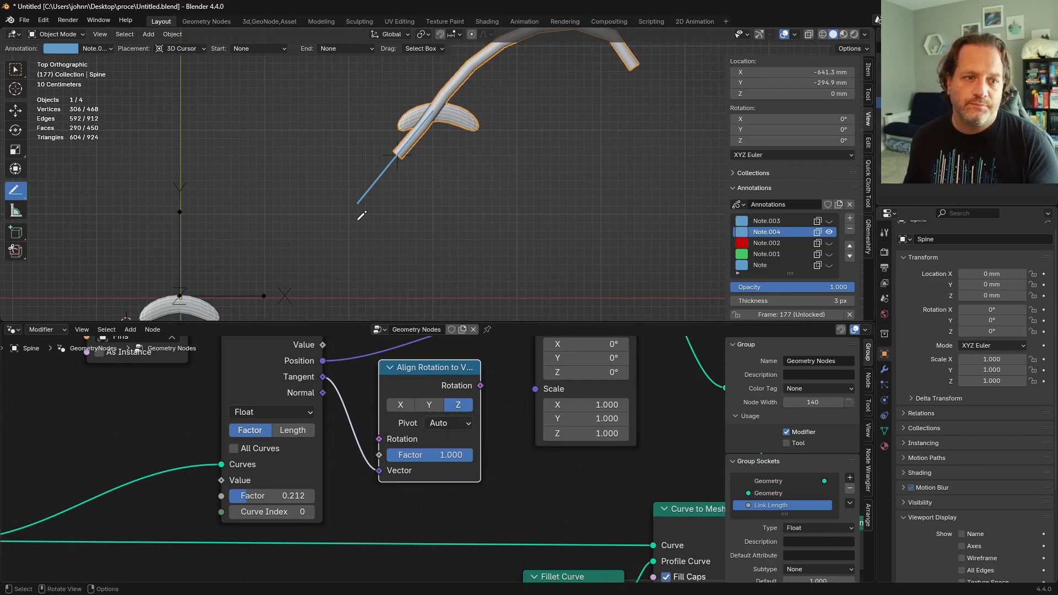
# Check the Fins object's local axes against the annotated tangent and set the Align Rotation to Vector axis to Y.
pyautogui.click(15, 70)
pyautogui.keyDown('shift'); pyautogui.moveTo(342, 264); pyautogui.dragTo(333, 231, button='middle'); pyautogui.keyUp('shift')
pyautogui.click(263, 271)
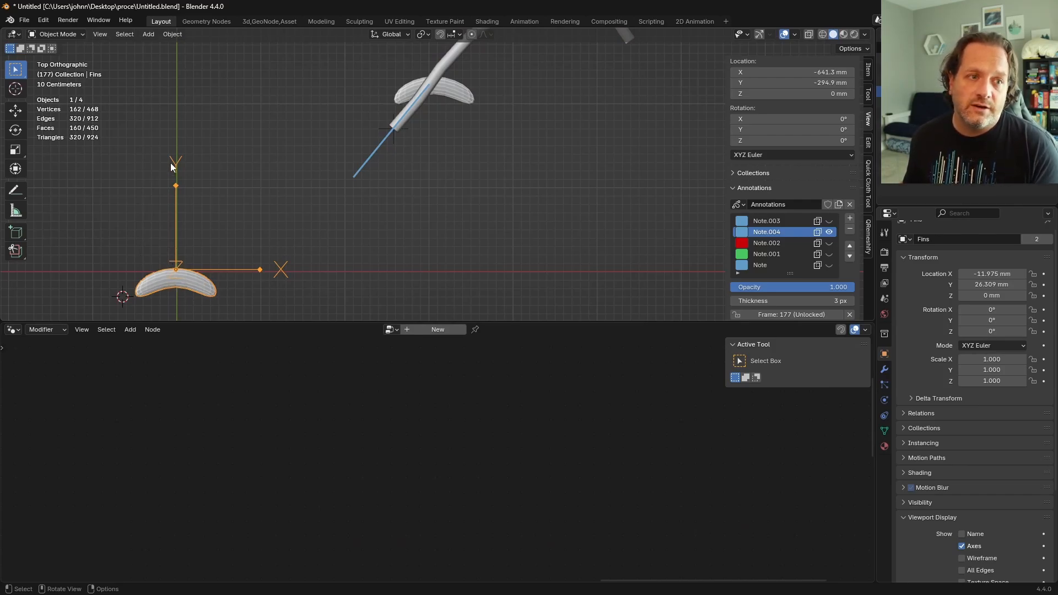
pyautogui.moveTo(180, 284); pyautogui.dragTo(201, 164, button='middle')
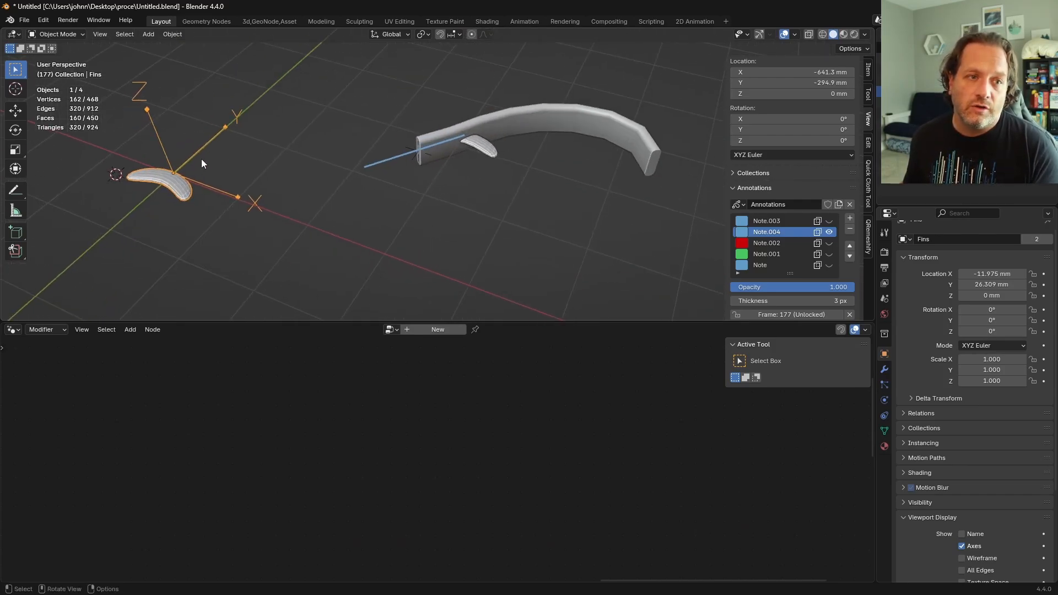
pyautogui.click(450, 152)
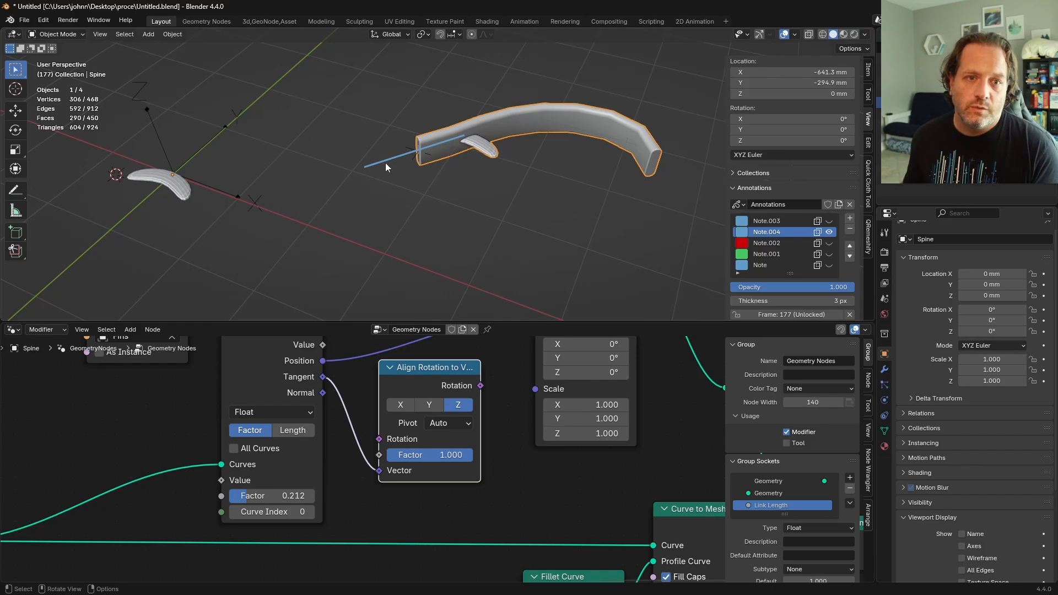
pyautogui.click(430, 403)
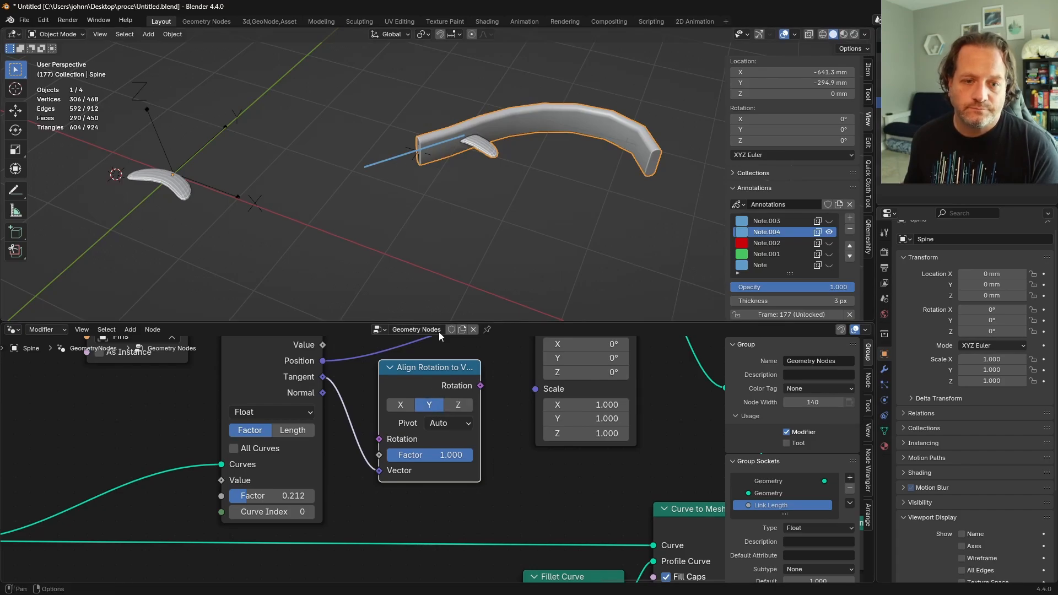
# Connect Align Rotation to Vector's Rotation output to Transform Geometry's Rotation input.
pyautogui.scroll(-3, 507, 395)
pyautogui.keyDown('shift'); pyautogui.moveTo(502, 380); pyautogui.dragTo(451, 445, button='middle'); pyautogui.keyUp('shift')
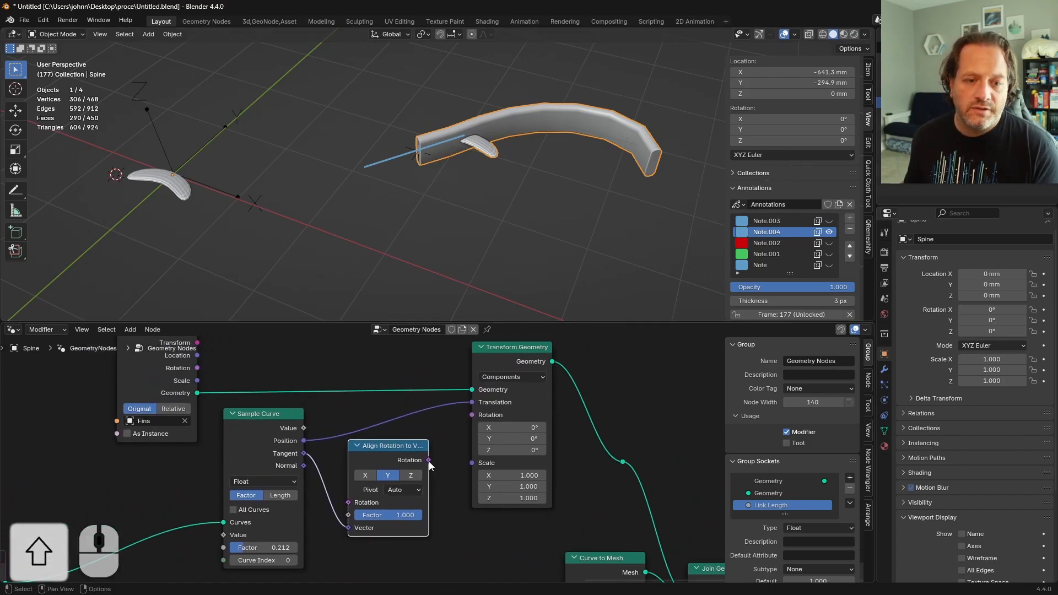
pyautogui.moveTo(429, 460); pyautogui.dragTo(474, 414)
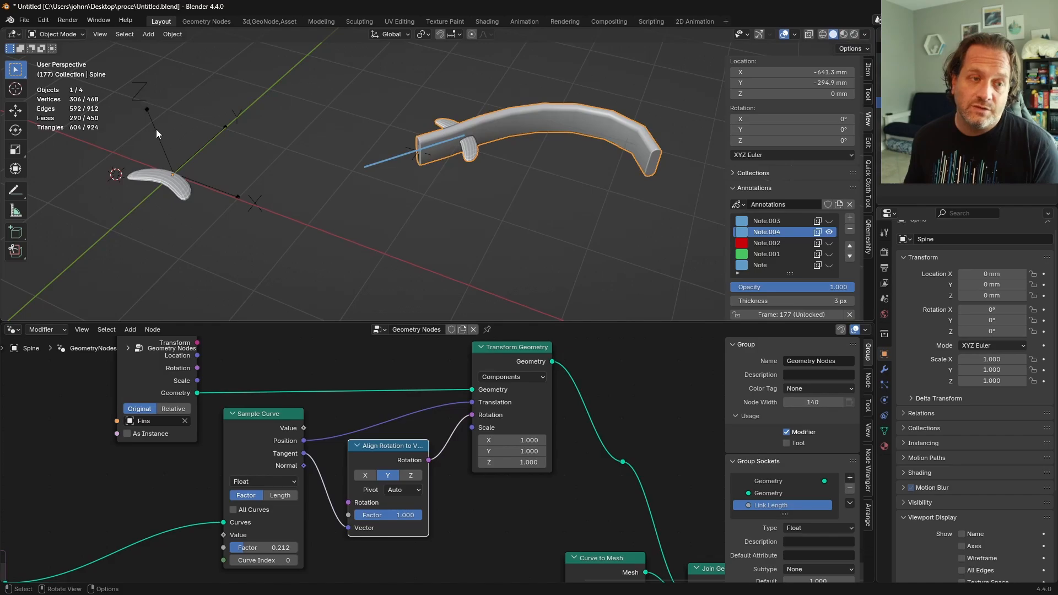
# Compare the original Fins object's axes with the attached fin's orientation, from above and in perspective.
pyautogui.click(179, 187)
pyautogui.press('`')
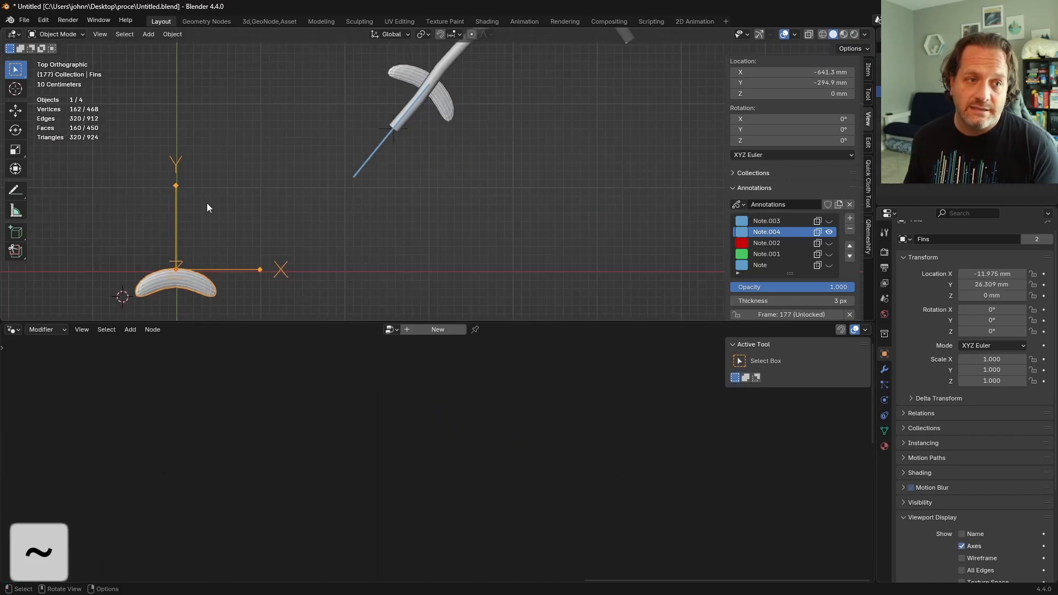
pyautogui.press('r')
pyautogui.rightClick(217, 240)
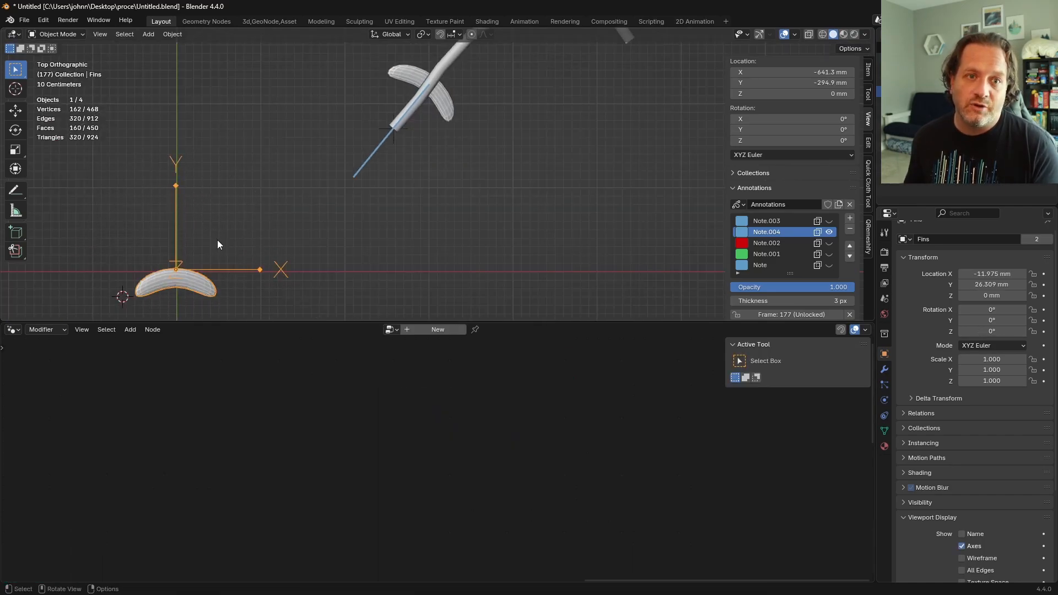
pyautogui.click(420, 98)
pyautogui.scroll(4, 425, 88)
pyautogui.keyDown('shift'); pyautogui.moveTo(429, 83); pyautogui.dragTo(389, 131, button='middle'); pyautogui.keyUp('shift')
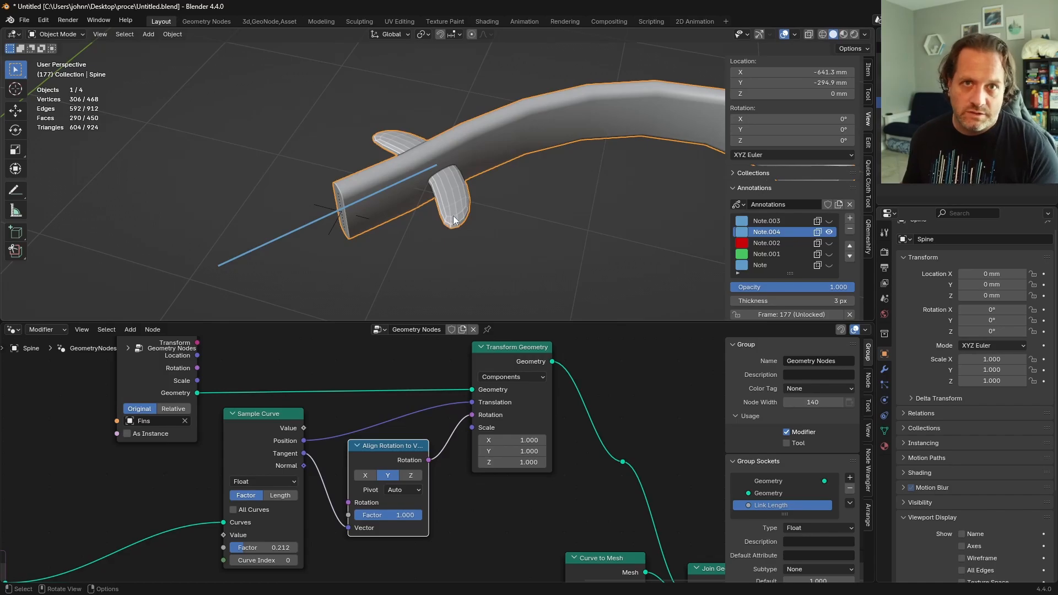
# Make room before Transform Geometry and insert a Rotate Rotation node on the link from Align Rotation to Vector.
pyautogui.click(411, 358)
pyautogui.press('g')
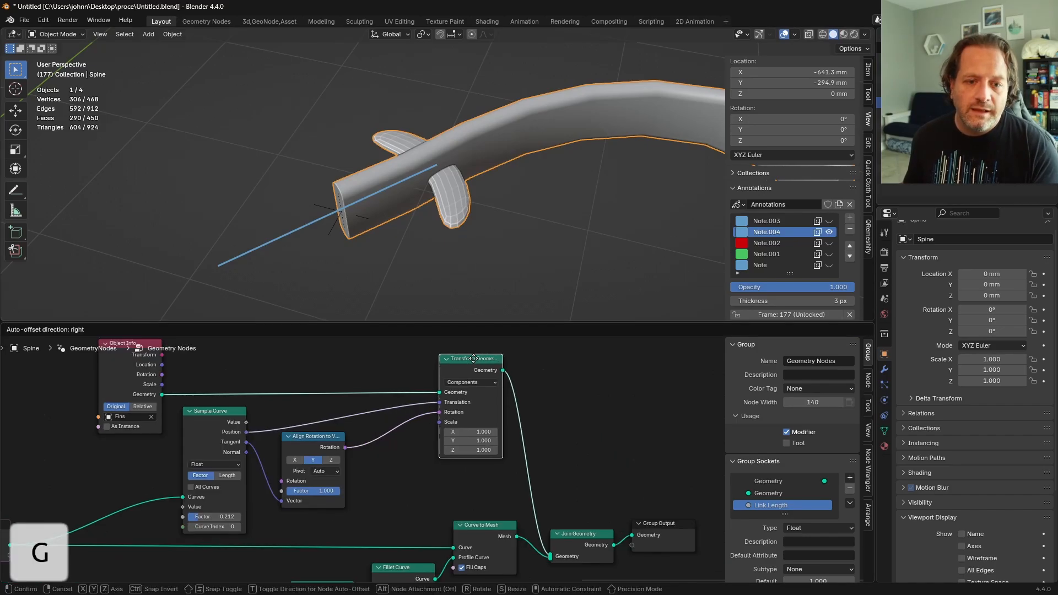
pyautogui.click(481, 358)
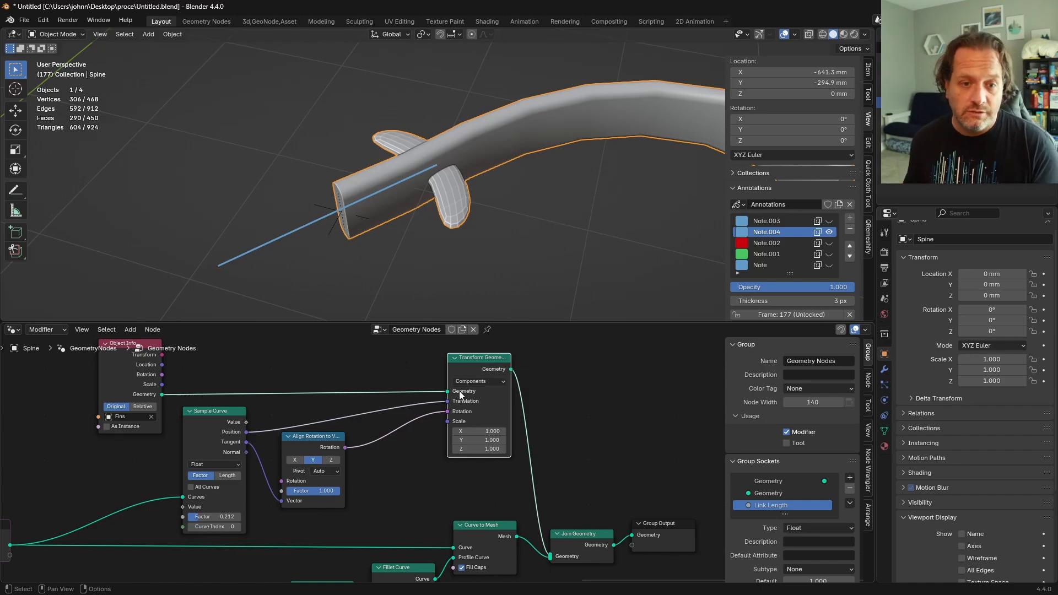
pyautogui.click(414, 471)
pyautogui.hotkey('shift', 'a')
pyautogui.write('rotate')
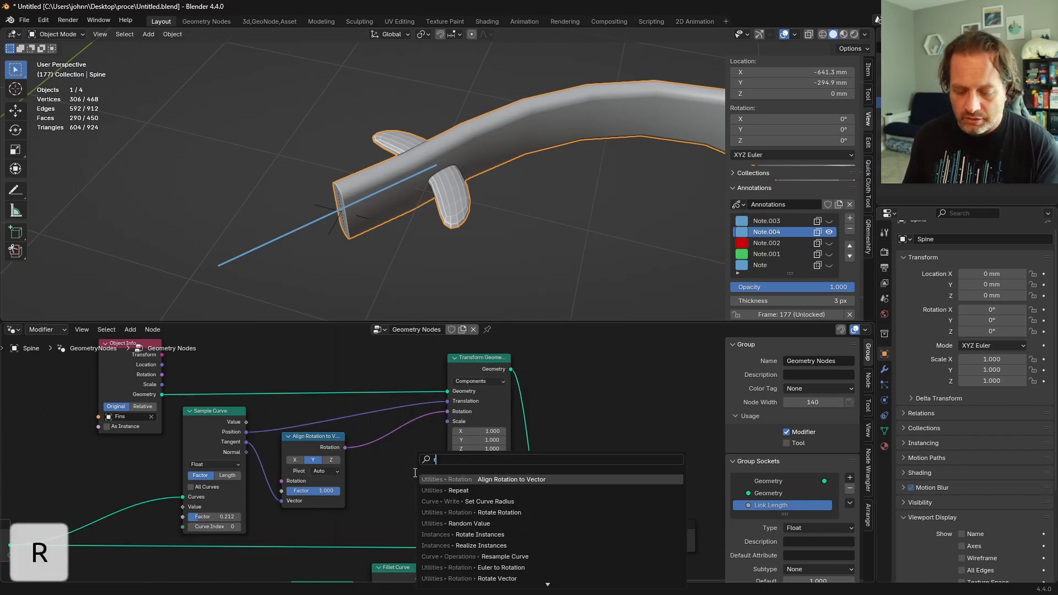
pyautogui.press('Down')
pyautogui.press('Down')
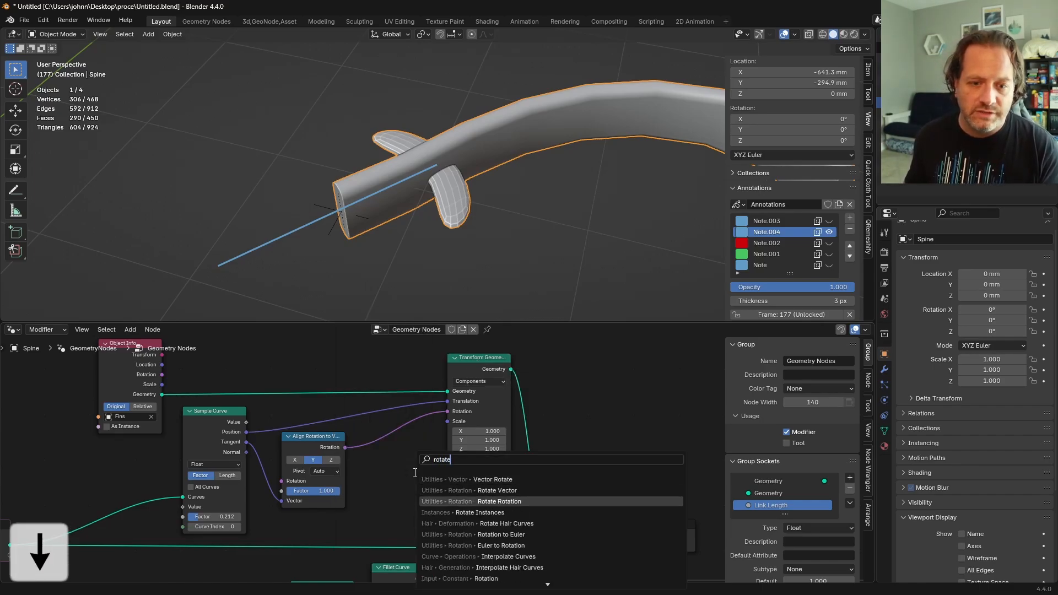
pyautogui.press('Return')
pyautogui.click(413, 476)
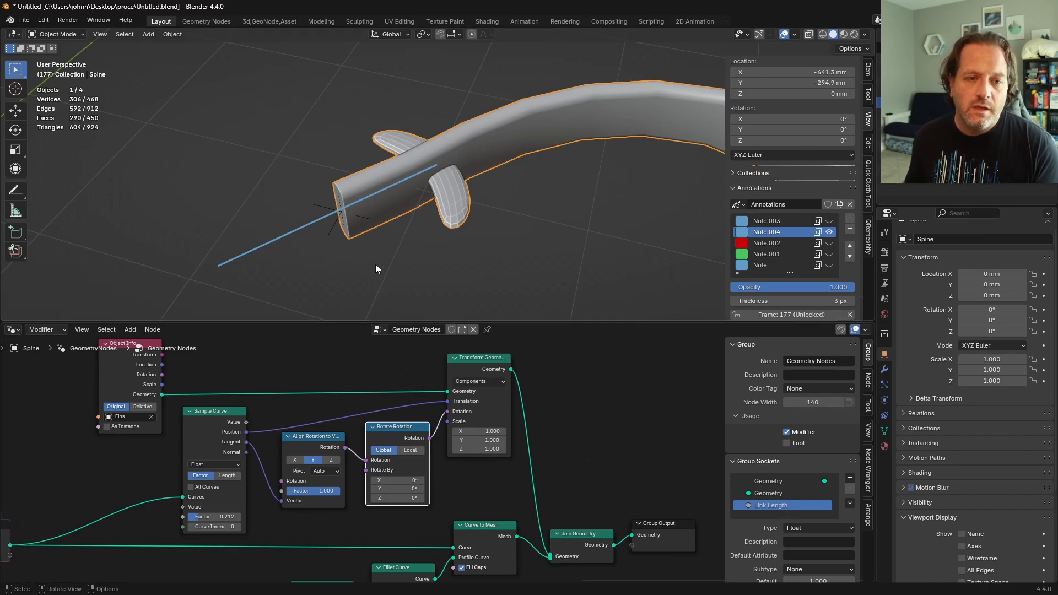
# Set Rotate Rotation to Local space and its Rotate By Z value to 180° to turn the fin around.
pyautogui.moveTo(375, 263); pyautogui.dragTo(224, 232, button='middle')
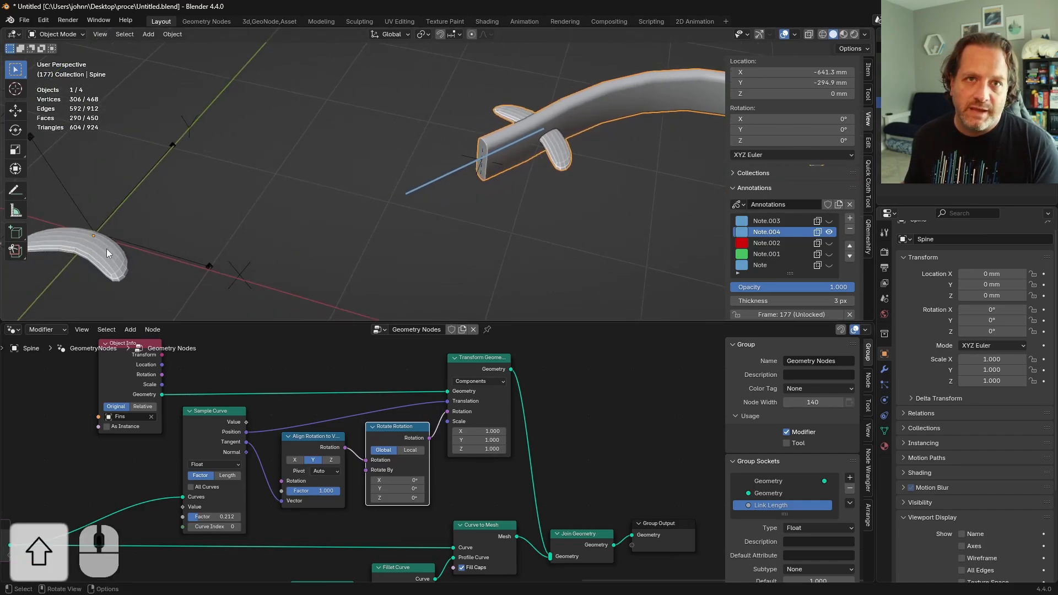
pyautogui.click(410, 450)
pyautogui.moveTo(112, 199); pyautogui.dragTo(138, 162, button='middle')
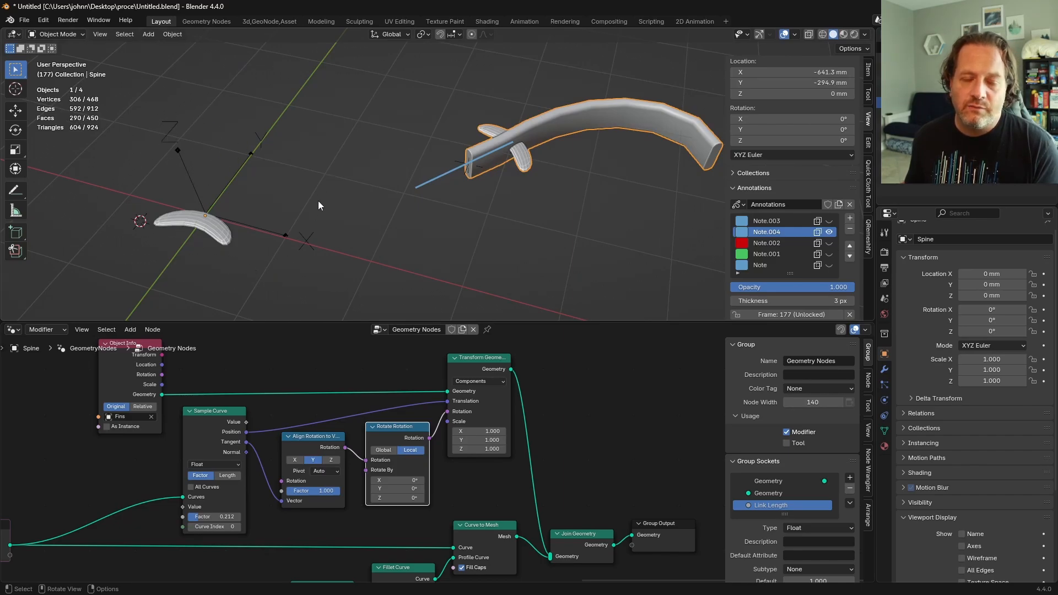
pyautogui.click(413, 498)
pyautogui.press('Return')
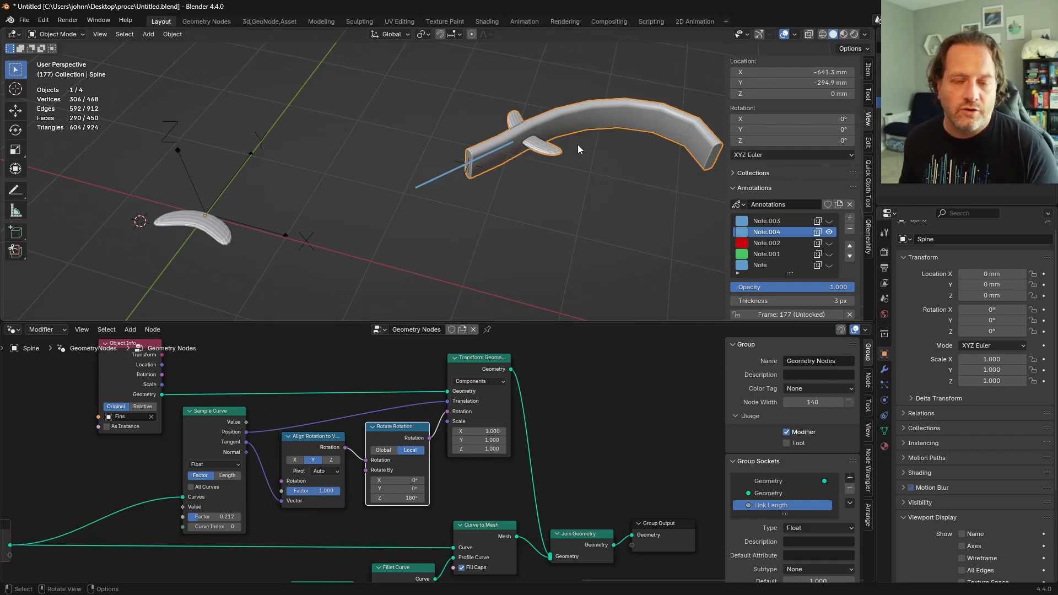
# Play the simulation and move the empty around in top view to test how the fin follows the spine.
pyautogui.click(469, 164)
pyautogui.press('`')
pyautogui.click(491, 190)
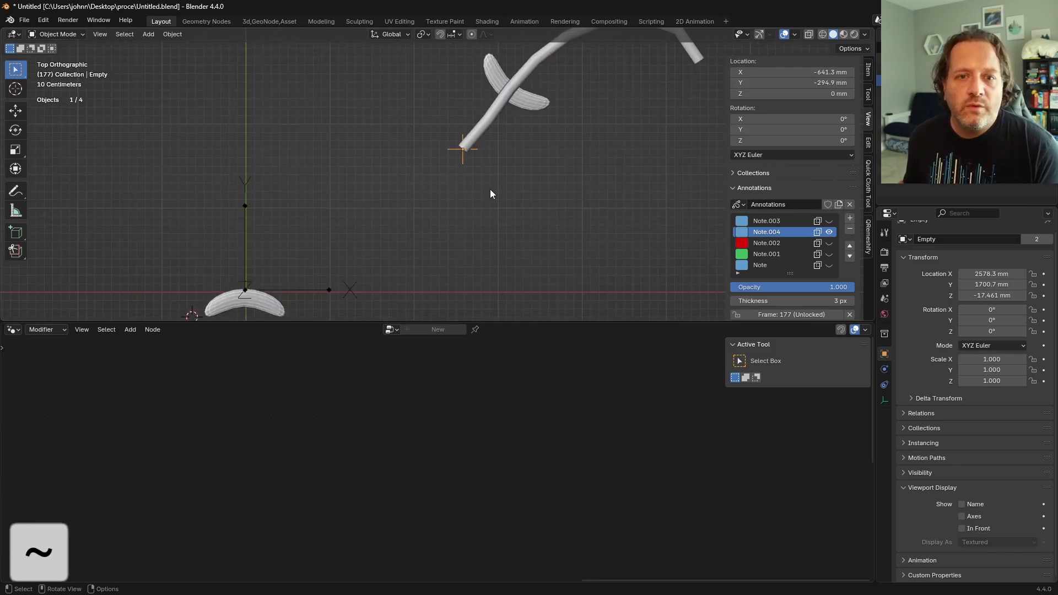
pyautogui.press('space')
pyautogui.press('g')
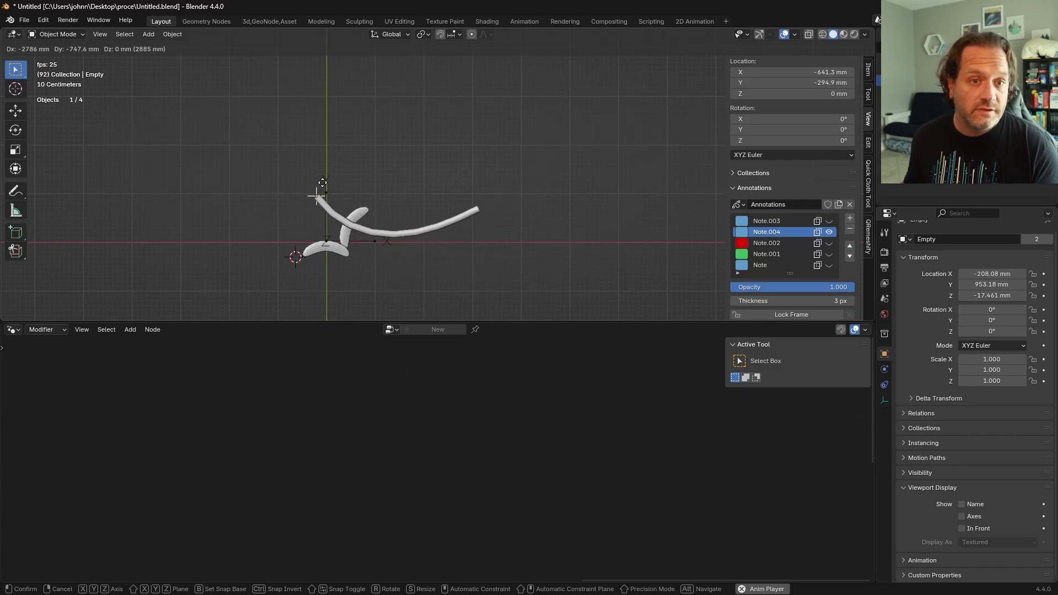
pyautogui.press('Escape')
# Raise the empty in front view to about Z 1047 mm while the simulation plays, and pause with the spine bent upward.
pyautogui.press('`')
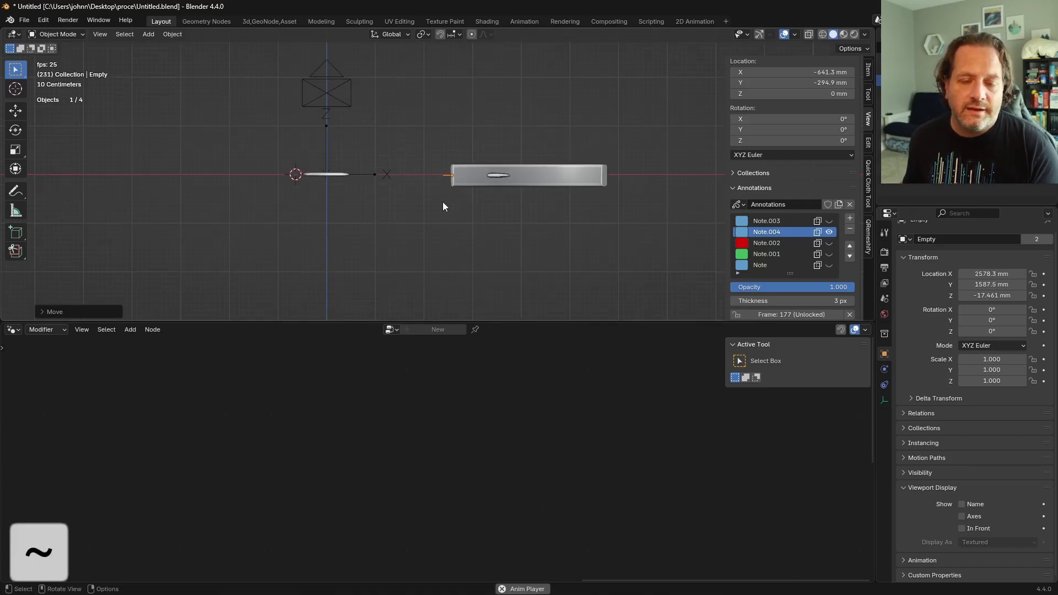
pyautogui.press('g')
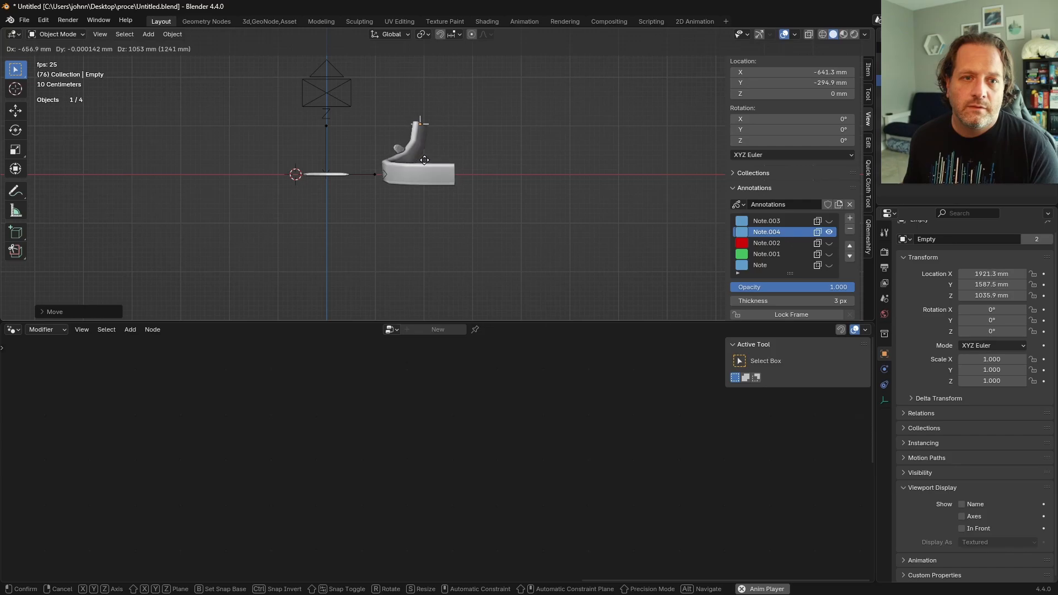
pyautogui.click(426, 160)
pyautogui.moveTo(485, 147); pyautogui.dragTo(446, 166, button='middle')
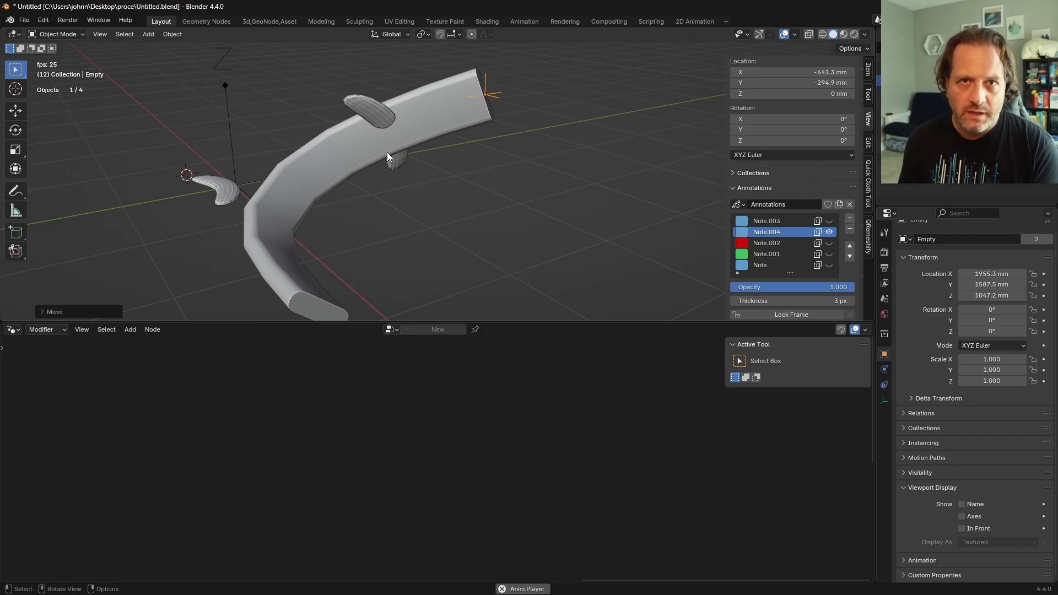
pyautogui.press('space')
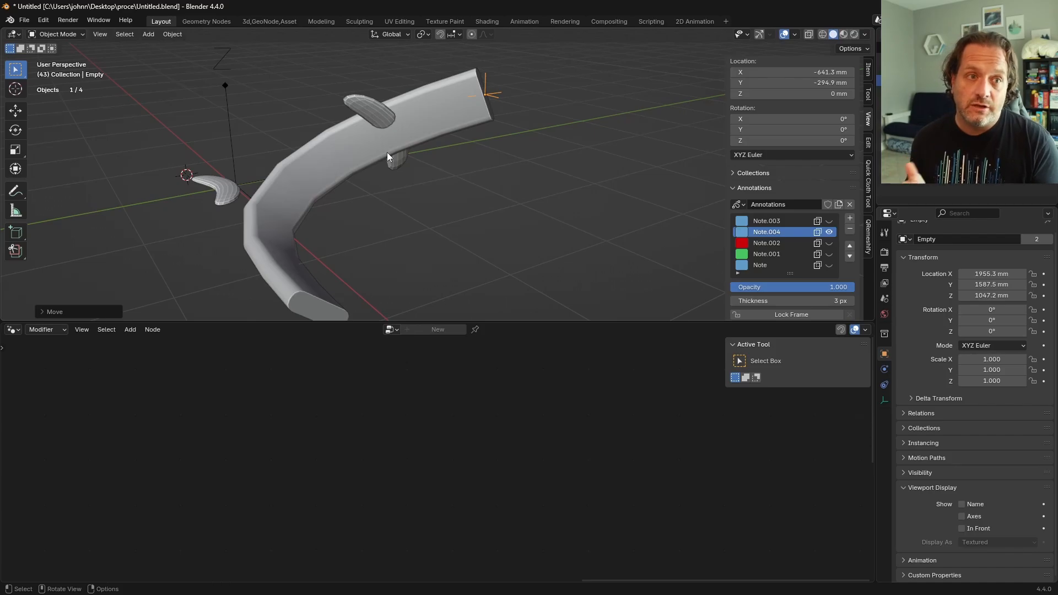
# Select the Spine and annotate two lines from the attached fin in top view, one along the curve's tangent and one perpendicular to it.
pyautogui.keyDown('shift'); pyautogui.moveTo(387, 156); pyautogui.dragTo(470, 111, button='middle'); pyautogui.keyUp('shift')
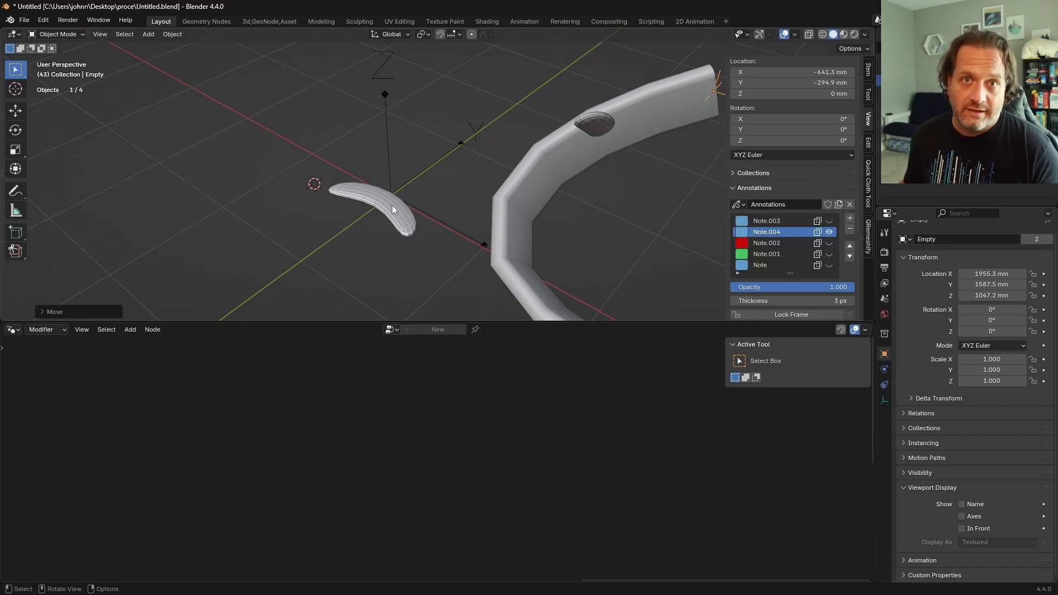
pyautogui.scroll(-3, 392, 205)
pyautogui.press('`')
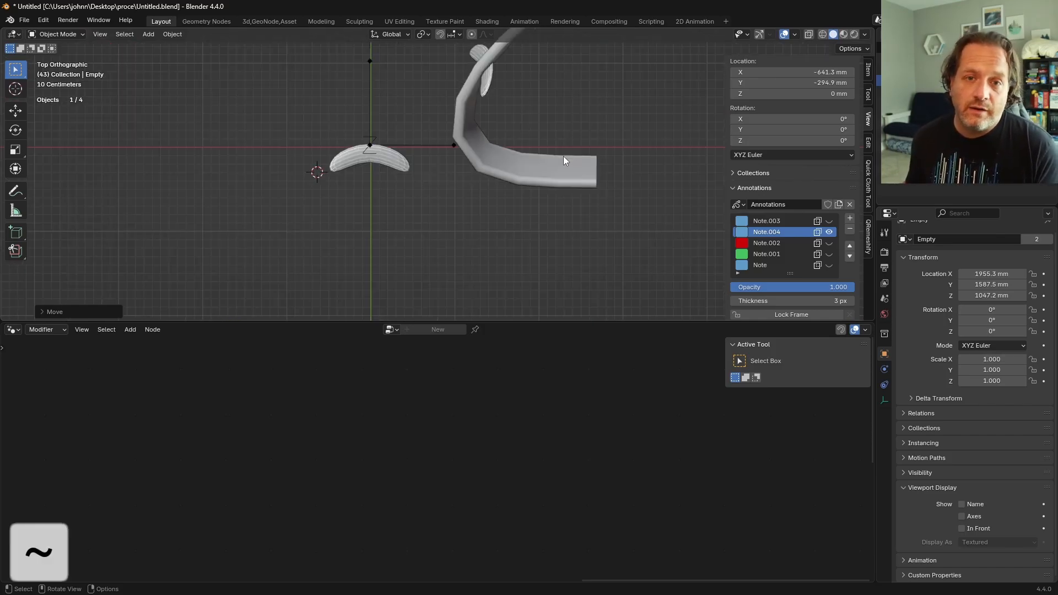
pyautogui.keyDown('shift'); pyautogui.moveTo(563, 157); pyautogui.dragTo(482, 125, button='middle'); pyautogui.keyUp('shift')
pyautogui.click(488, 135)
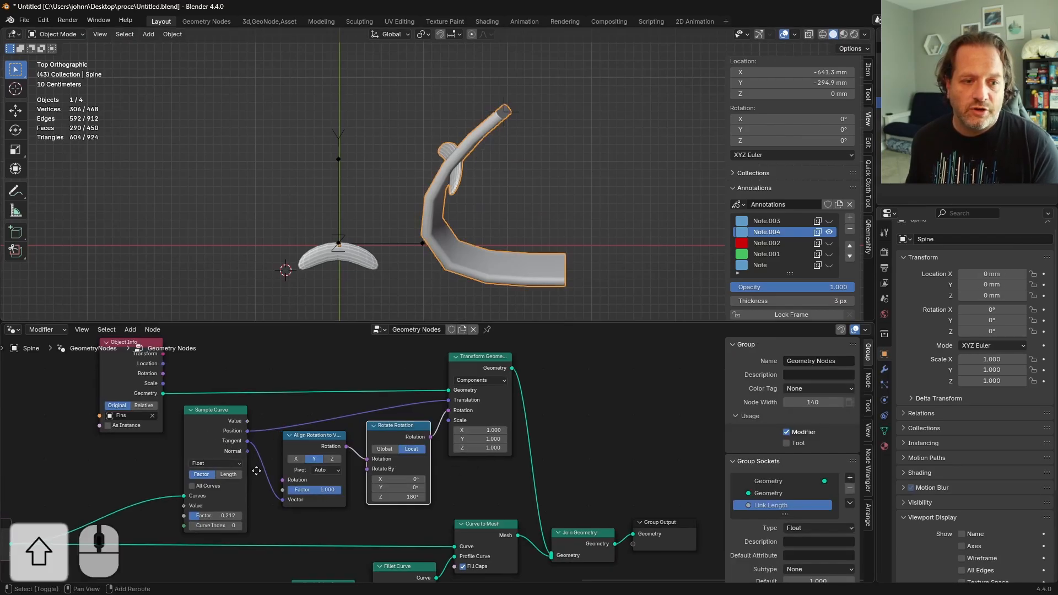
pyautogui.keyDown('shift'); pyautogui.scroll(-2, 250, 415); pyautogui.keyUp('shift')
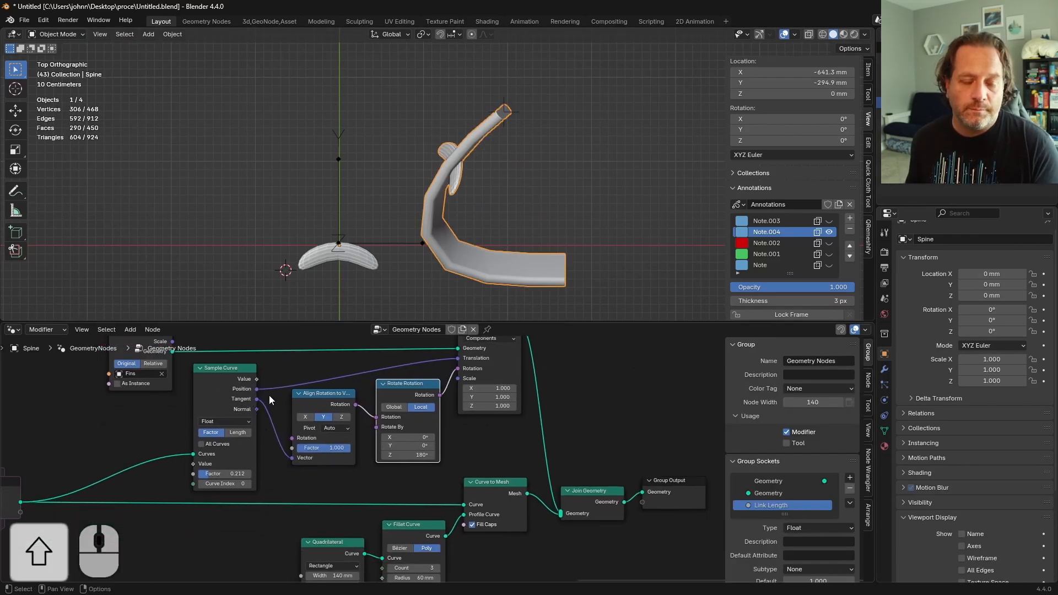
pyautogui.press('z')
pyautogui.moveTo(457, 154); pyautogui.dragTo(565, 52)
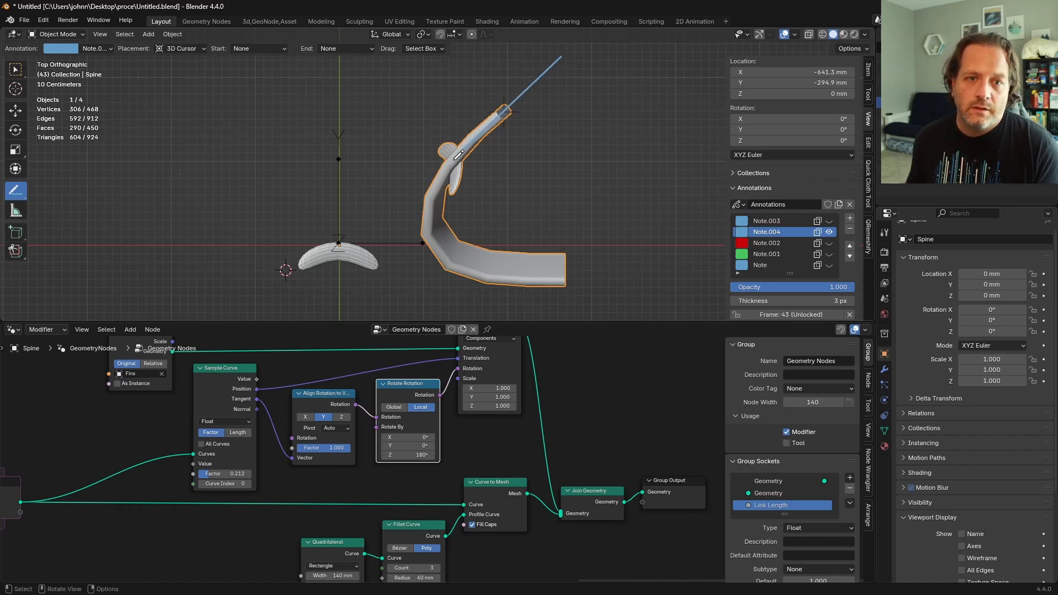
pyautogui.moveTo(457, 156); pyautogui.dragTo(540, 243)
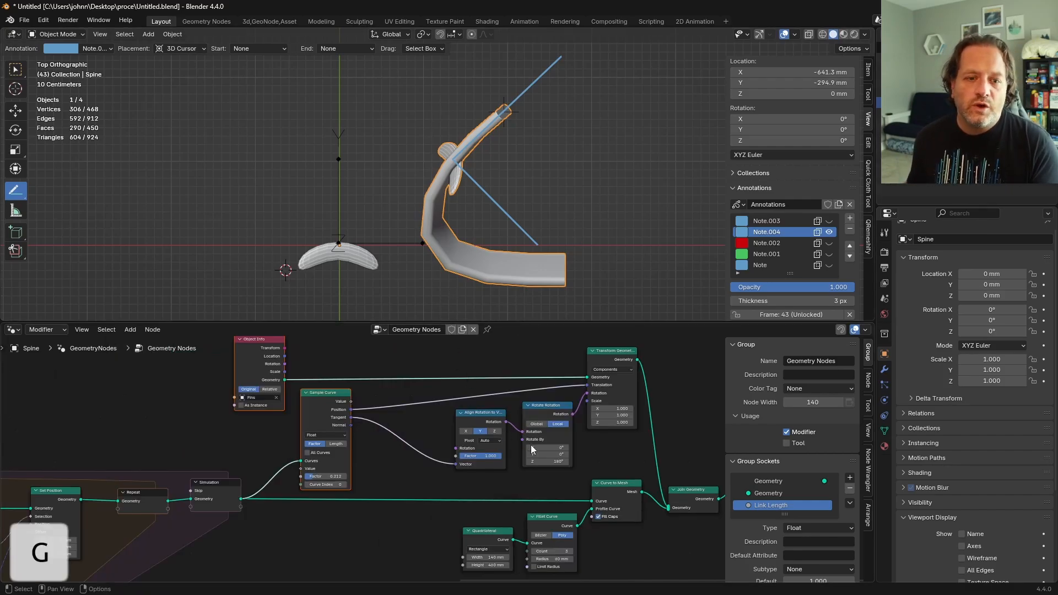
# Duplicate the Align Rotation to Vector node and connect Sample Curve's Normal output to the duplicate's Vector input.
pyautogui.scroll(6, 516, 441)
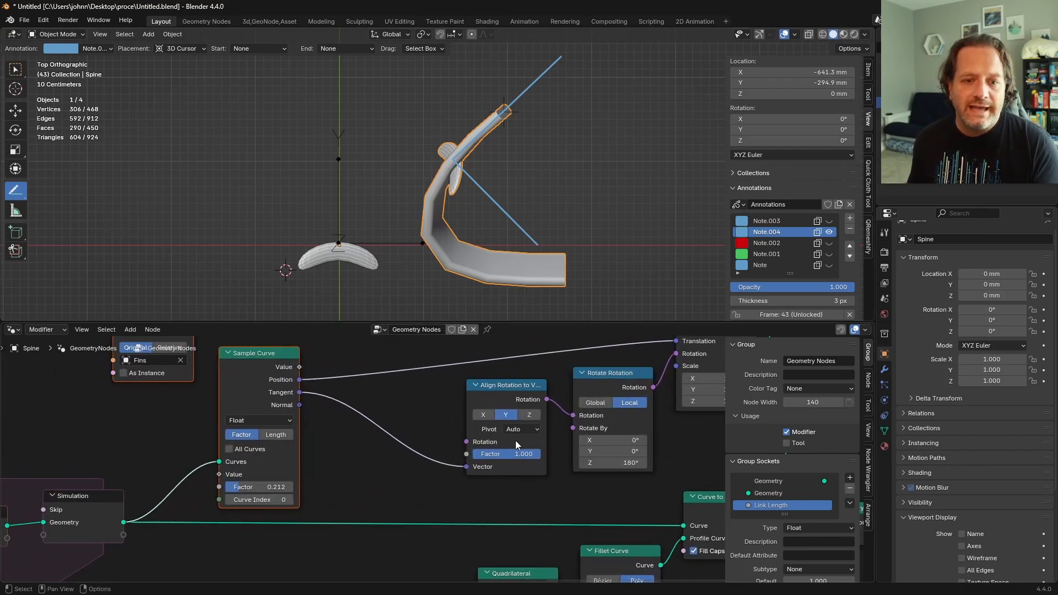
pyautogui.click(521, 392)
pyautogui.hotkey('shift', 'd')
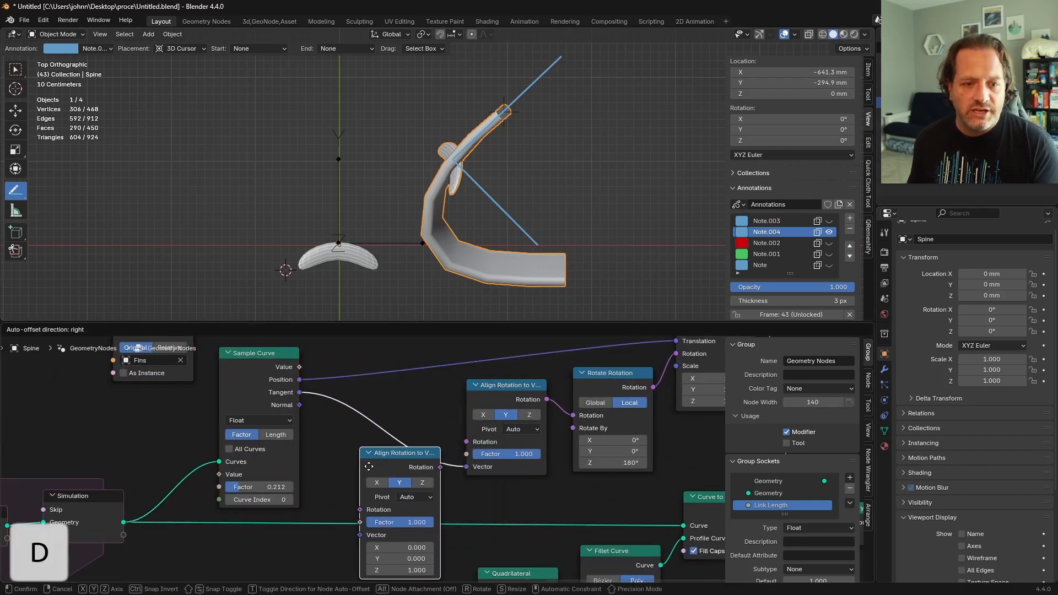
pyautogui.click(362, 485)
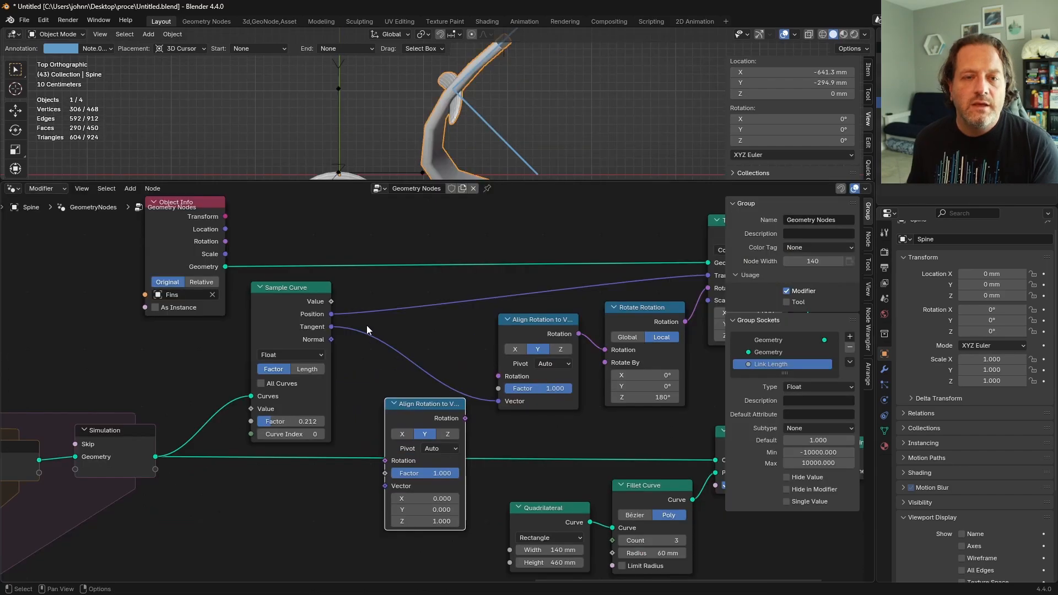
pyautogui.moveTo(332, 339); pyautogui.dragTo(378, 488)
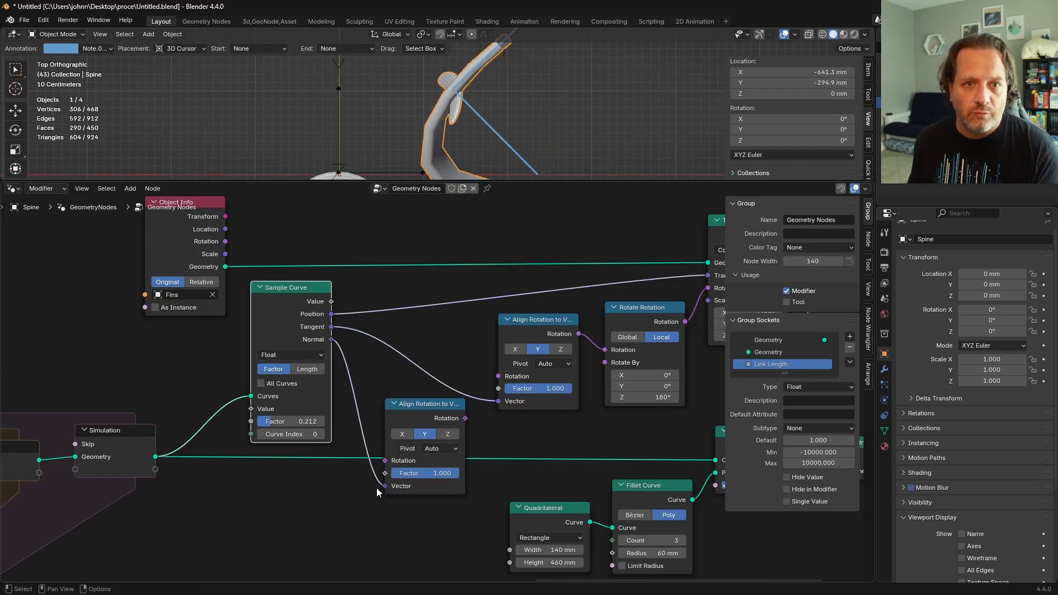
# Set the duplicated Align Rotation to Vector node to the X axis and connect its Rotation output to the original node's Rotation input.
pyautogui.moveTo(419, 137); pyautogui.dragTo(445, 165, button='middle')
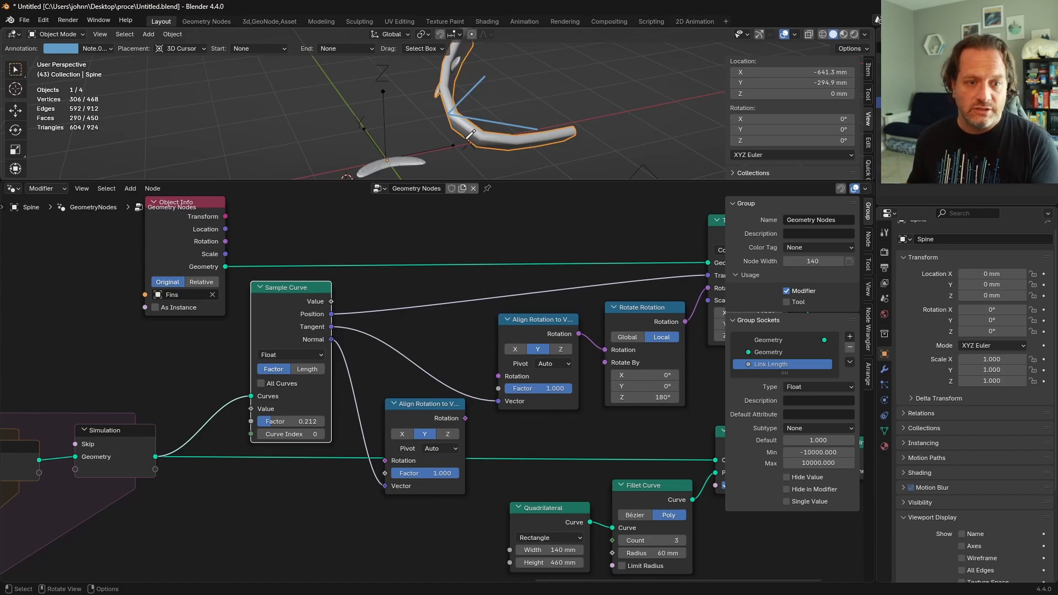
pyautogui.click(402, 435)
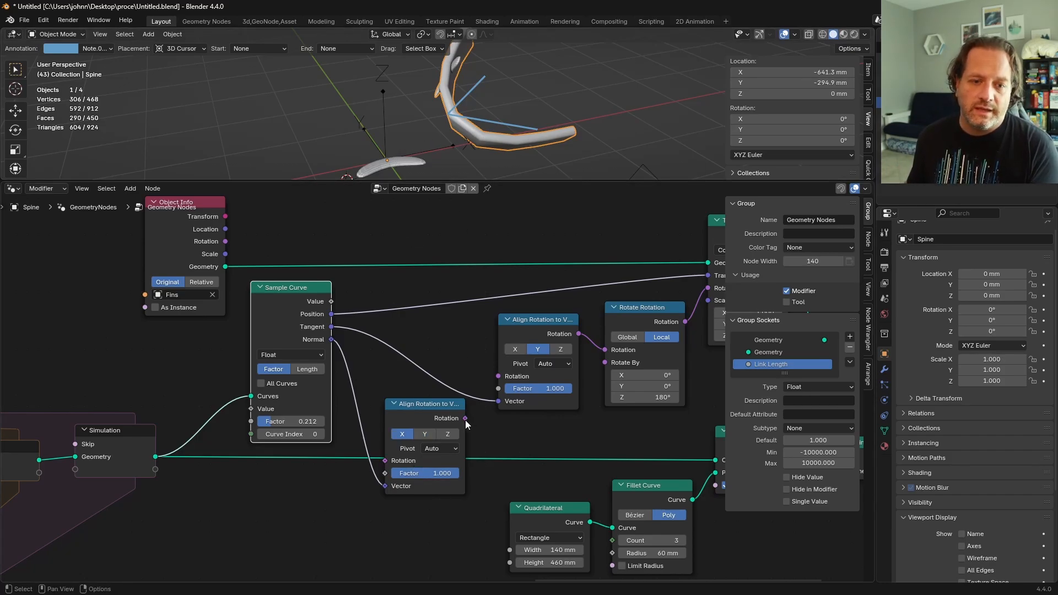
pyautogui.moveTo(465, 419); pyautogui.dragTo(497, 377)
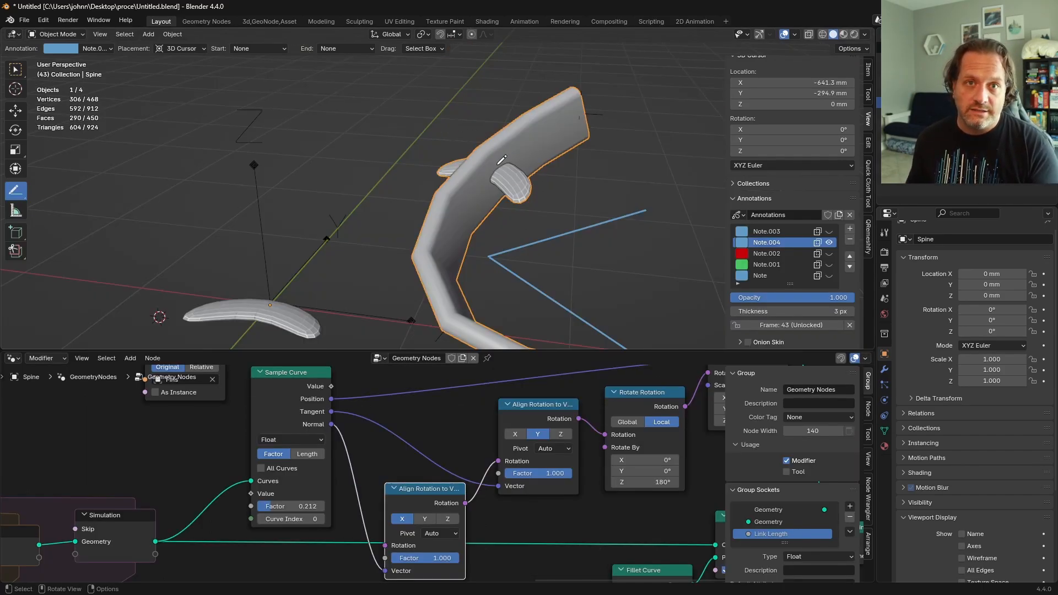
# Try the Z axis on the duplicated Align Rotation to Vector node and space out the two align nodes.
pyautogui.click(454, 520)
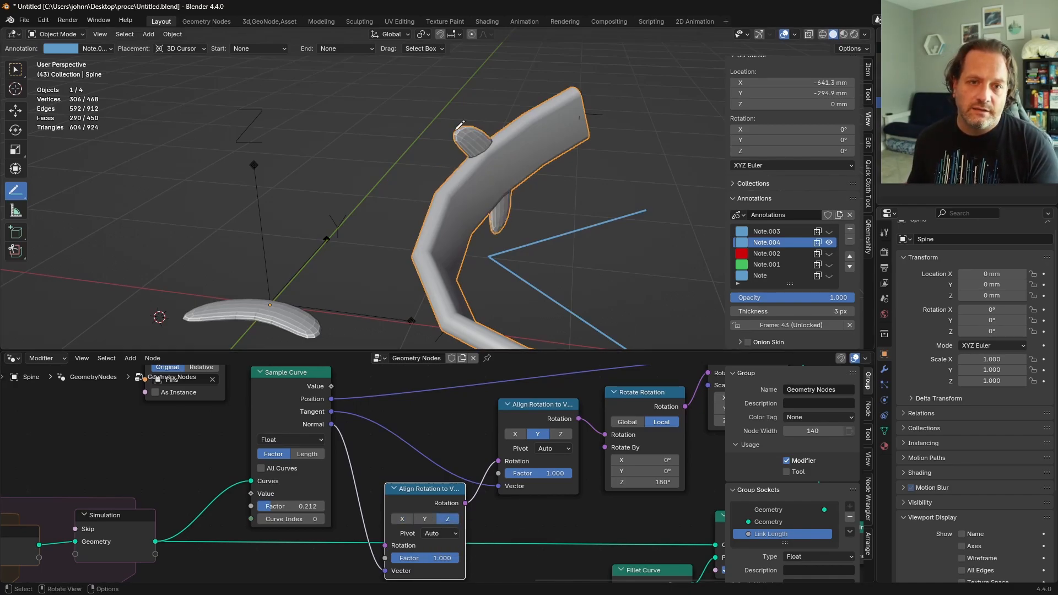
pyautogui.moveTo(402, 492); pyautogui.dragTo(396, 456)
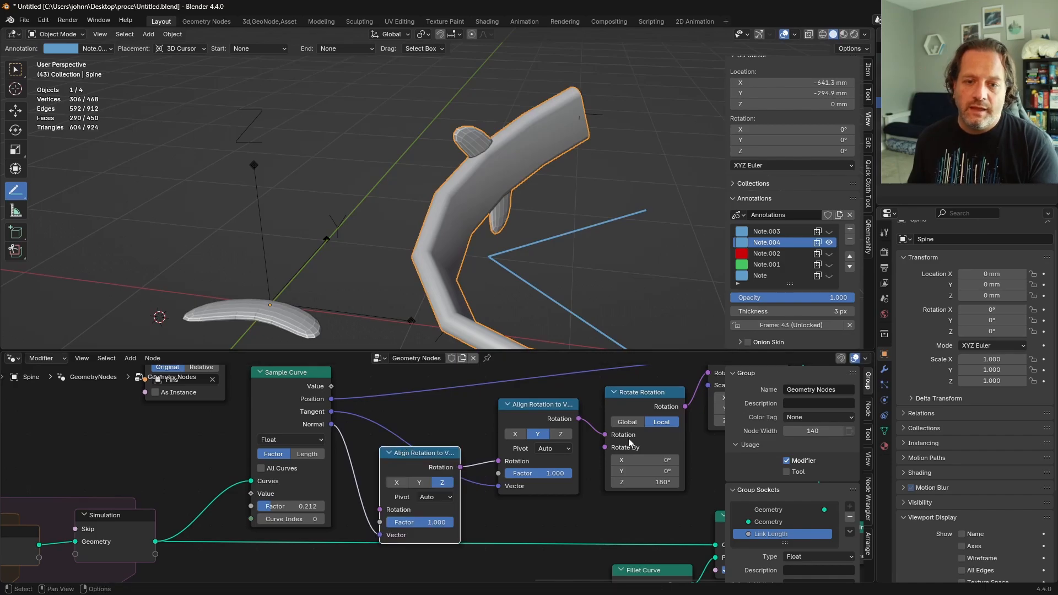
pyautogui.moveTo(551, 404); pyautogui.dragTo(562, 389)
# Try a duplicate Rotate Rotation node between the two align nodes, with Z set to 0° and a varied Y rotation.
pyautogui.click(643, 391)
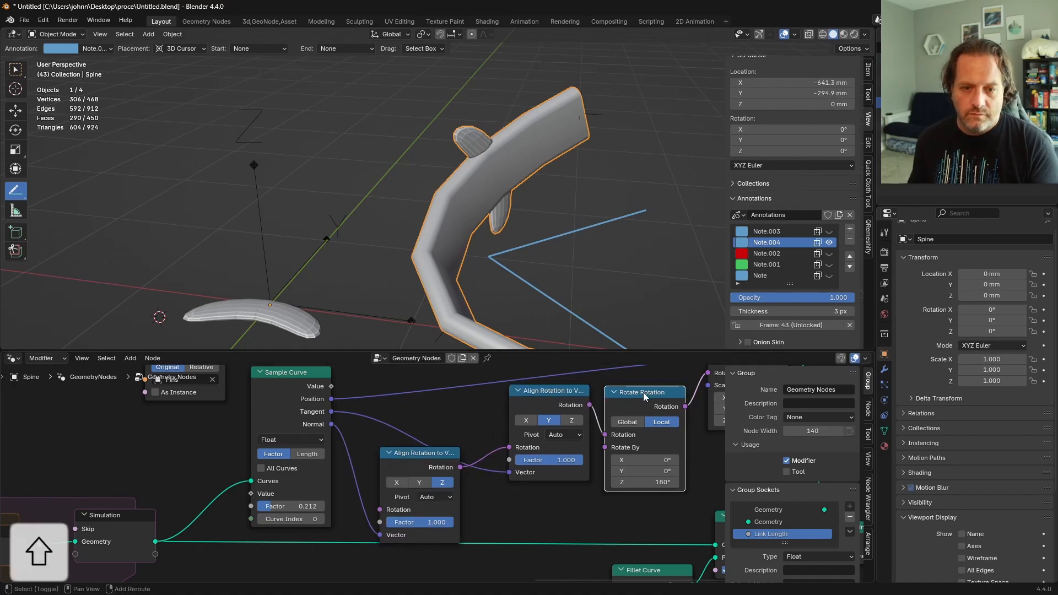
pyautogui.hotkey('shift', 'd')
pyautogui.click(523, 454)
pyautogui.moveTo(522, 454); pyautogui.dragTo(498, 418, button='middle')
pyautogui.click(516, 510)
pyautogui.write('0')
pyautogui.press('Return')
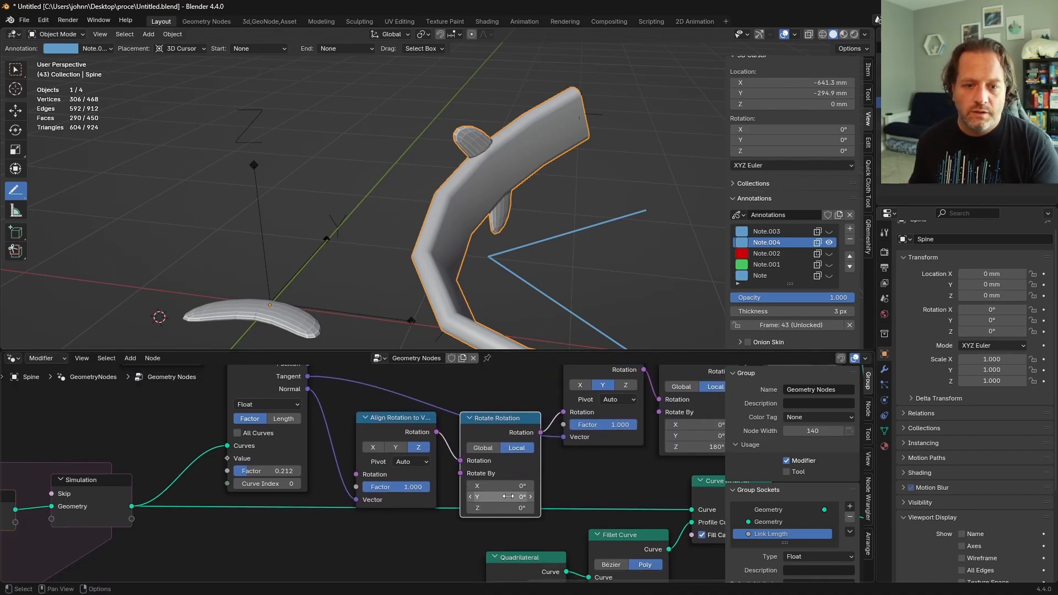
pyautogui.moveTo(499, 497); pyautogui.dragTo(581, 514)
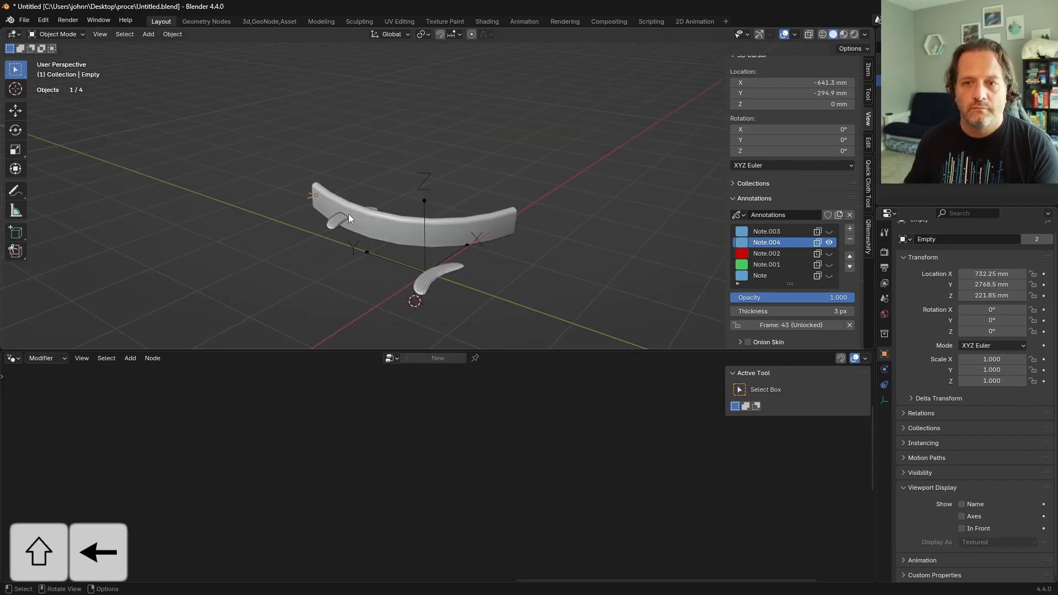
# Move the empty to test the fin's orientation as the spine bends.
pyautogui.press('g')
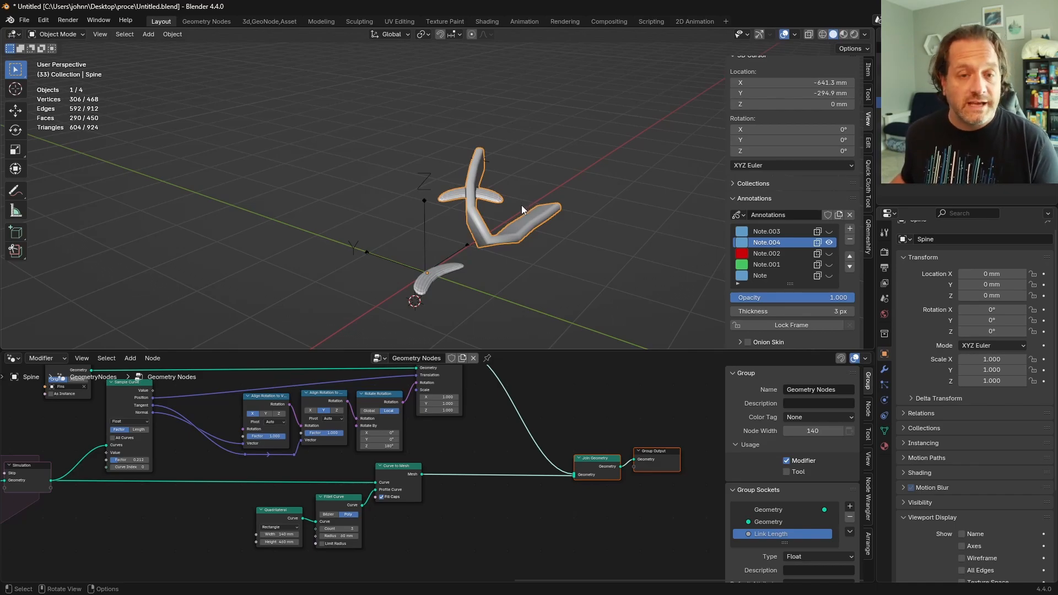
# Assign all of the Spine's vertices to a new vertex group in Edit Mode and show the mesh's vertex group list.
pyautogui.press('Tab')
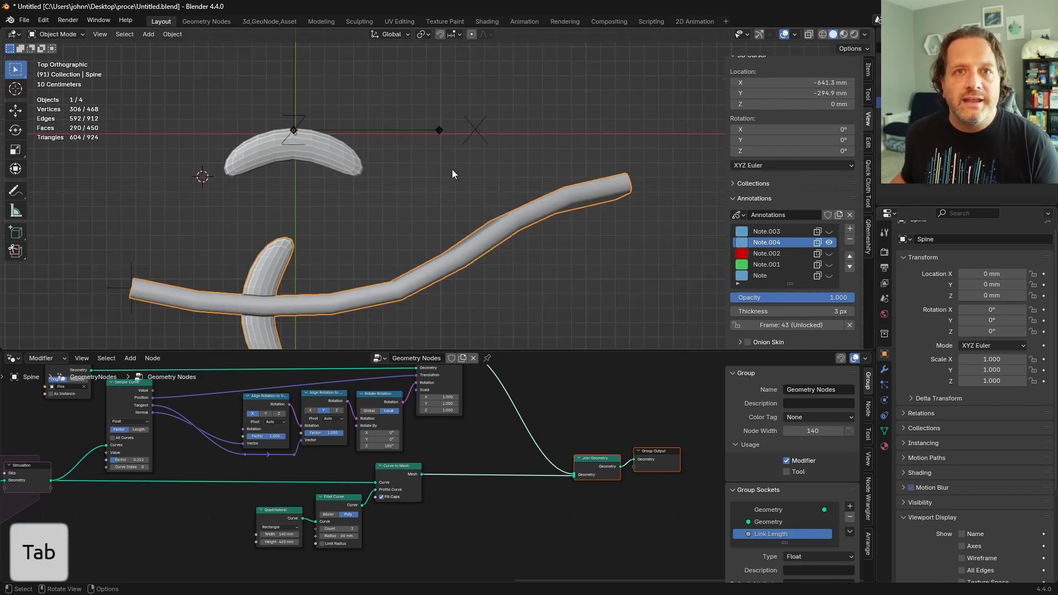
pyautogui.moveTo(164, 138); pyautogui.dragTo(699, 213)
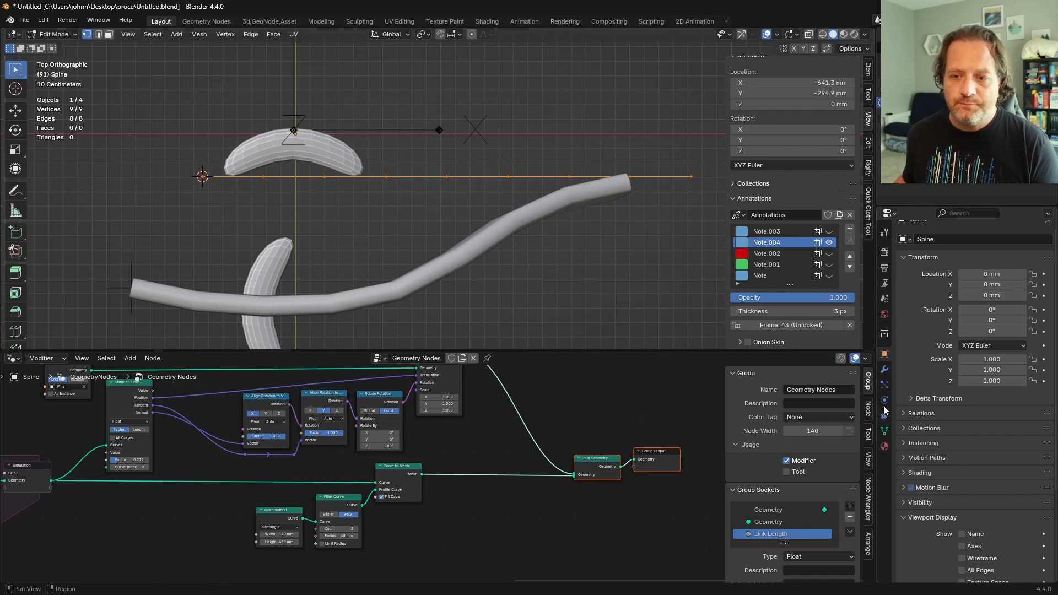
pyautogui.press('ctrl')
pyautogui.hotkey('ctrl', 'g')
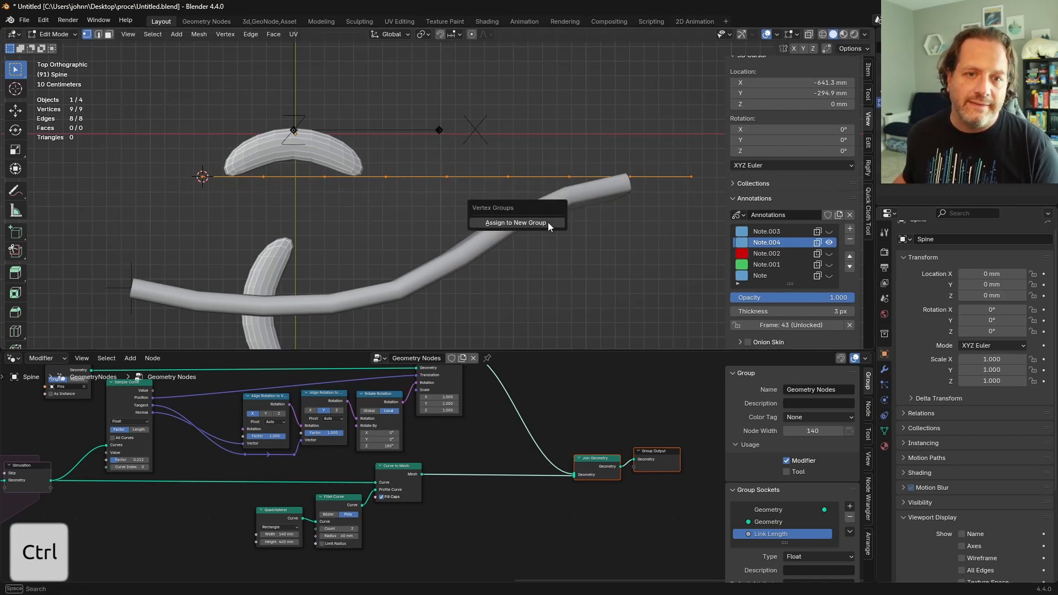
pyautogui.click(537, 224)
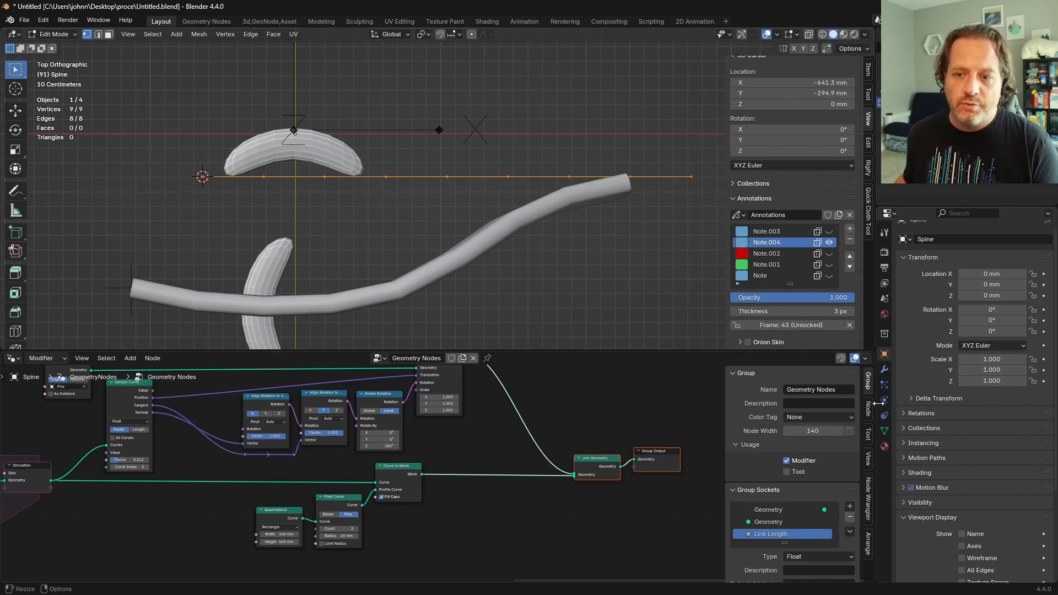
pyautogui.press('Tab')
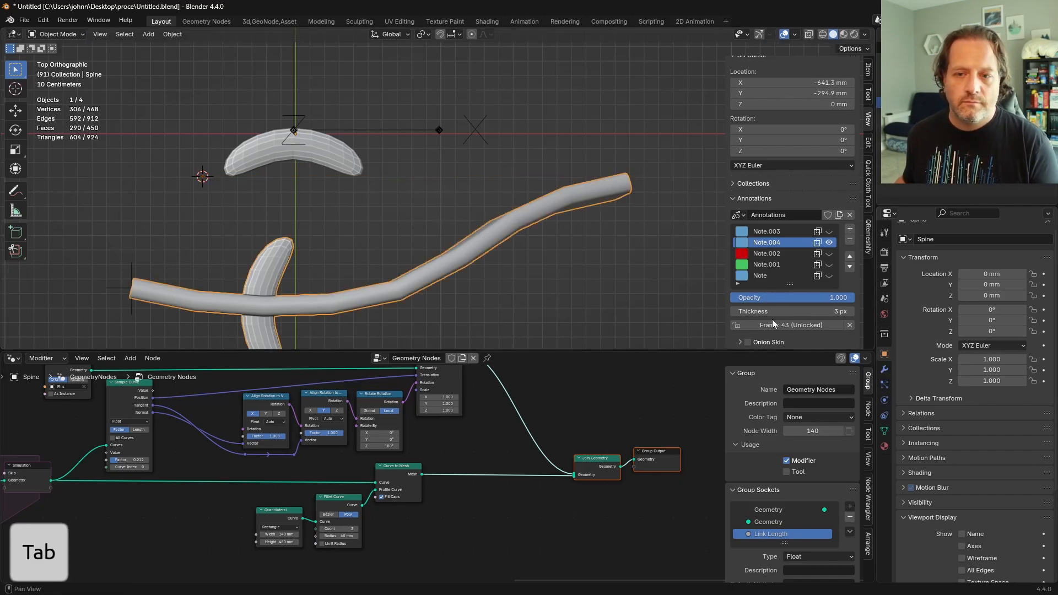
pyautogui.click(885, 430)
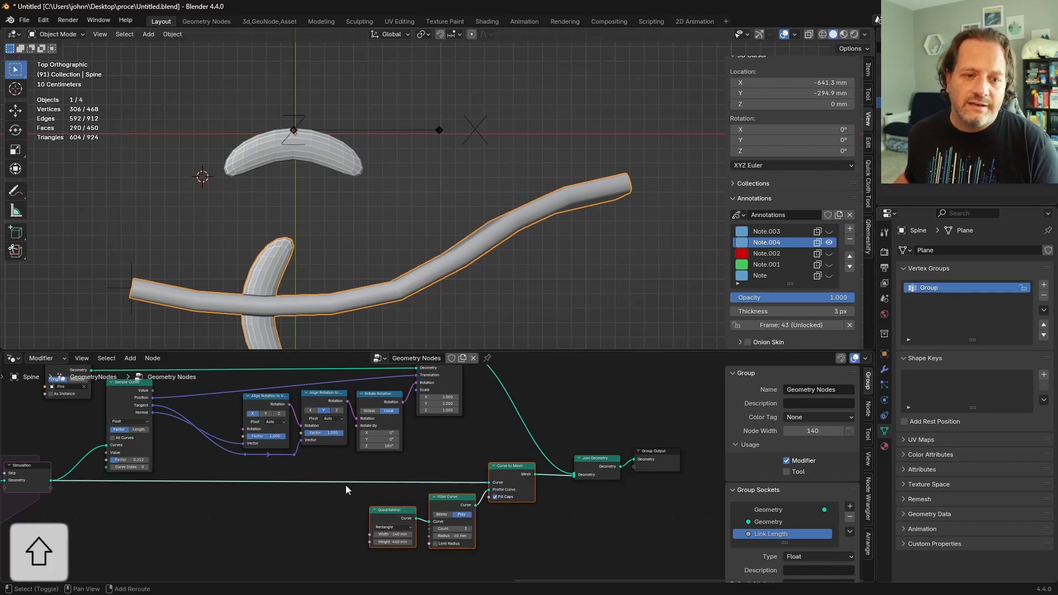
# Insert a Set Curve Radius node on the link from the simulation output to Curve to Mesh.
pyautogui.keyDown('shift'); pyautogui.moveTo(369, 469); pyautogui.dragTo(513, 408, button='middle'); pyautogui.keyUp('shift')
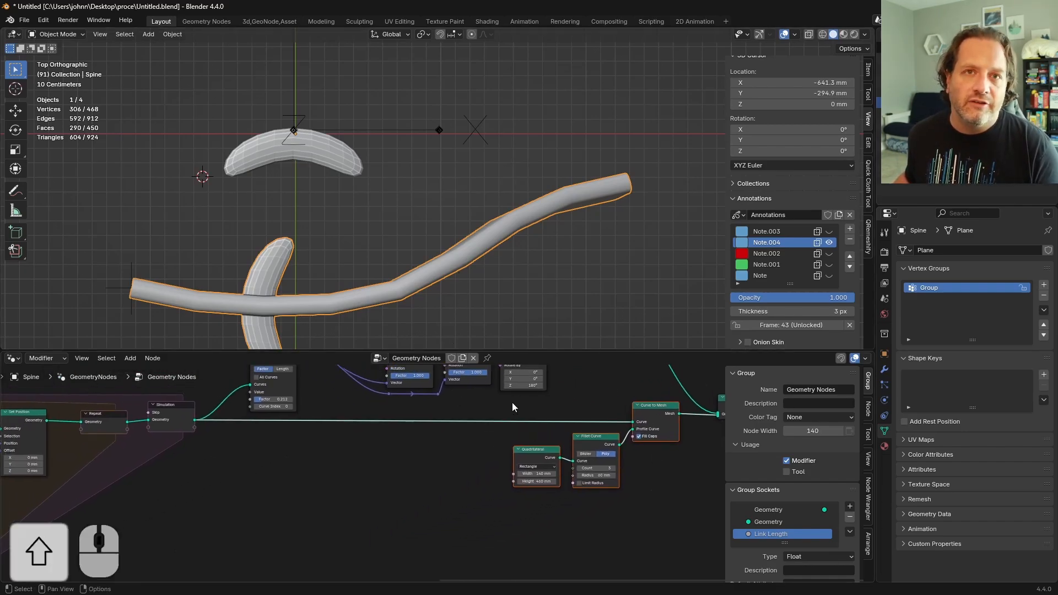
pyautogui.scroll(3, 361, 420)
pyautogui.hotkey('shift', 'a')
pyautogui.write('set cur')
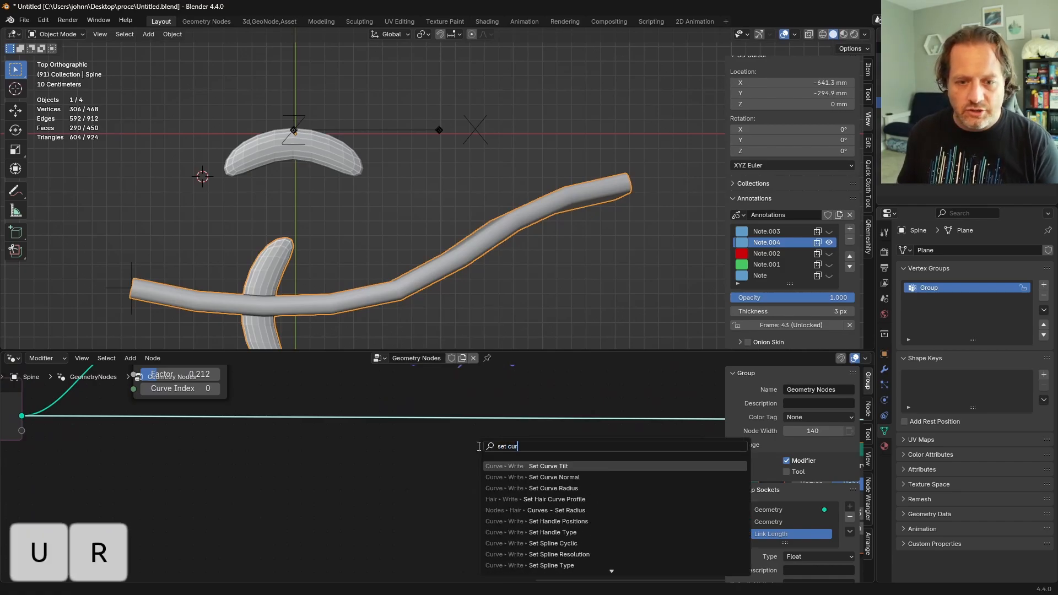
pyautogui.press('Down')
pyautogui.press('Down')
pyautogui.press('Down')
pyautogui.press('Up')
pyautogui.press('Return')
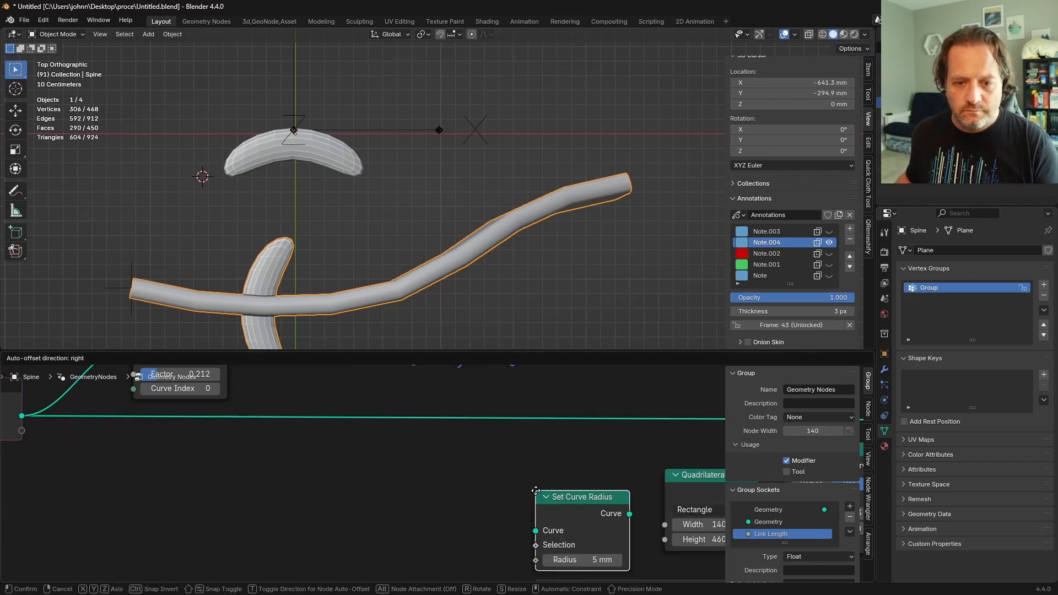
pyautogui.click(481, 464)
# Add a Float Named Attribute node beside Set Curve Radius and have it read the attribute "Group".
pyautogui.hotkey('shift', 'a')
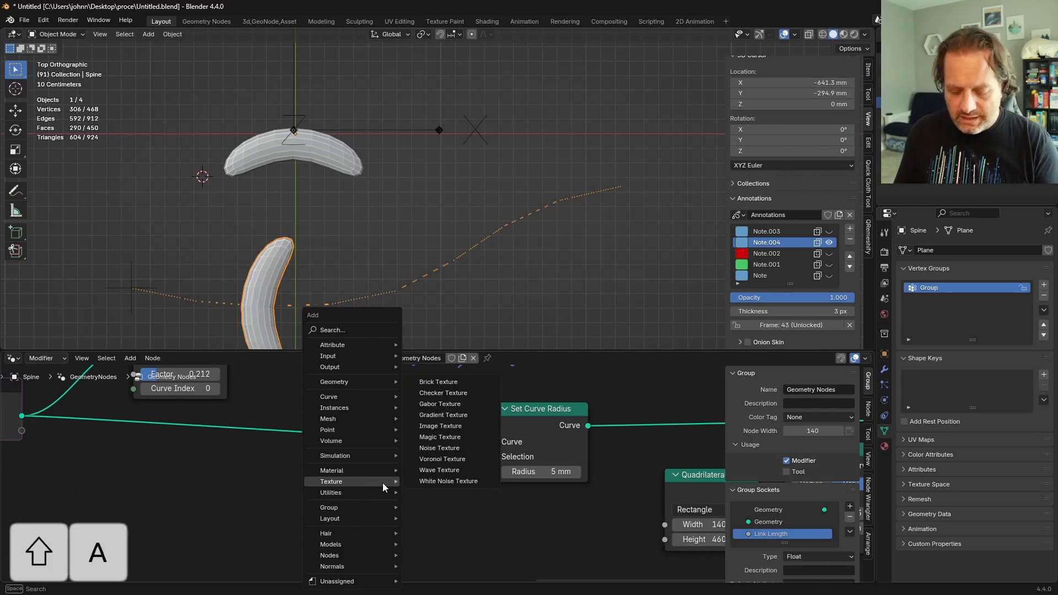
pyautogui.write('named')
pyautogui.press('Return')
pyautogui.click(311, 456)
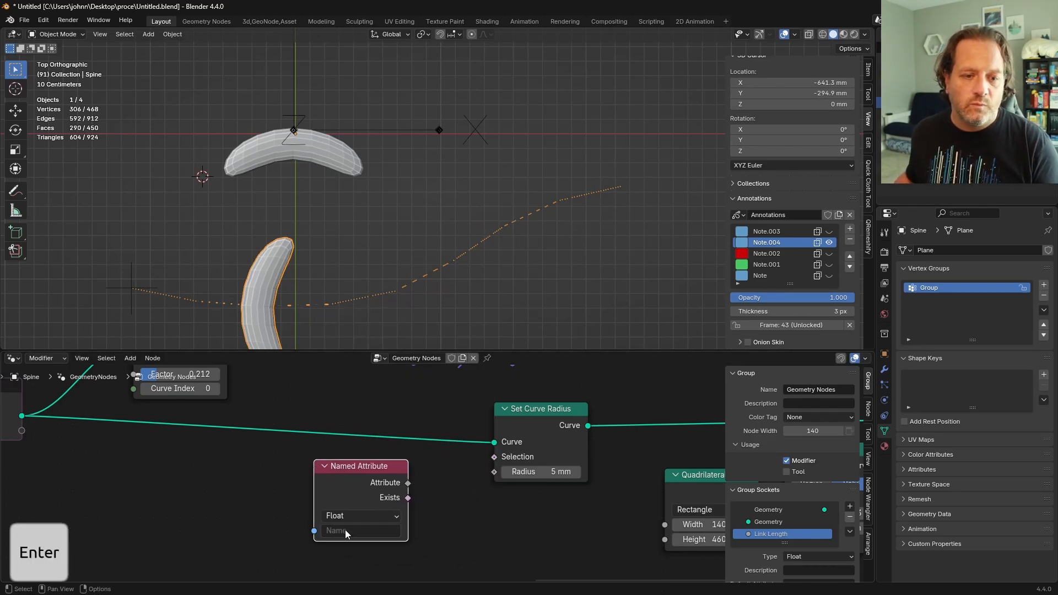
pyautogui.click(344, 531)
pyautogui.write('Group')
pyautogui.press('Return')
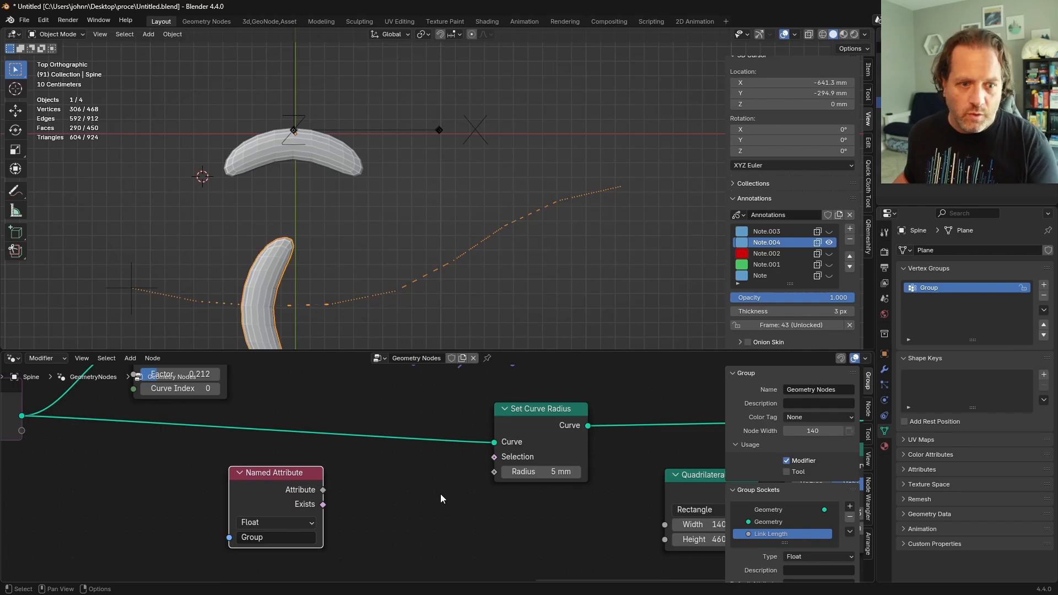
# Feed the Group attribute through a Multiply math node with a value of 5 into Set Curve Radius's Radius.
pyautogui.moveTo(323, 490); pyautogui.dragTo(368, 474)
pyautogui.press('Return')
pyautogui.click(360, 474)
pyautogui.moveTo(445, 485); pyautogui.dragTo(490, 475)
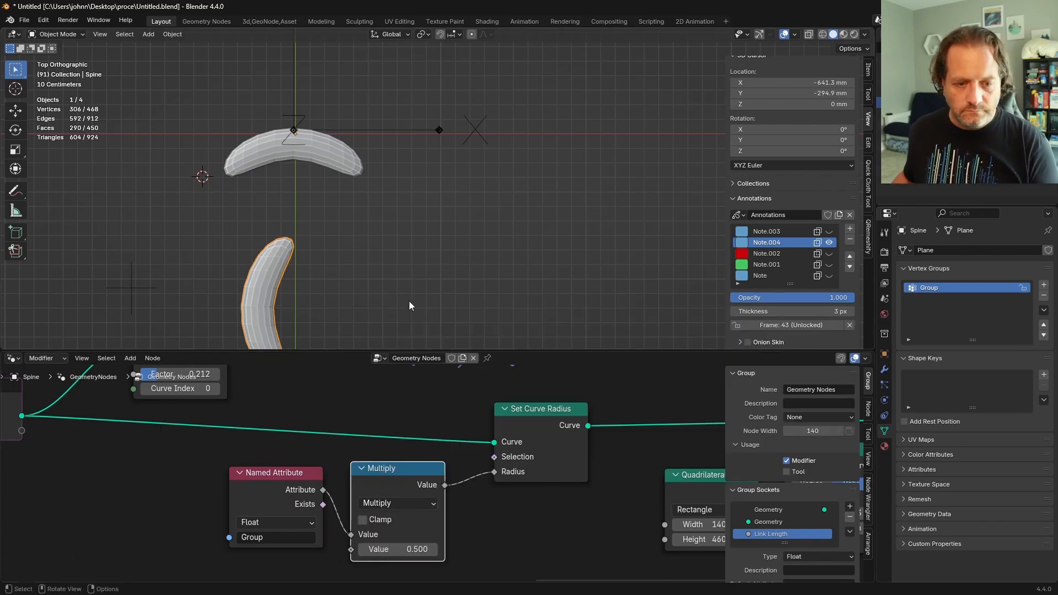
pyautogui.click(398, 549)
pyautogui.write('5')
pyautogui.press('Return')
# Assign all of the Spine's vertices to the Group vertex group in Edit Mode with a weight of 1.000.
pyautogui.press('Tab')
pyautogui.moveTo(409, 306); pyautogui.dragTo(409, 276, button='middle')
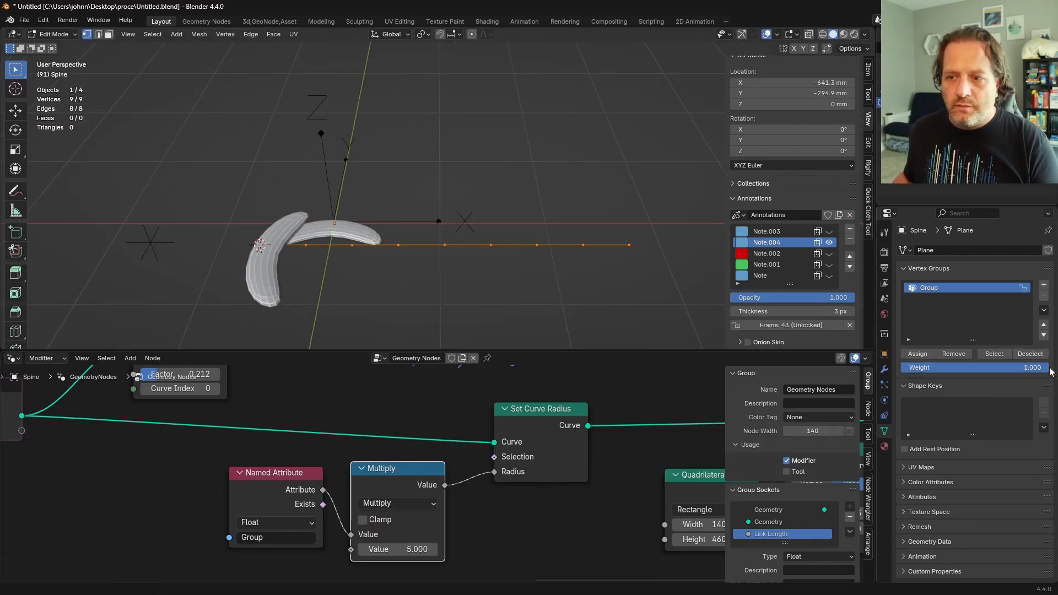
pyautogui.click(917, 354)
pyautogui.press('Tab')
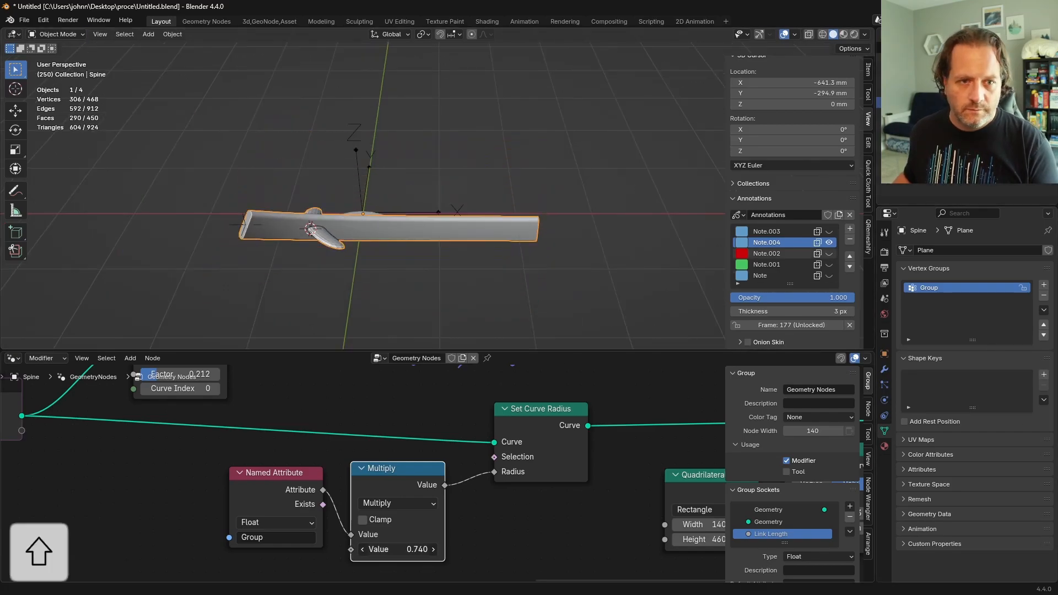
# Vary the weights of the Spine's vertices, using 0.085 at the end vertex, and move the empty to test the tapered spine.
pyautogui.press('Tab')
pyautogui.press('KP_7')
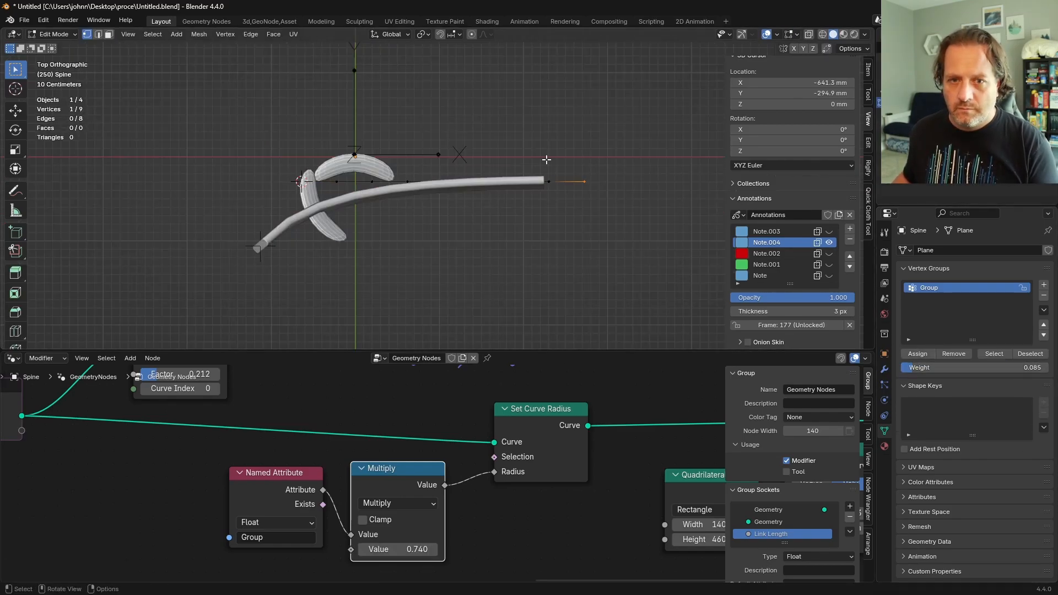
pyautogui.press('g')
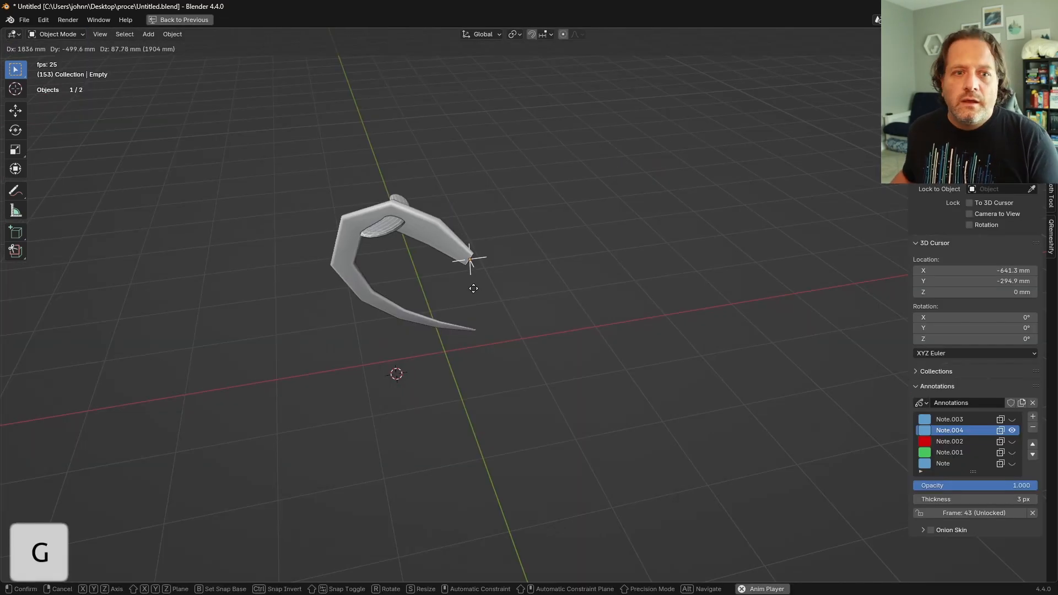